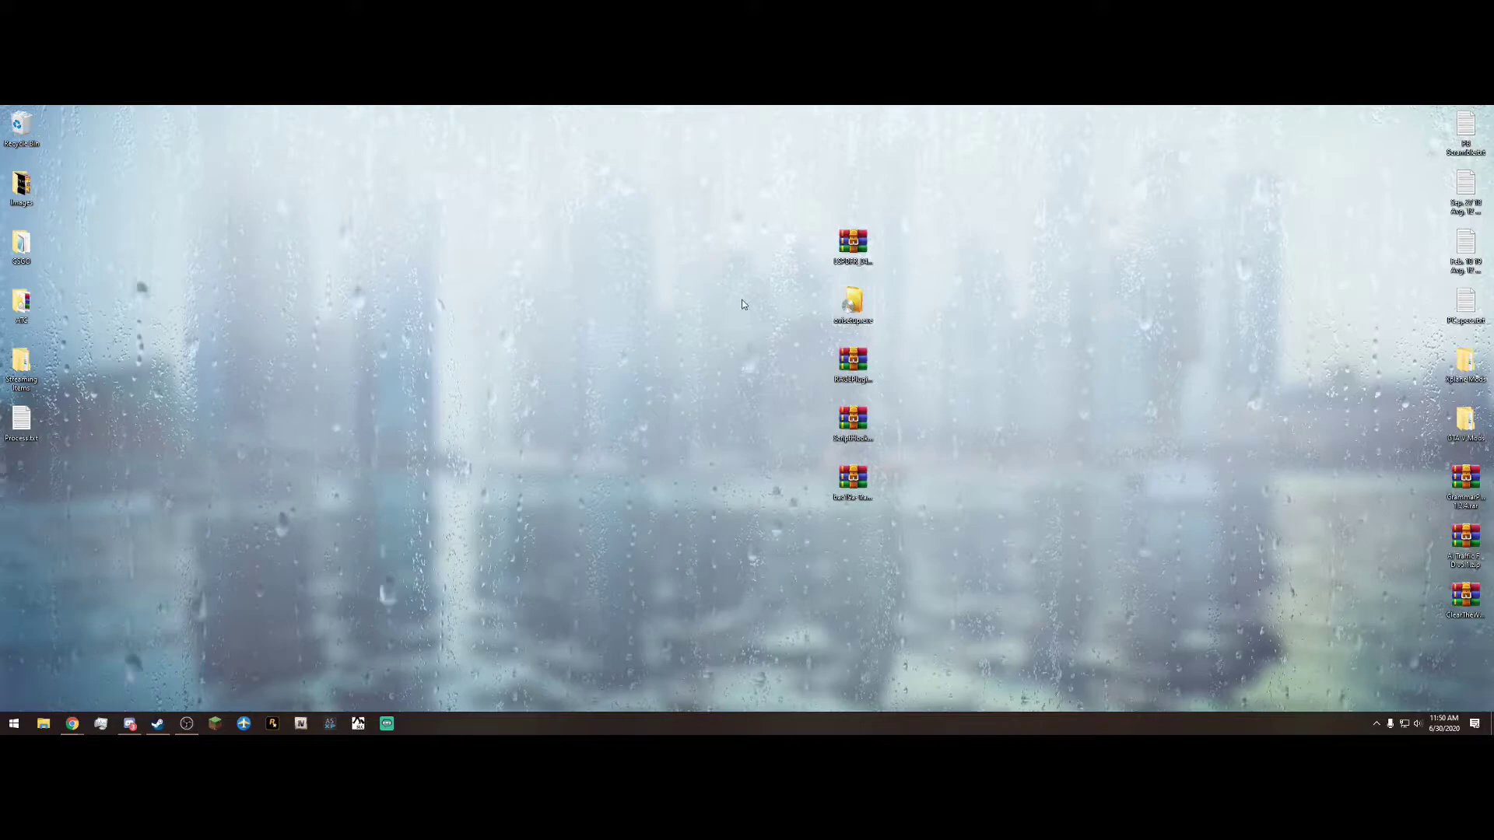
Step: Return to the LSPDFR page and start downloading LSPDFR First Response 0.4.7
left_click_drag(782, 152, 985, 585)
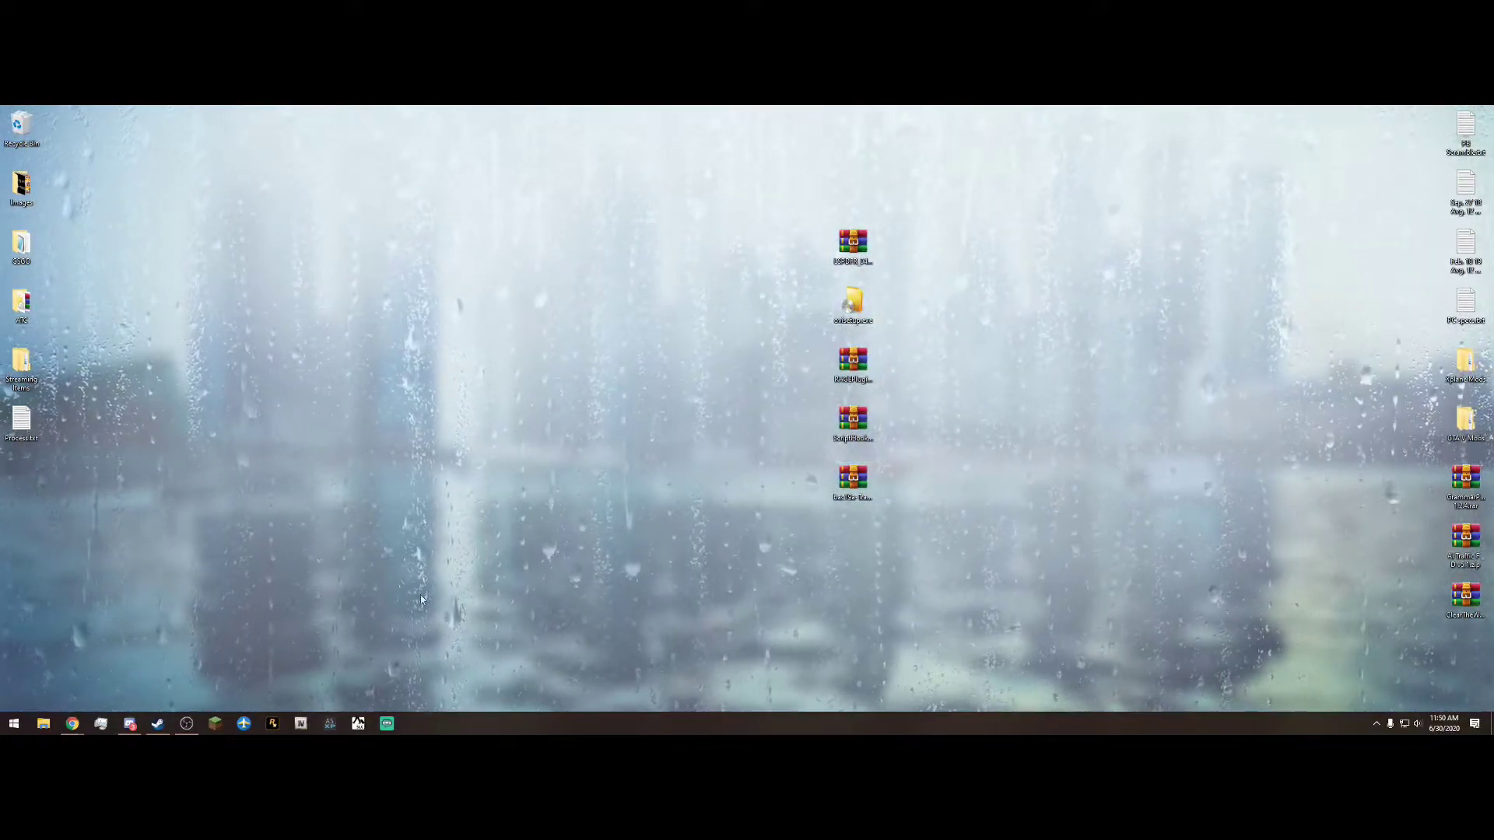
mouse_move(71, 723)
left_click(164, 695)
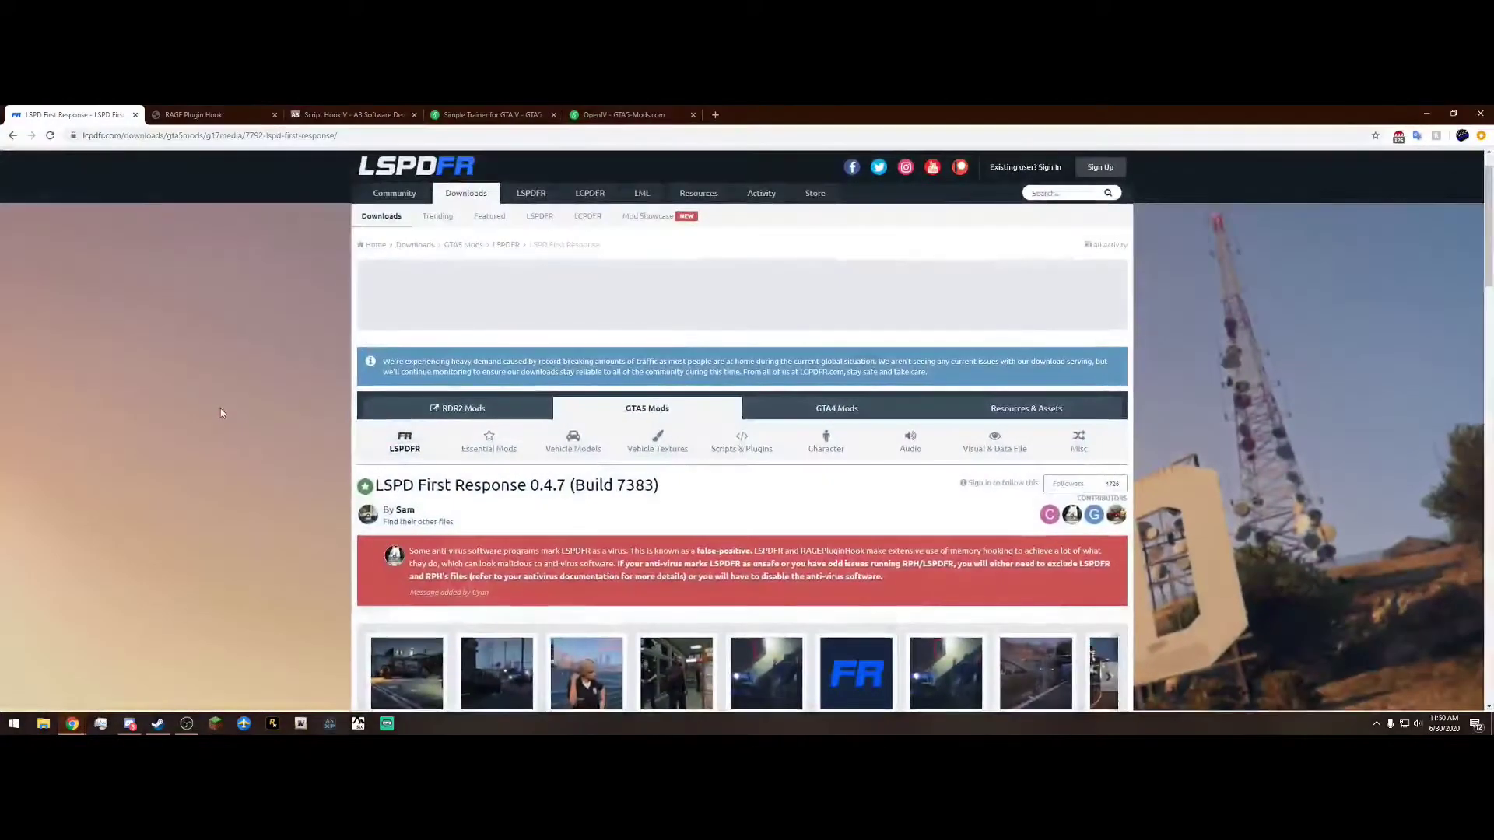
scroll(212, 384, "down", 5)
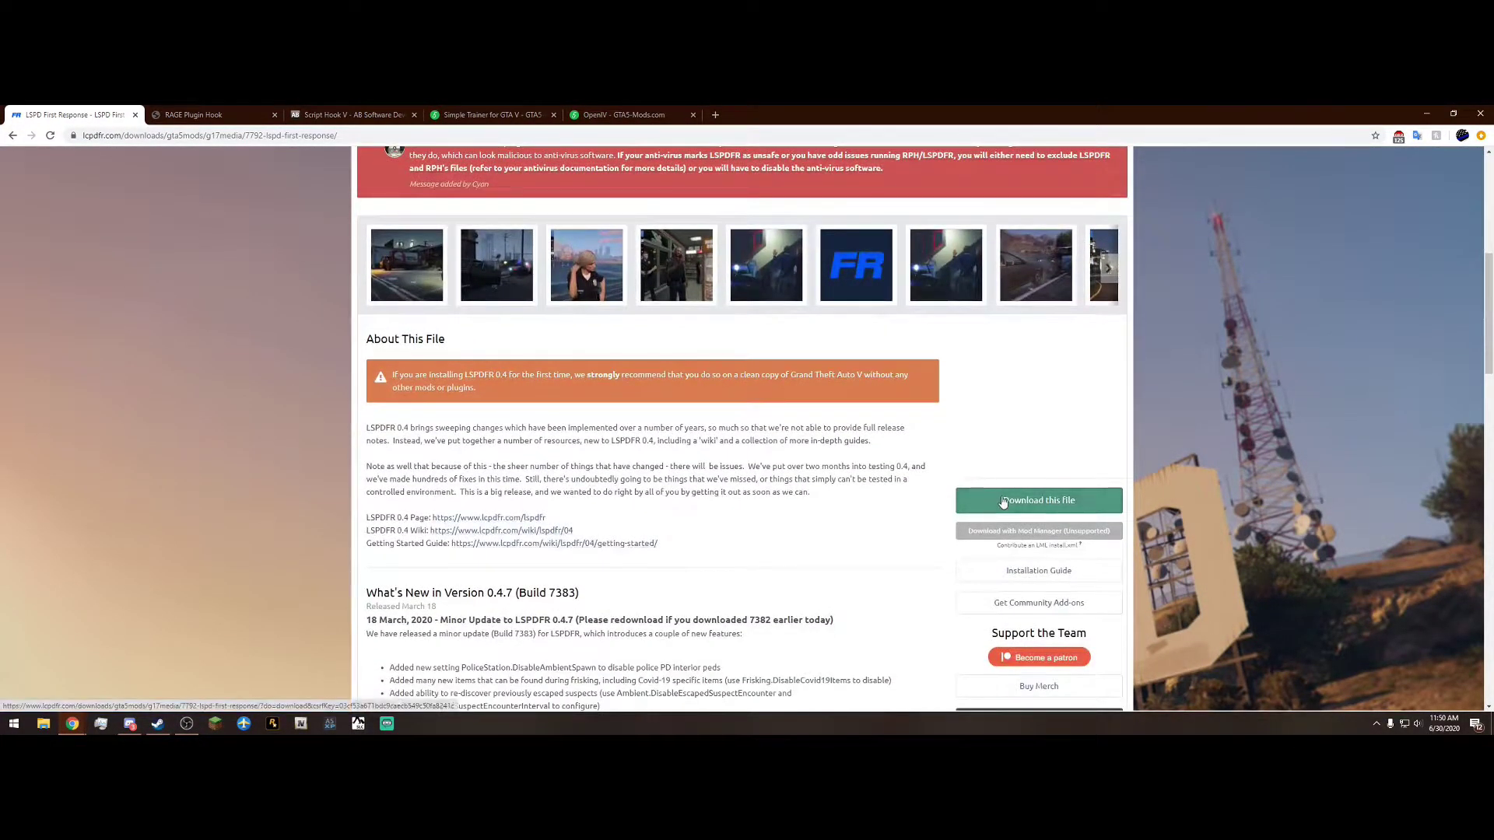
left_click(1003, 501)
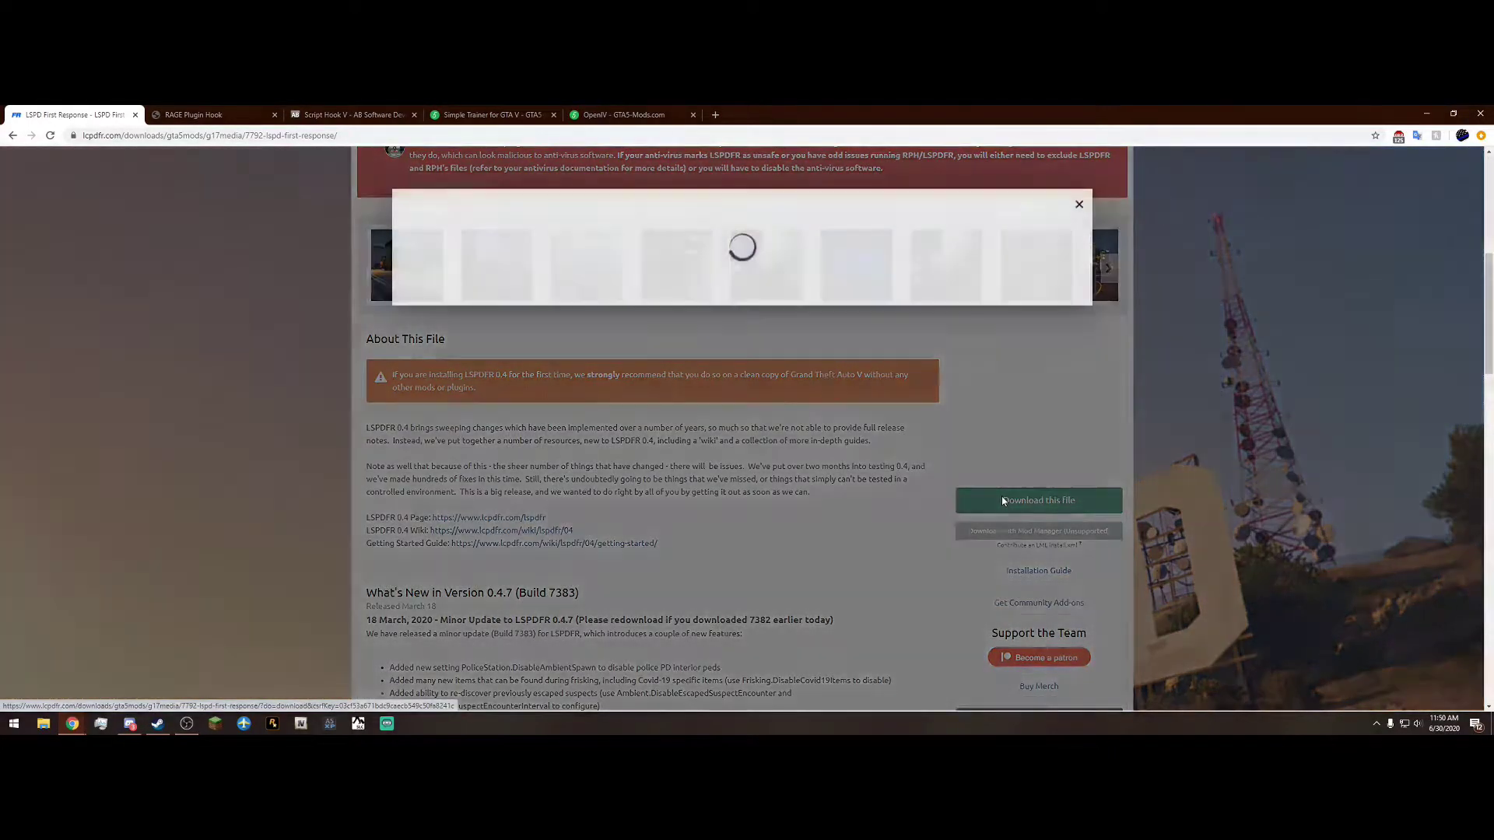
Step: Accept the download terms and close the two-file download list
scroll(1042, 545, "down", 10)
scroll(1053, 627, "down", 10)
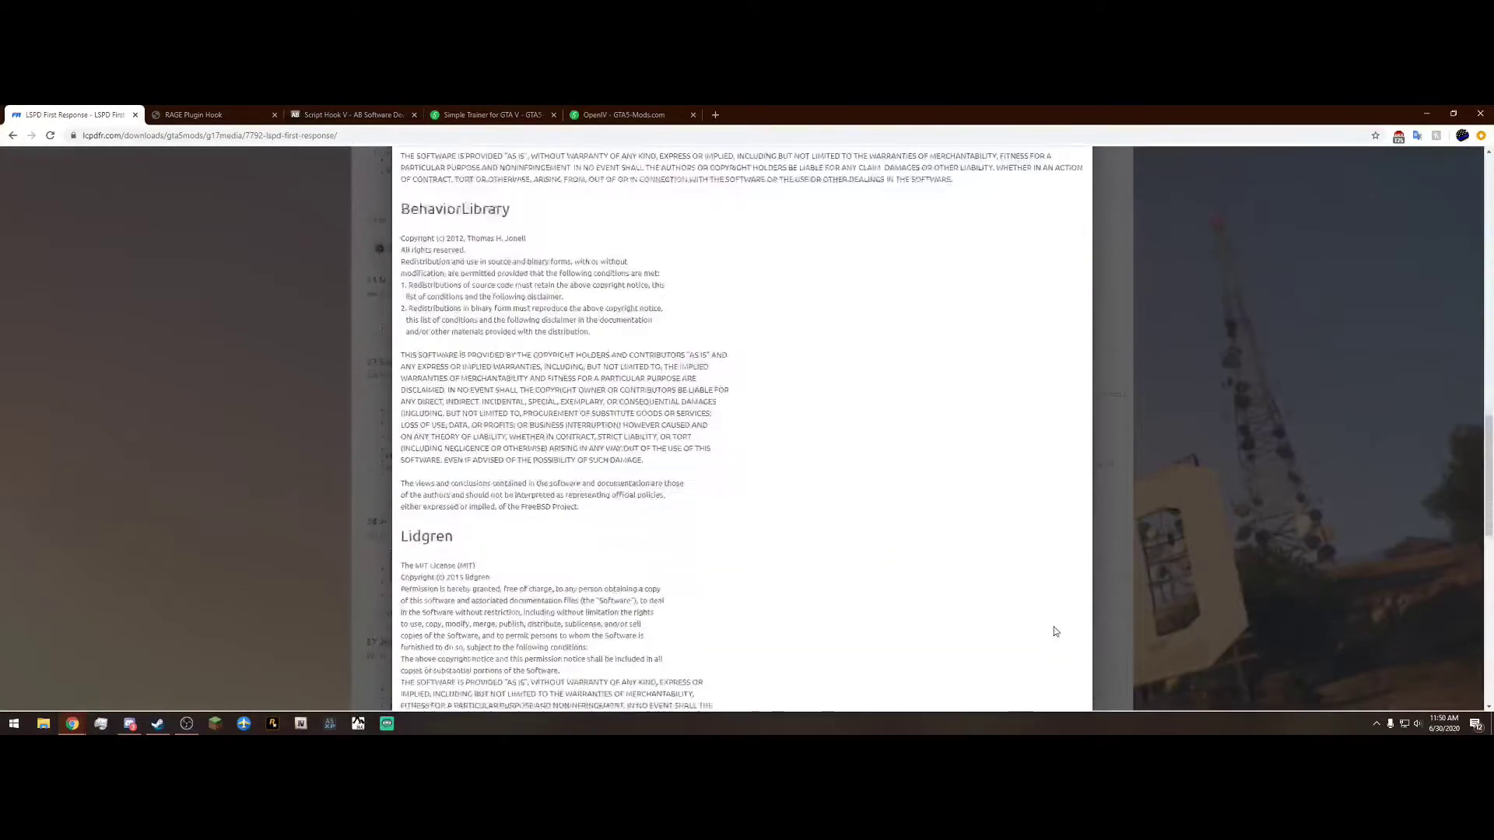
left_click(1030, 457)
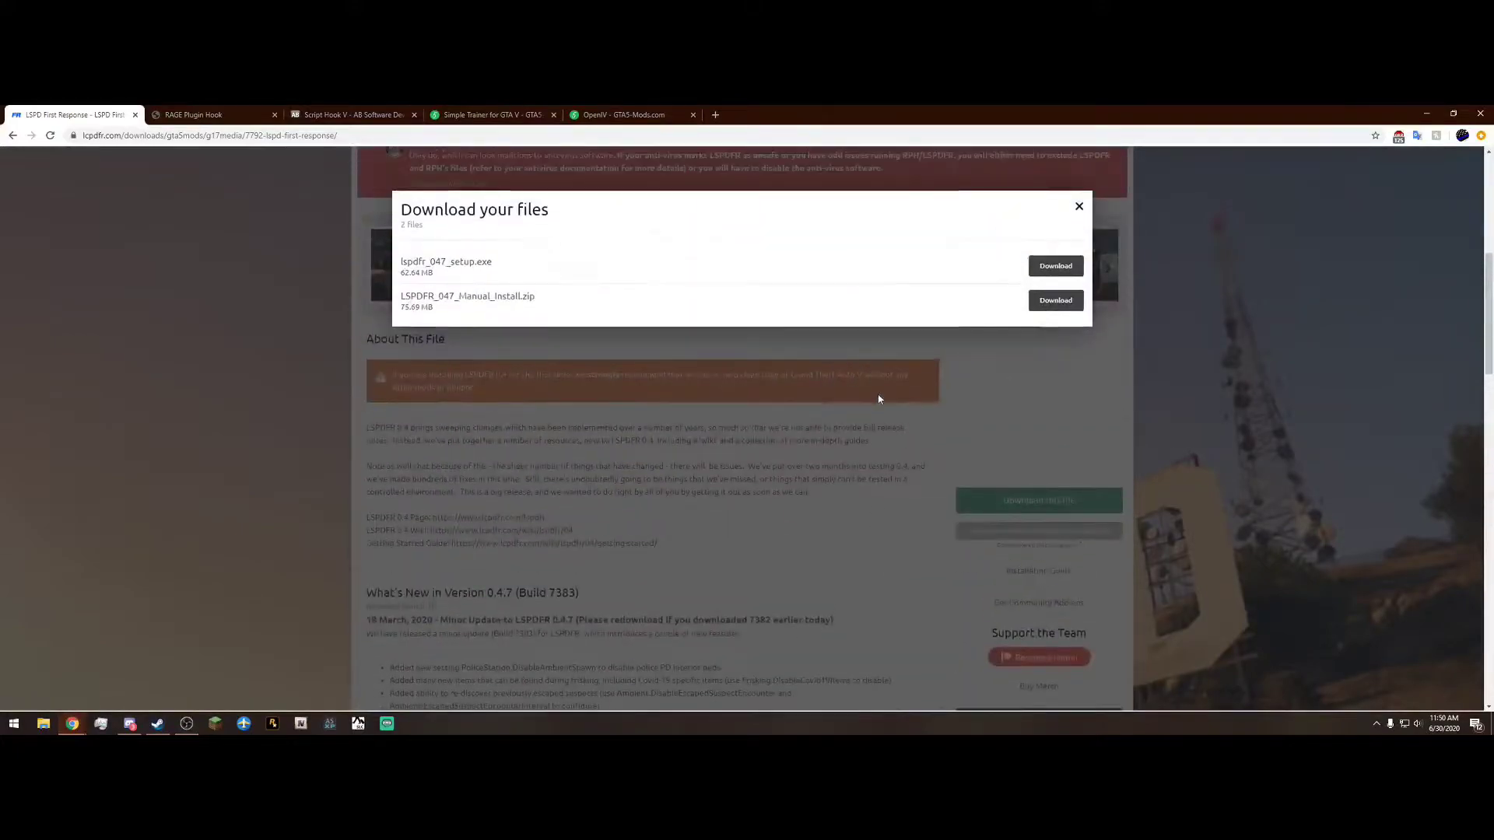
left_click_drag(450, 296, 533, 294)
left_click(607, 303)
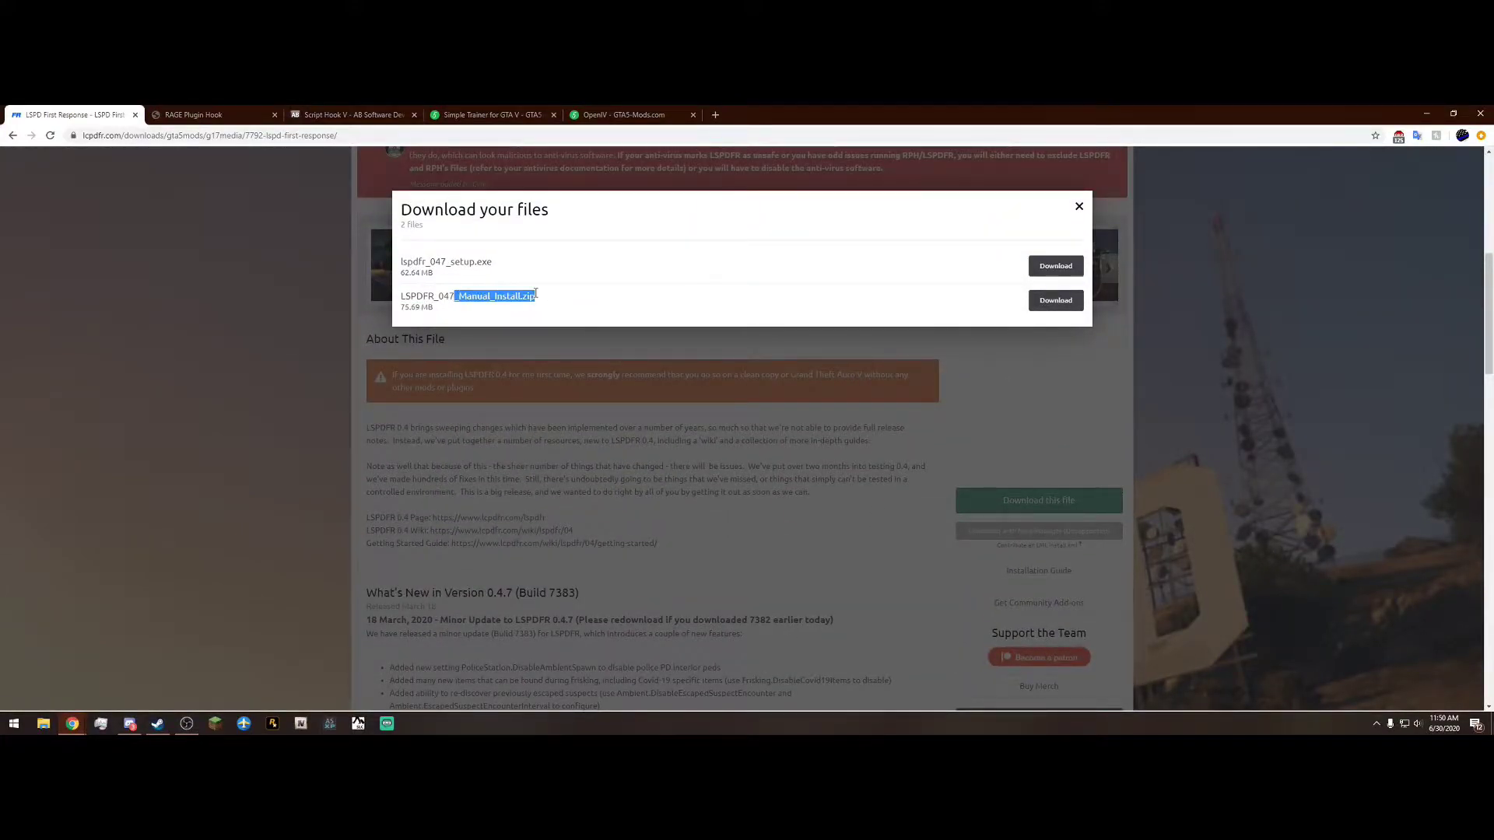
left_click(697, 310)
left_click(1080, 208)
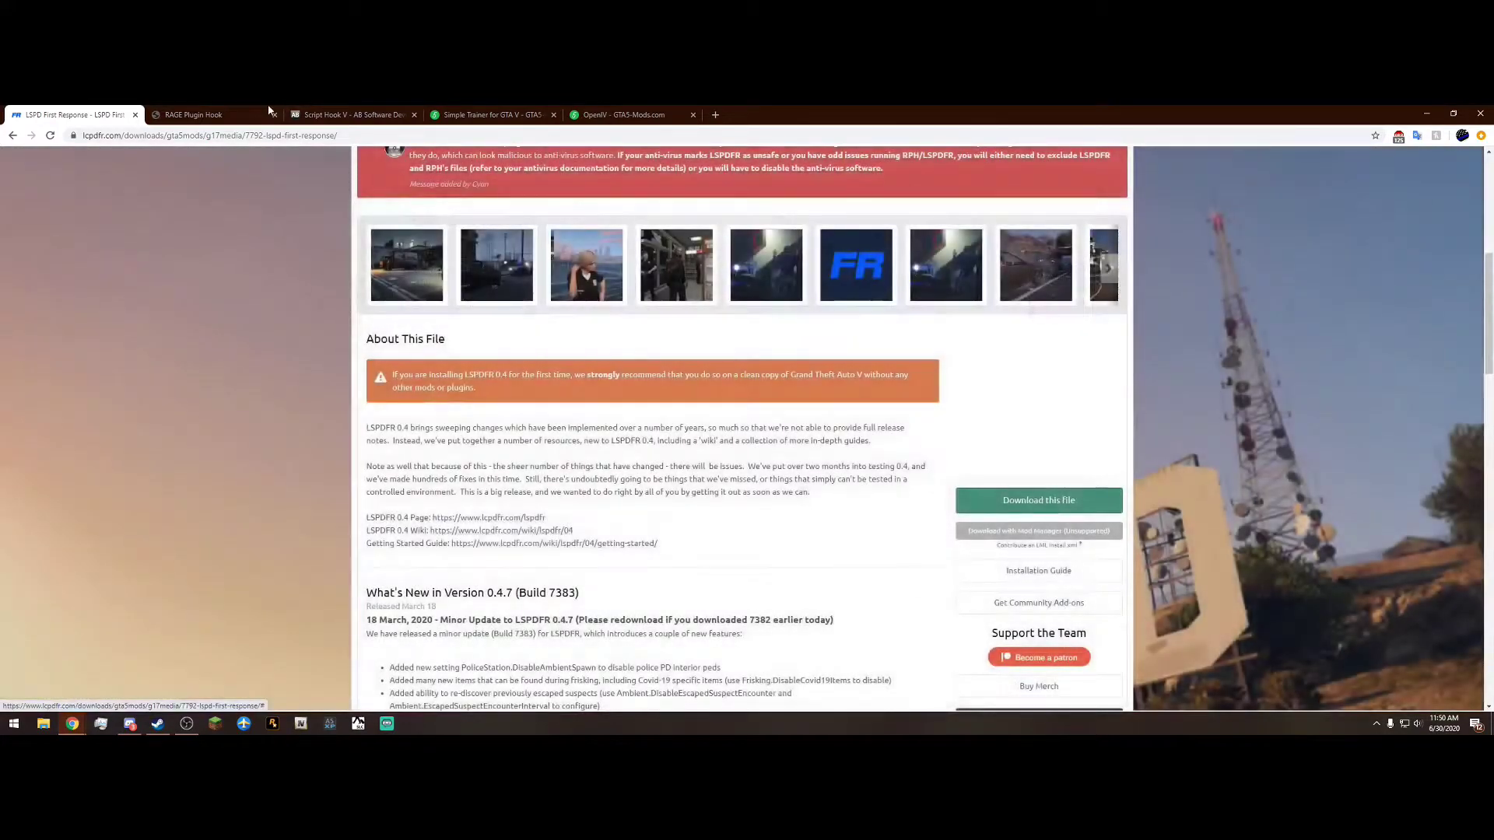
Step: List the Grand Theft Auto V (Legacy) versions on the RAGE Plugin Hook downloads page
left_click(197, 113)
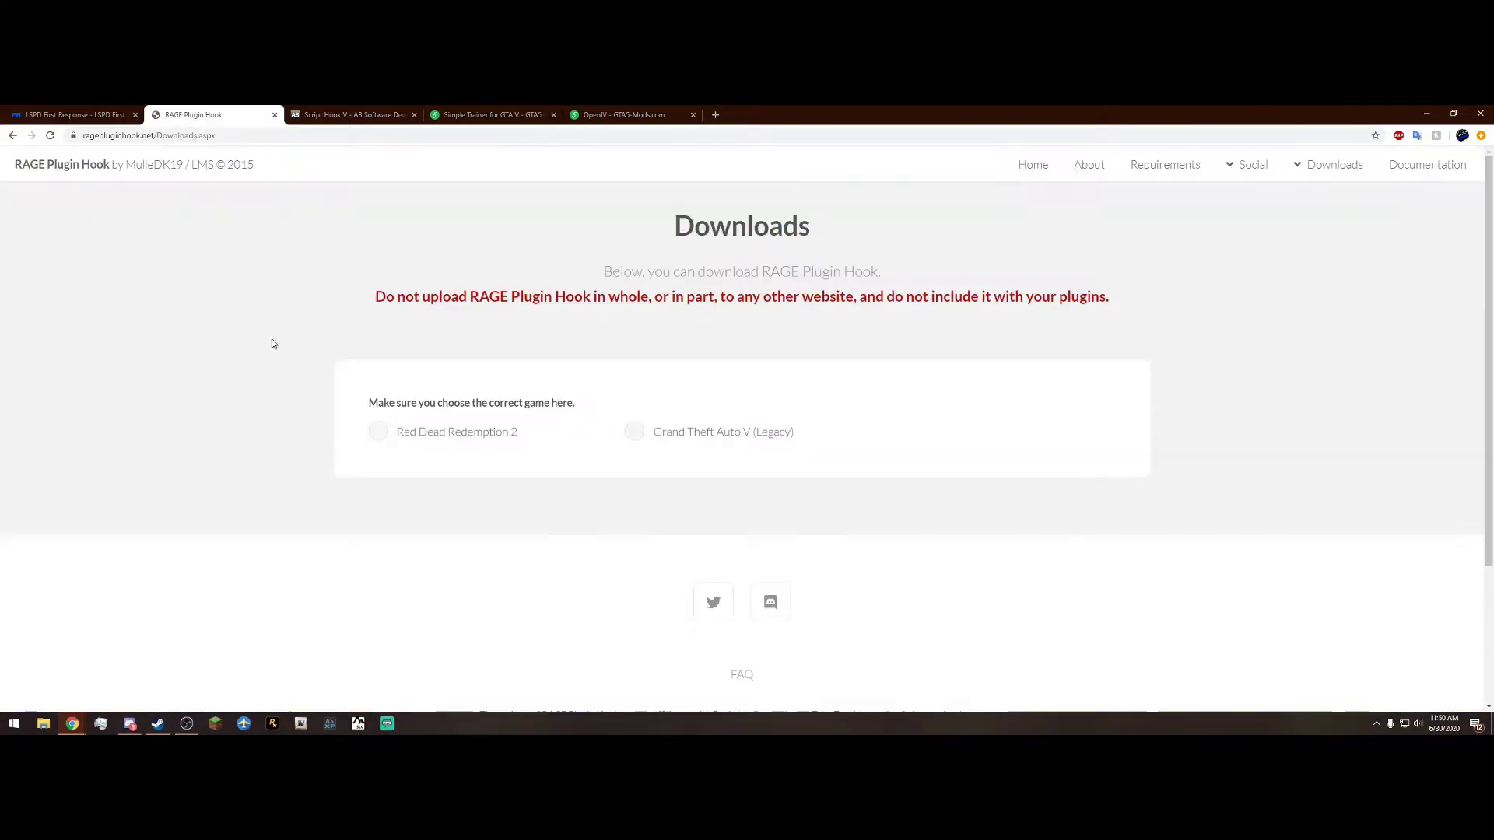
left_click(634, 432)
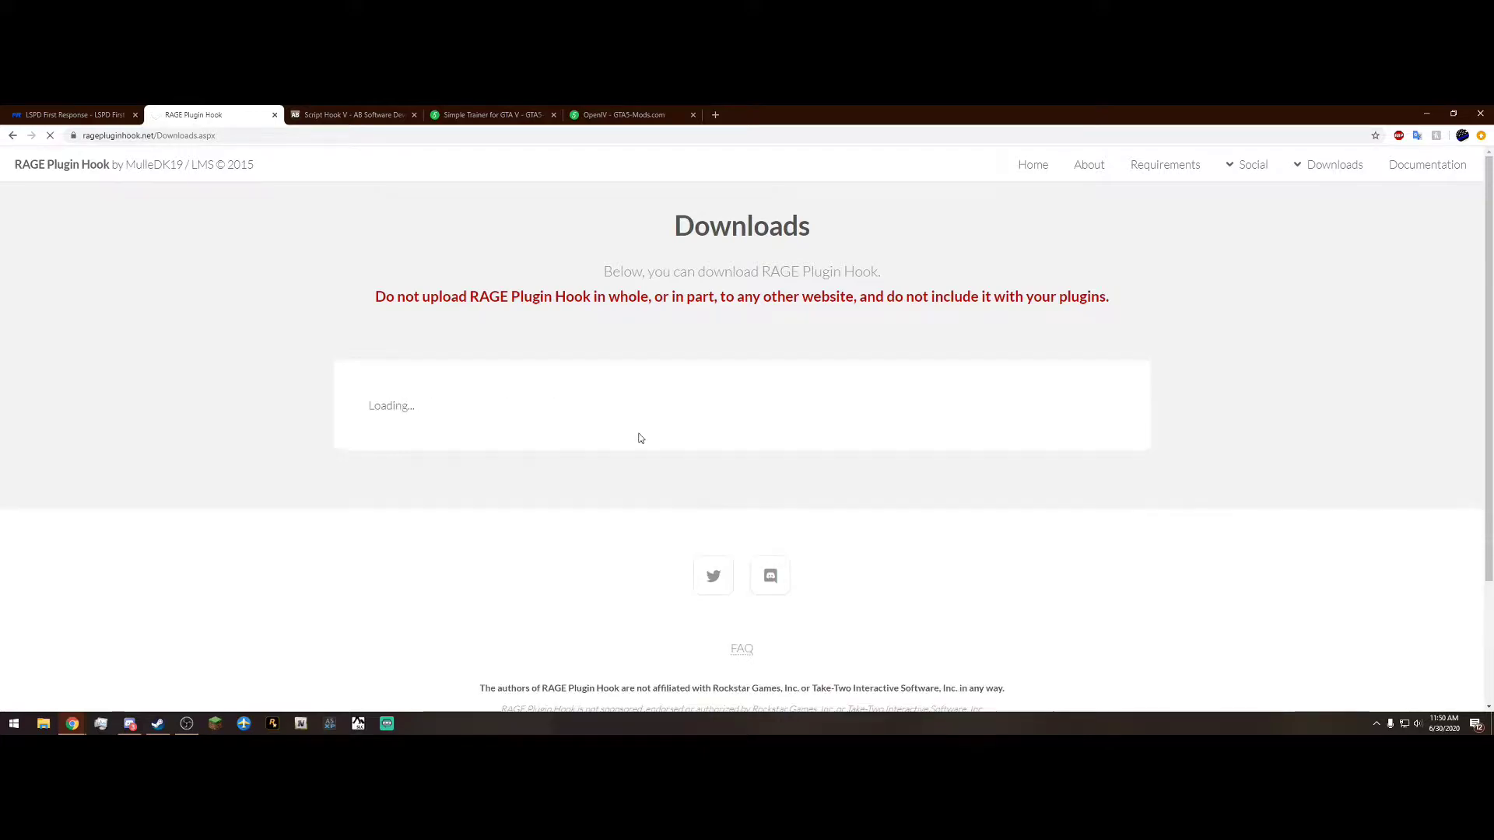
scroll(703, 472, "down", 3)
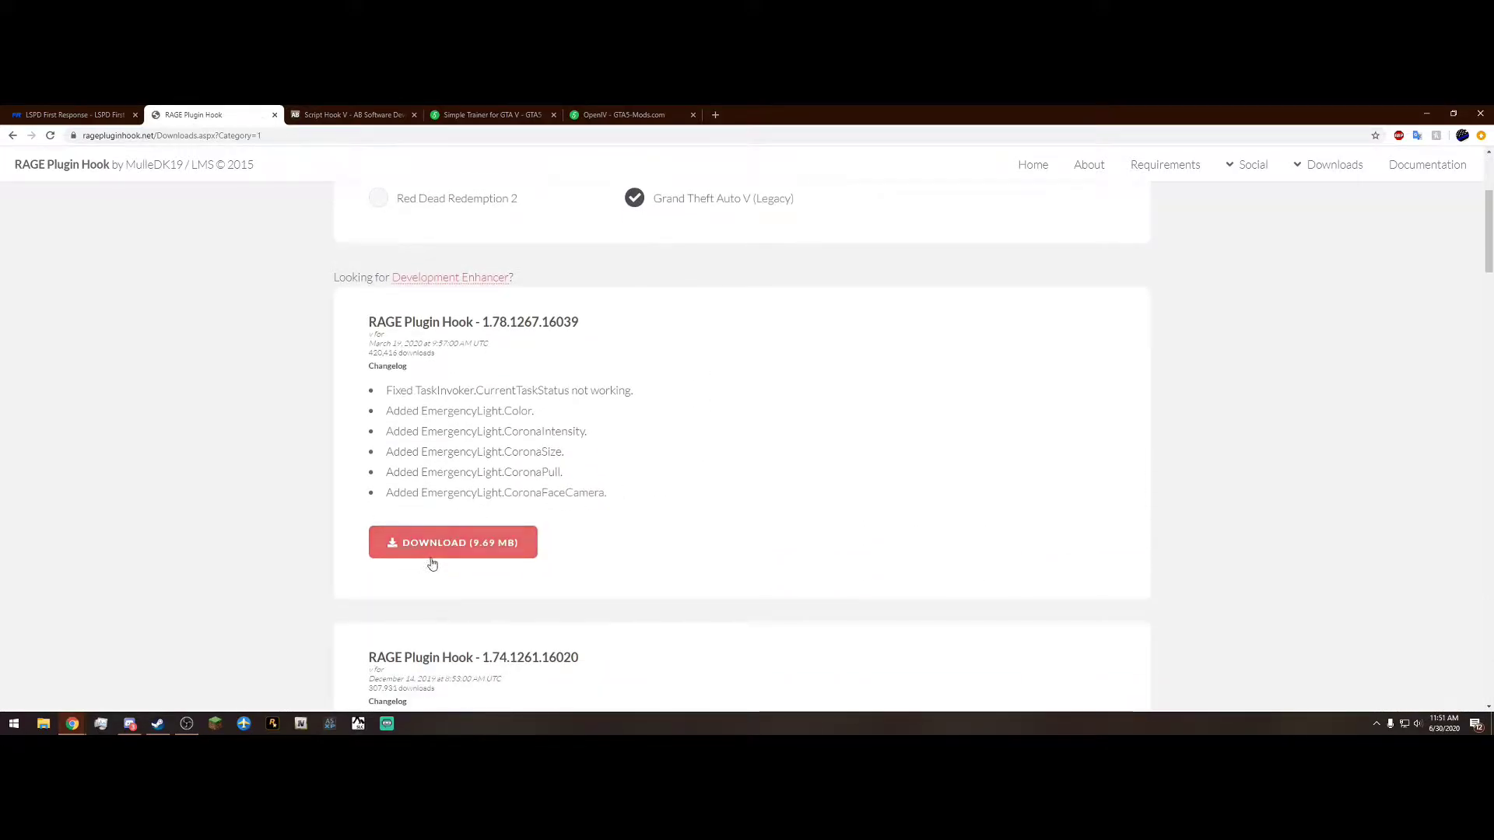
Step: Download Script Hook V, Simple Trainer and the OpenIV installer, keeping the OpenIV setup file
left_click(349, 113)
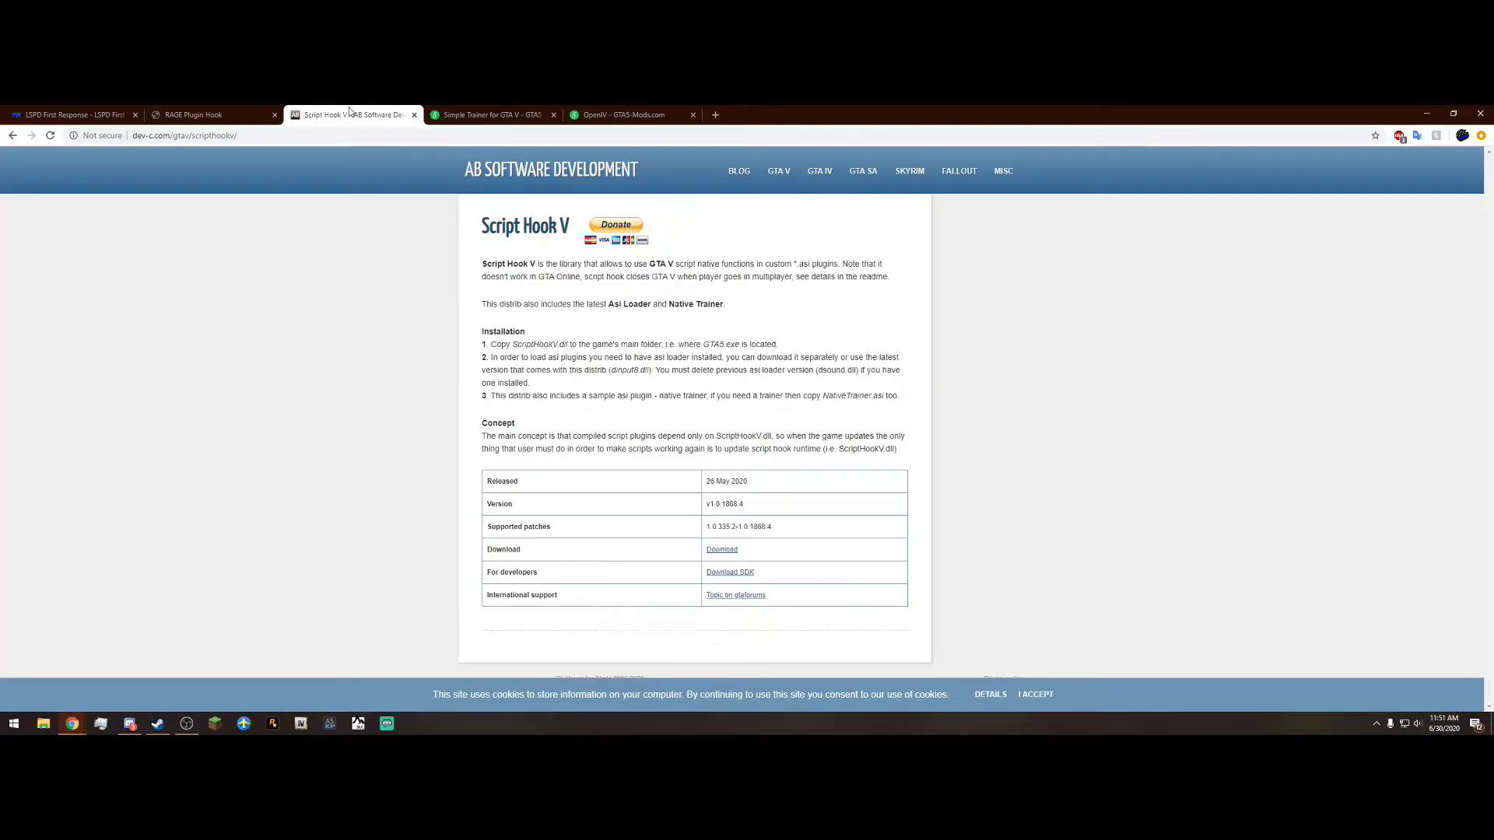
left_click(727, 551)
left_click(490, 114)
scroll(459, 395, "down", 2)
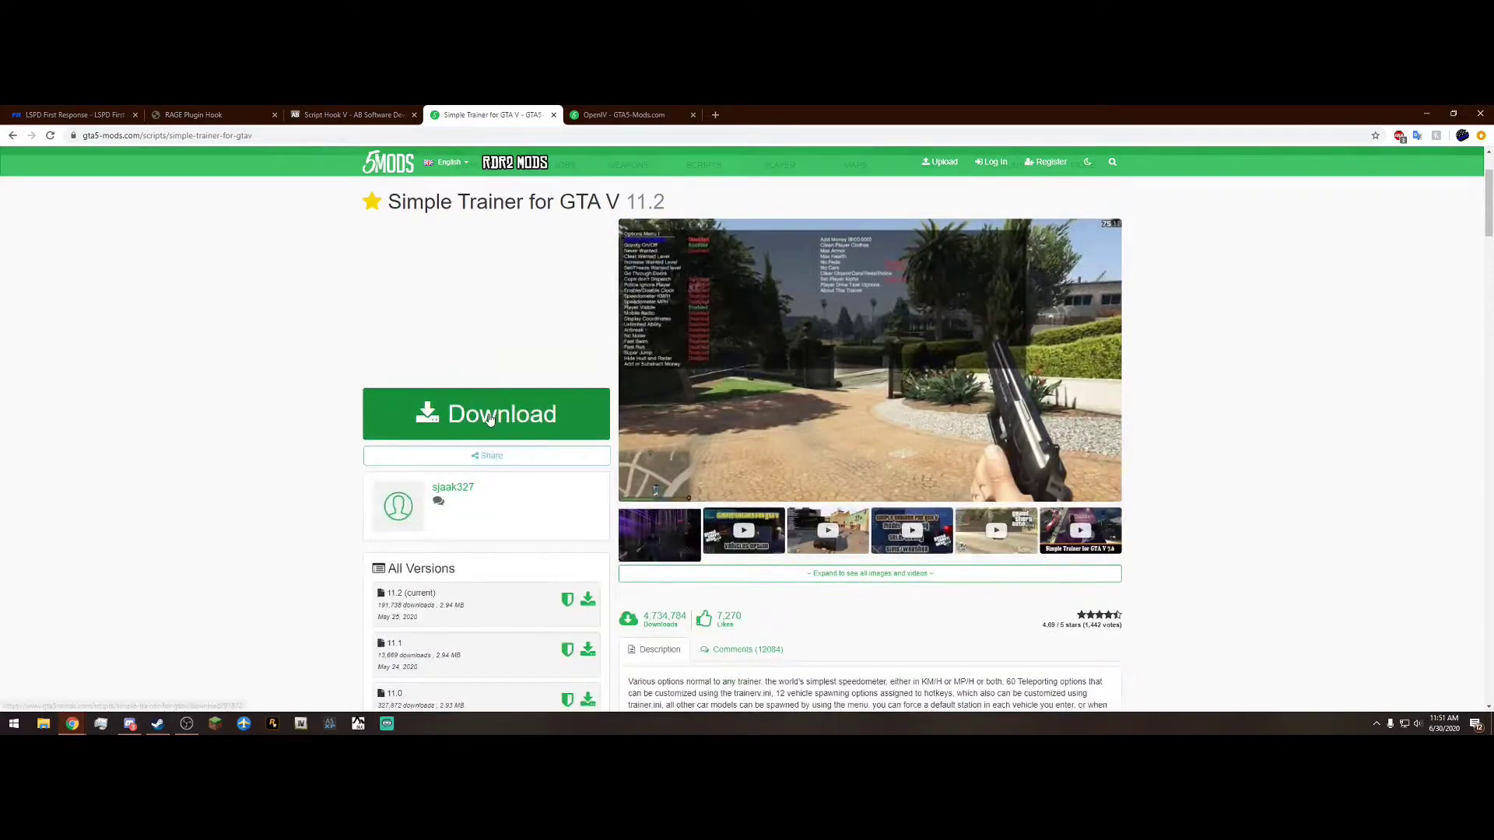
left_click(490, 419)
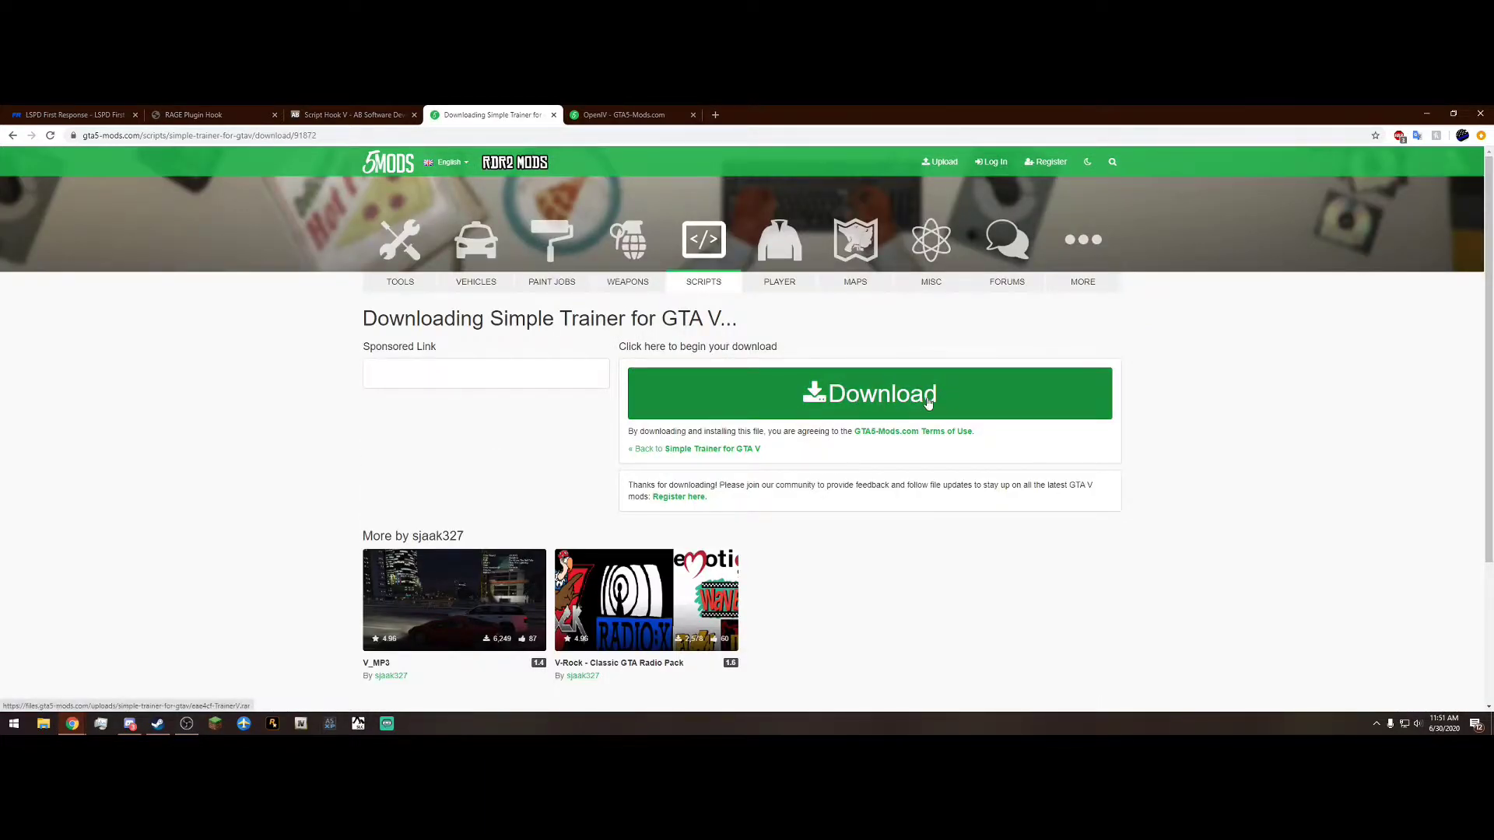
left_click(630, 114)
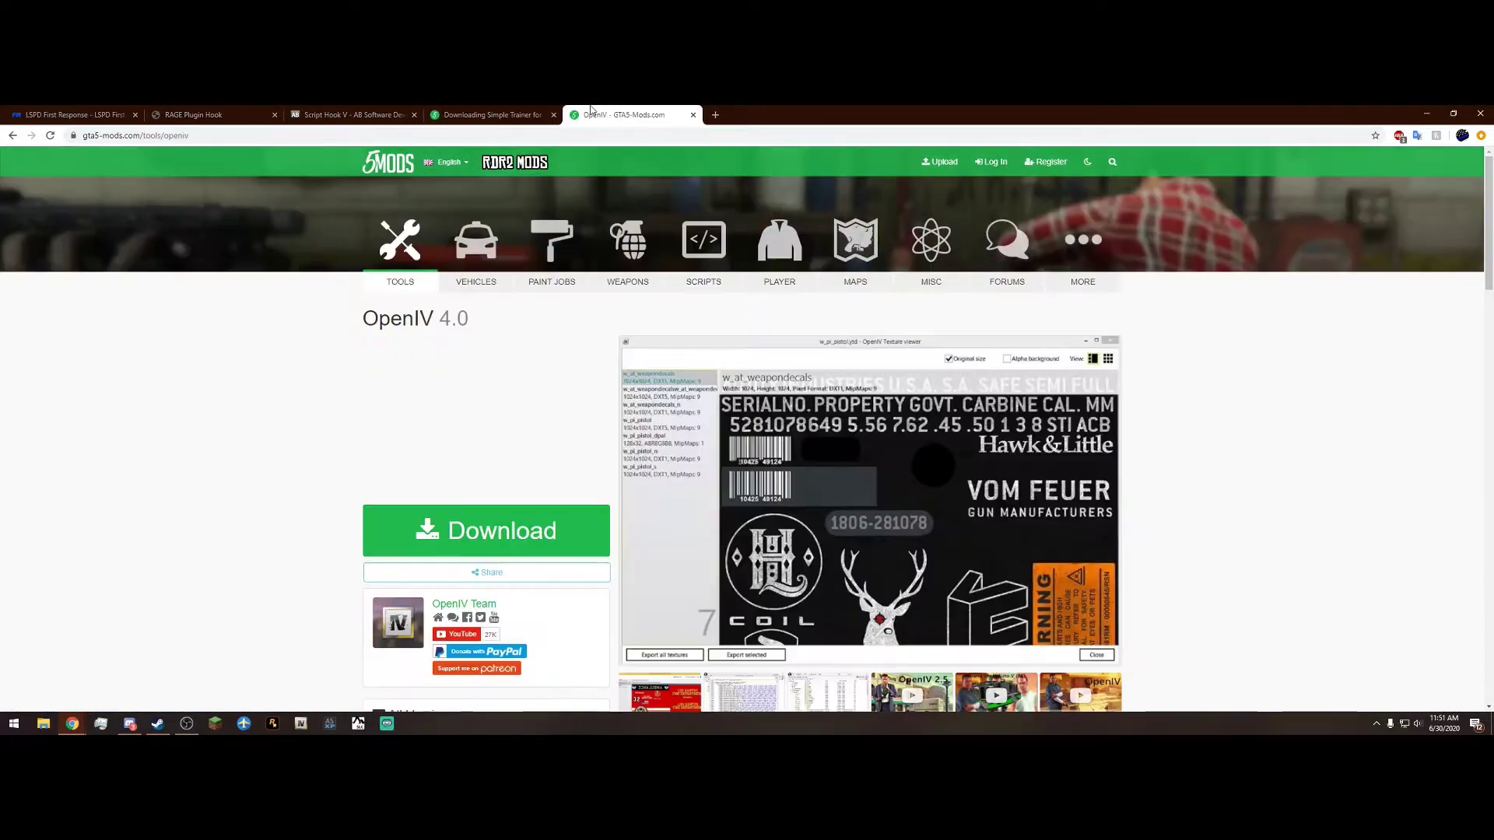
left_click(525, 536)
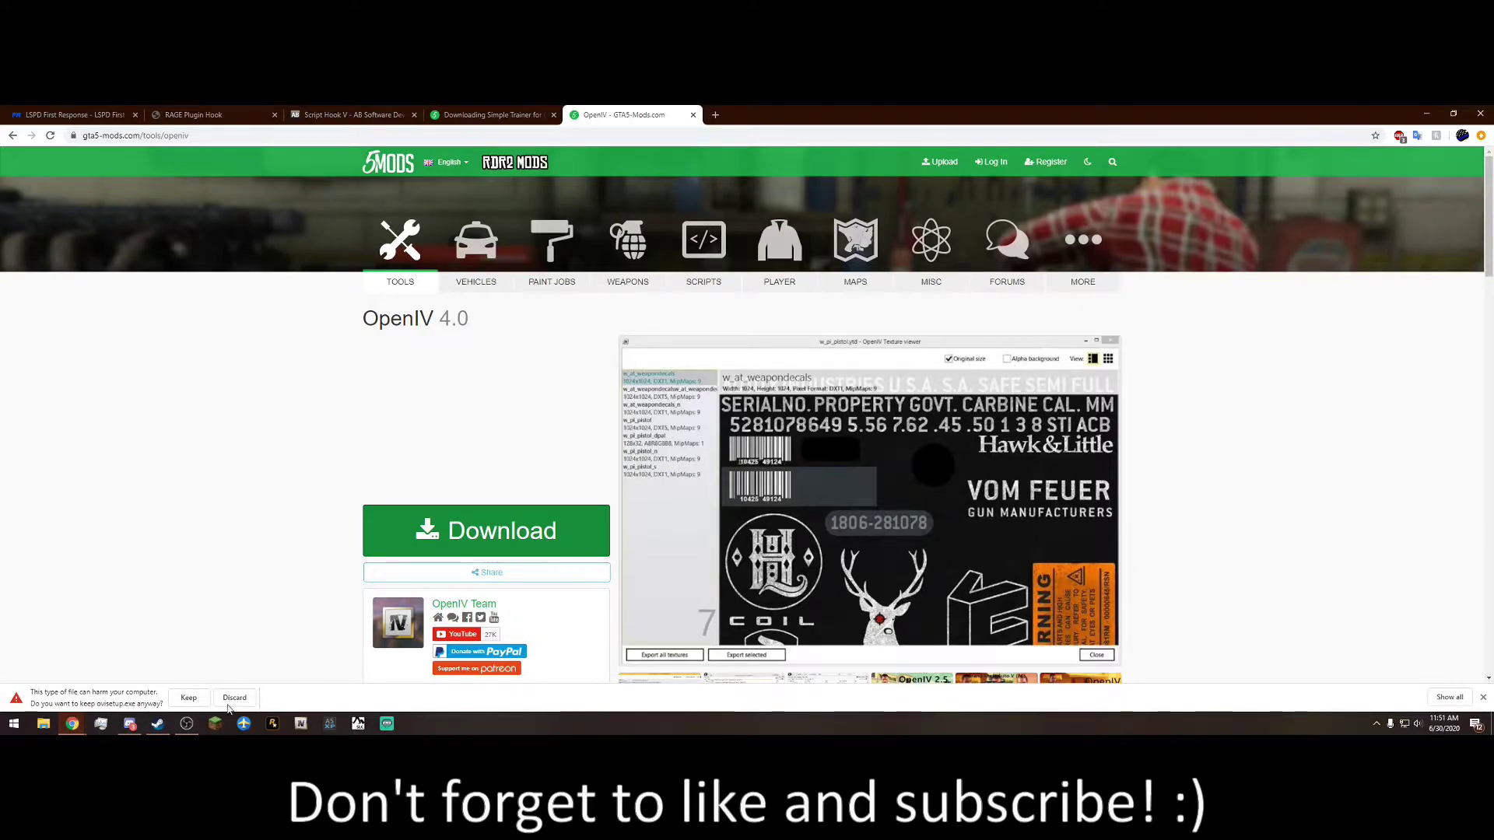
left_click(189, 697)
Step: Move the five downloaded files to the right side of the desktop, beside the other icons
left_click(1426, 113)
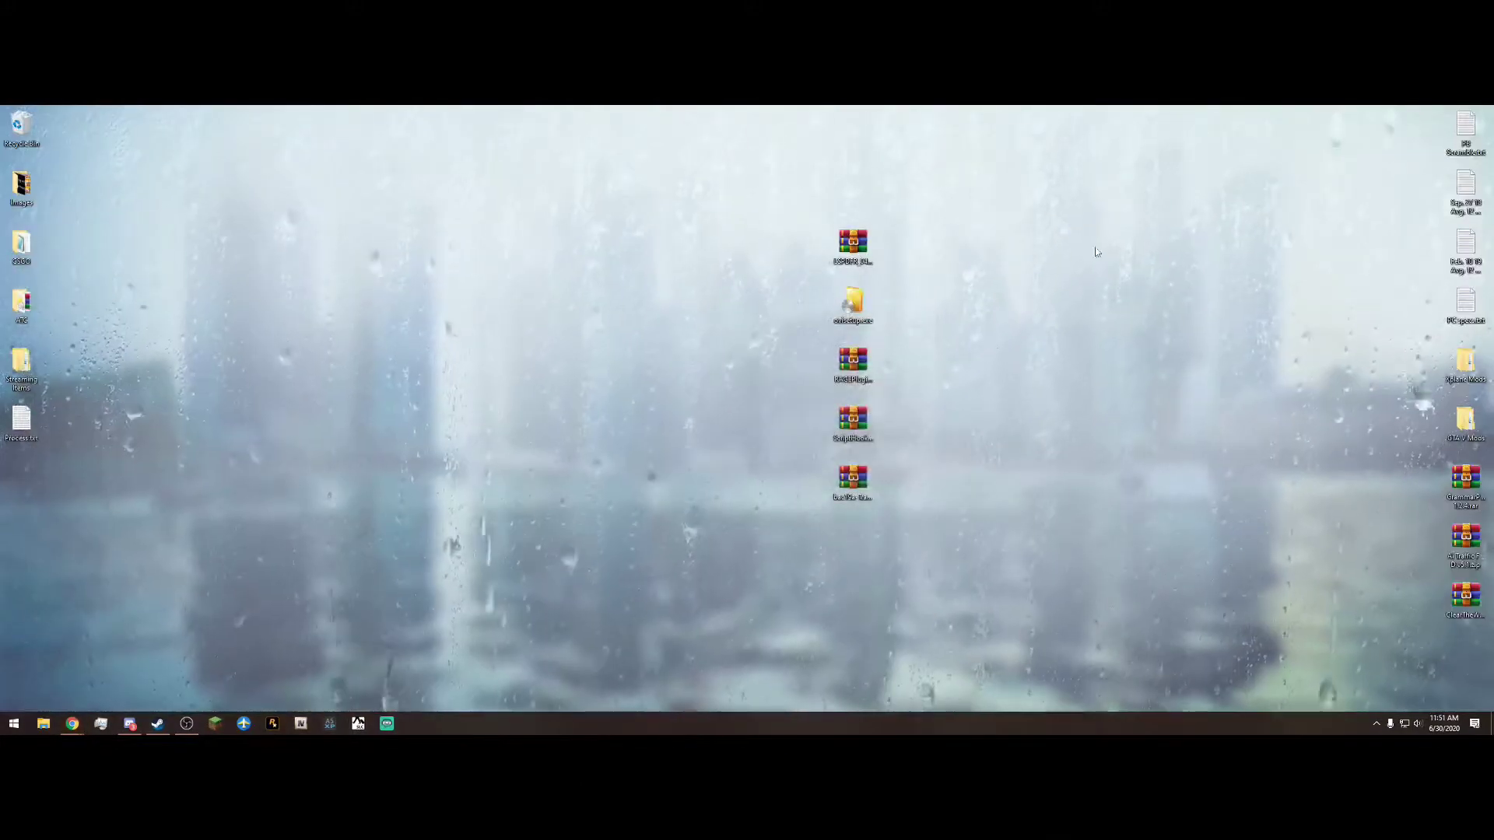
left_click_drag(762, 145, 879, 343)
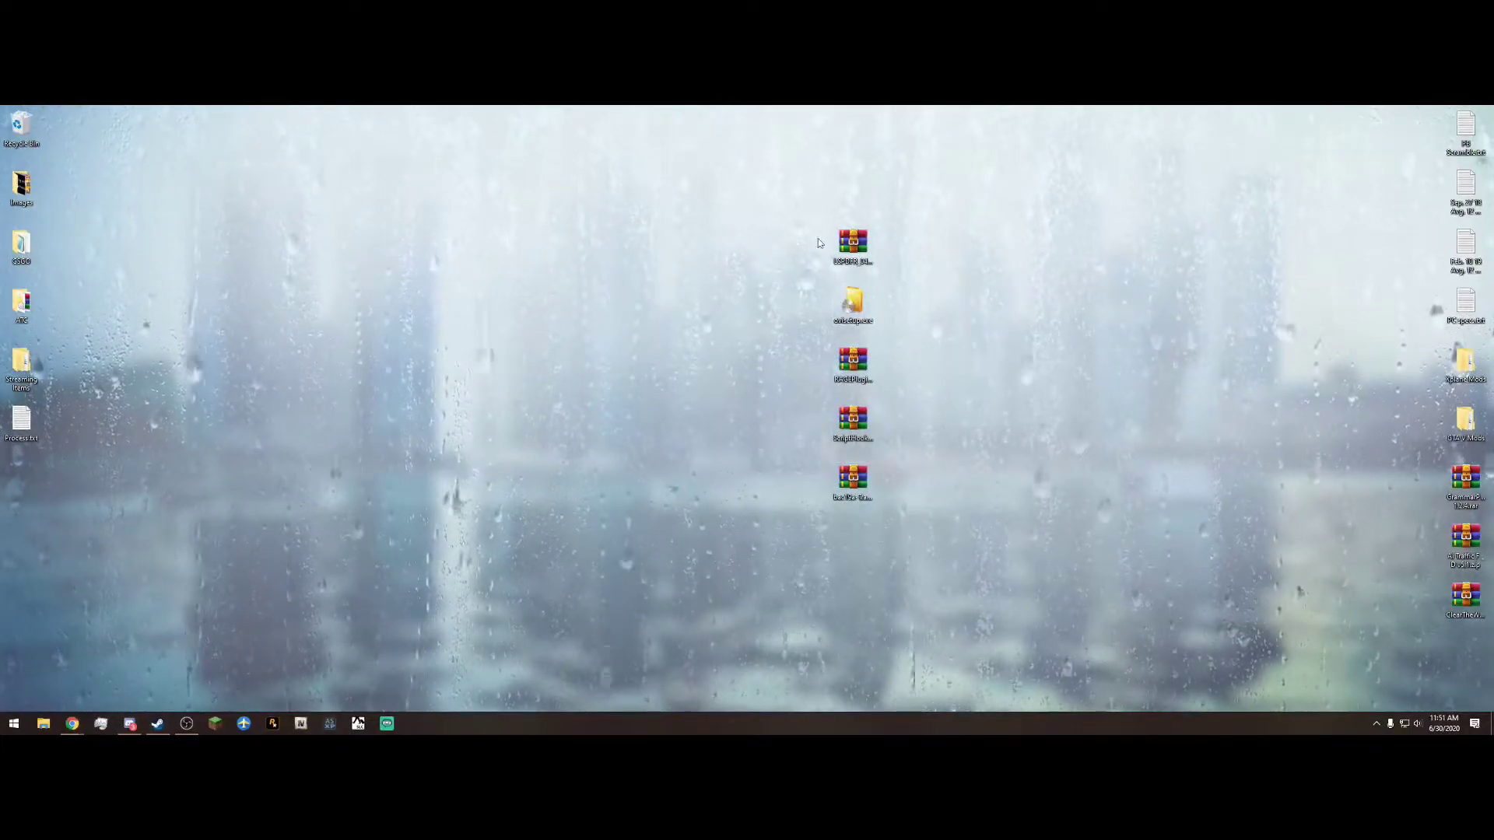
left_click_drag(853, 245, 1203, 305)
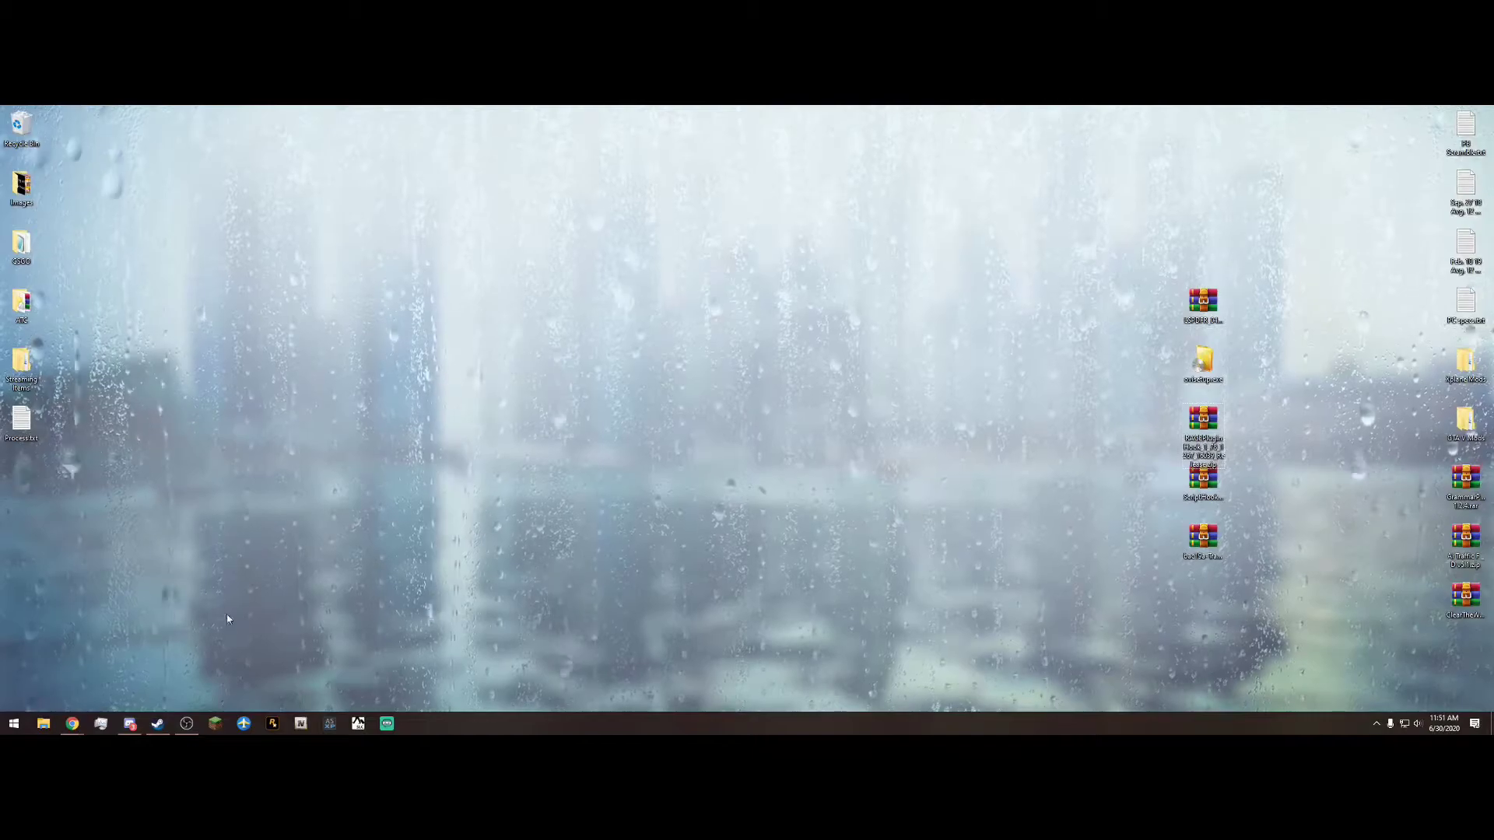
left_click(159, 724)
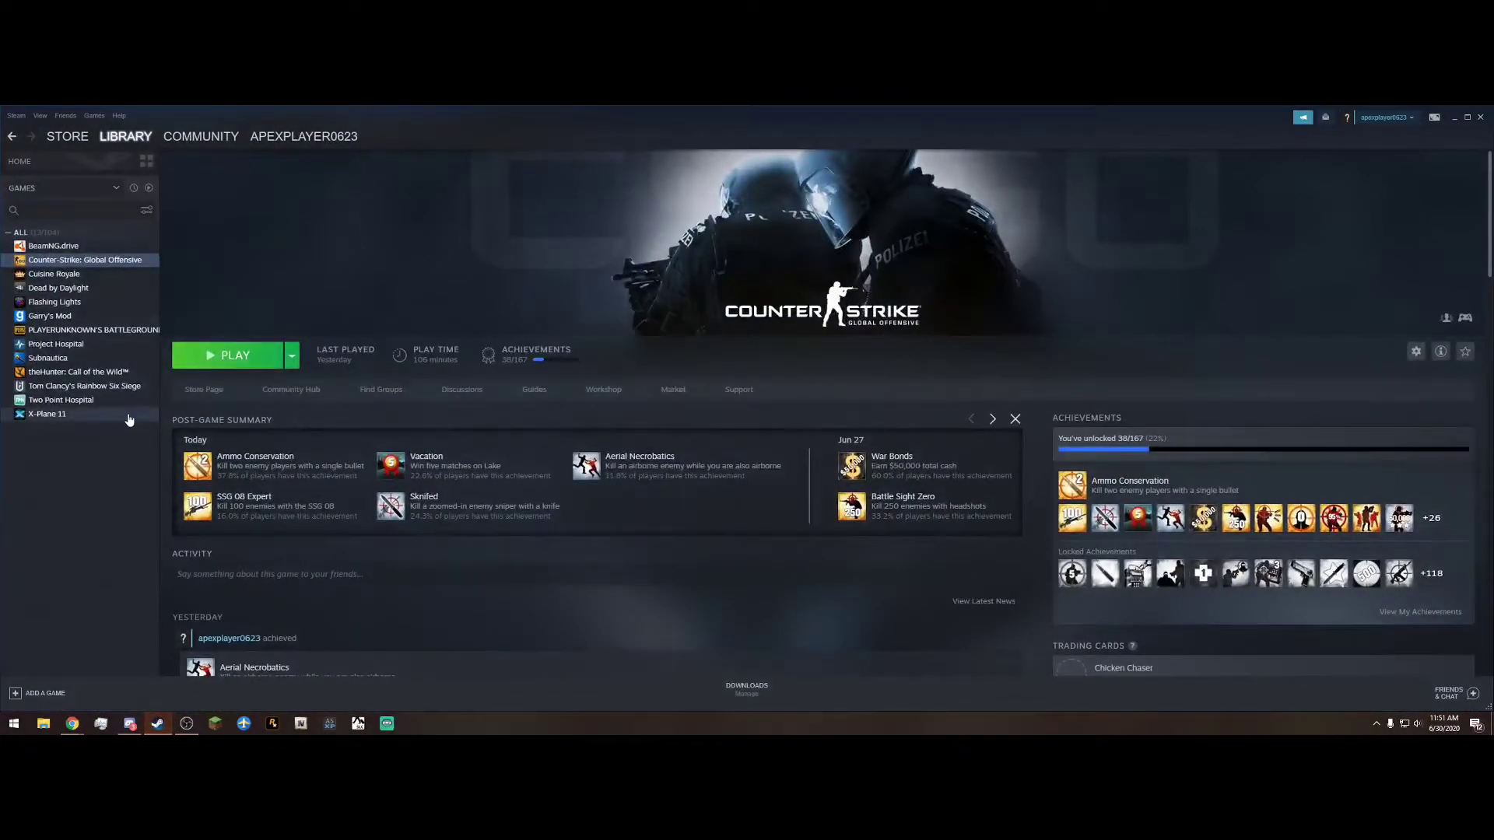
right_click(97, 263)
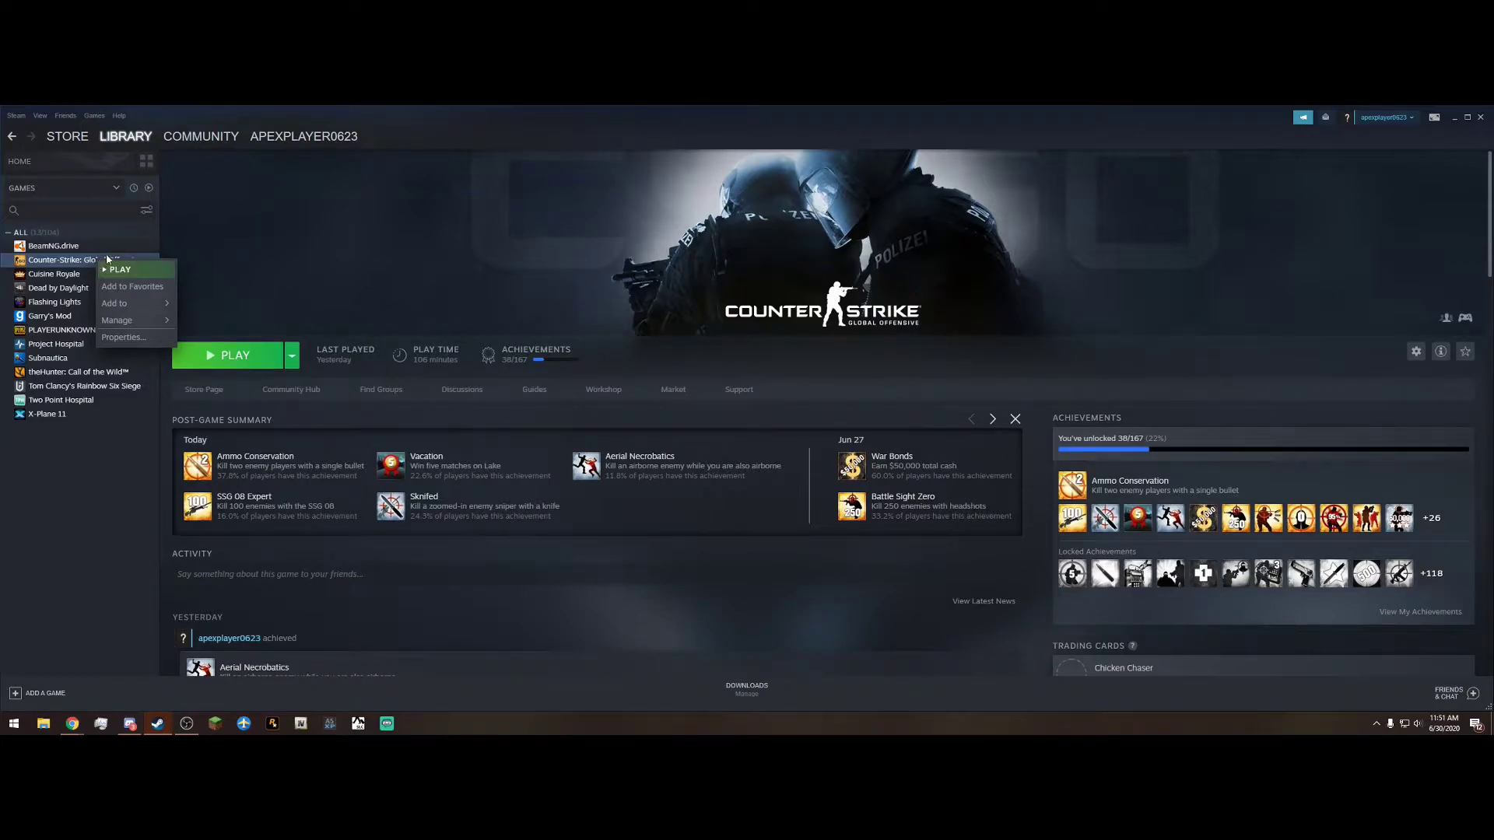
left_click(131, 337)
left_click(704, 252)
left_click(666, 295)
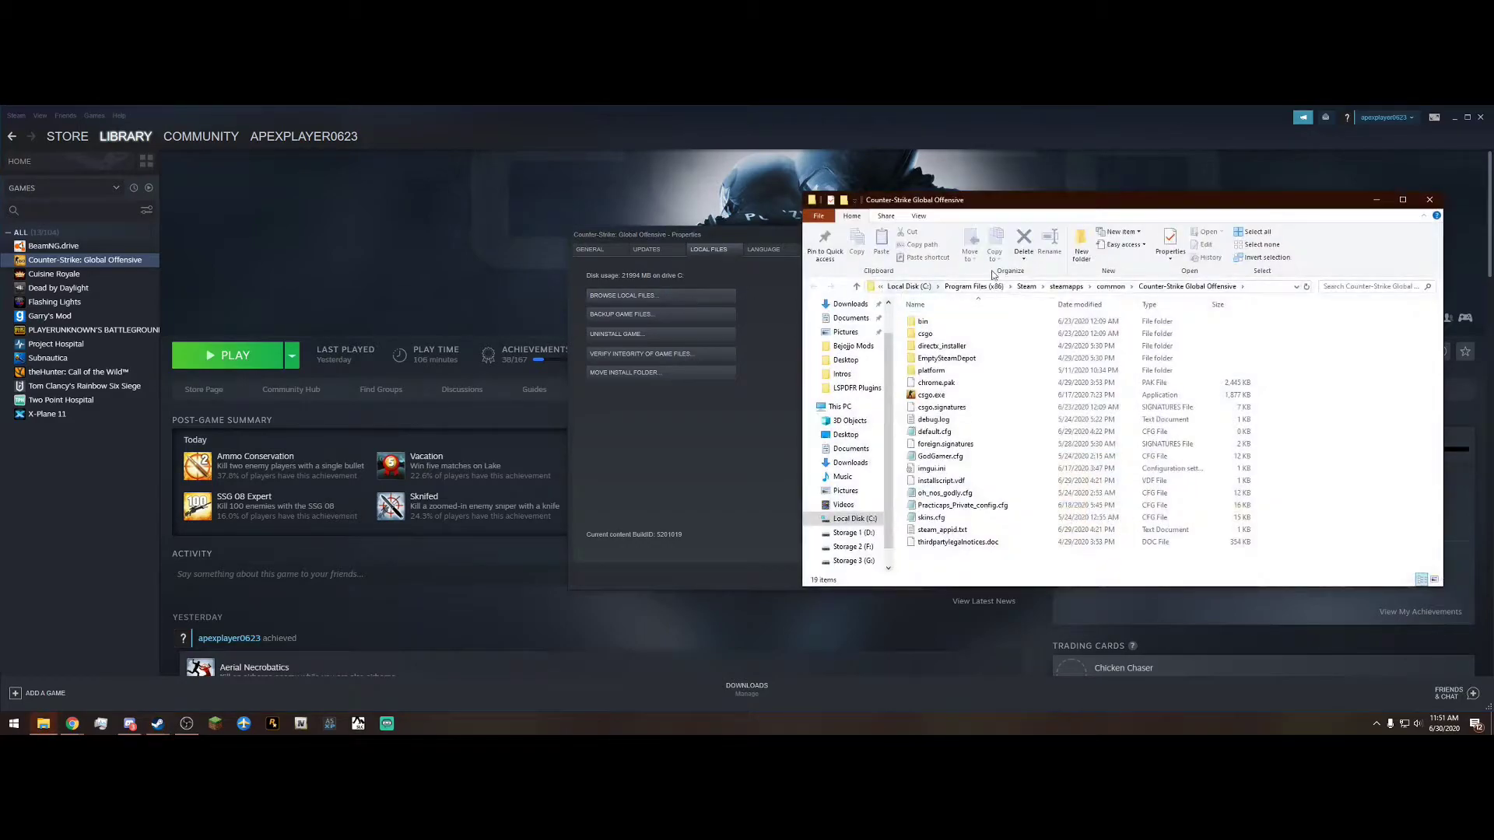
left_click(1429, 200)
left_click(917, 234)
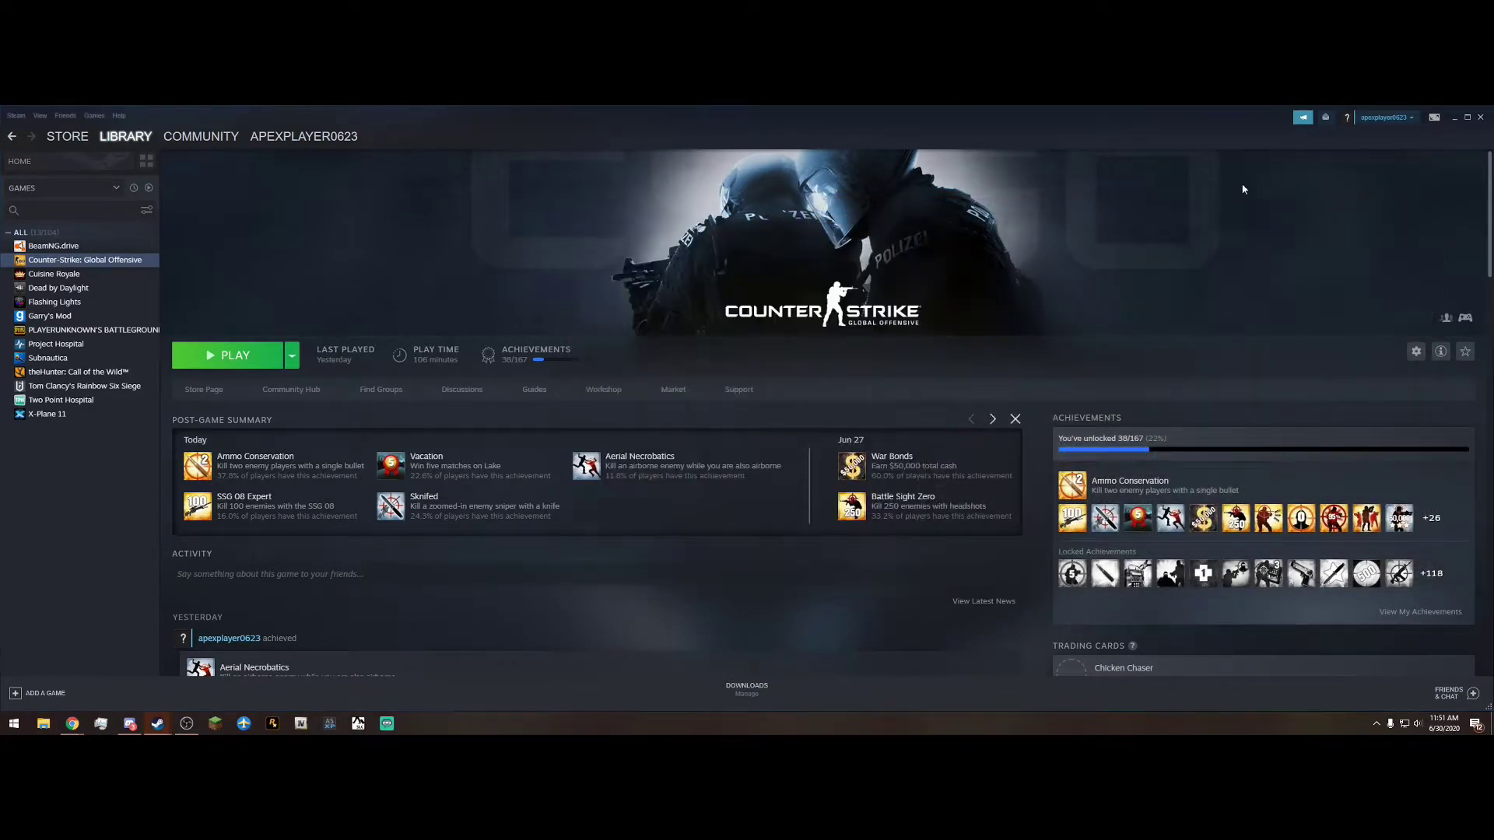
left_click(1453, 121)
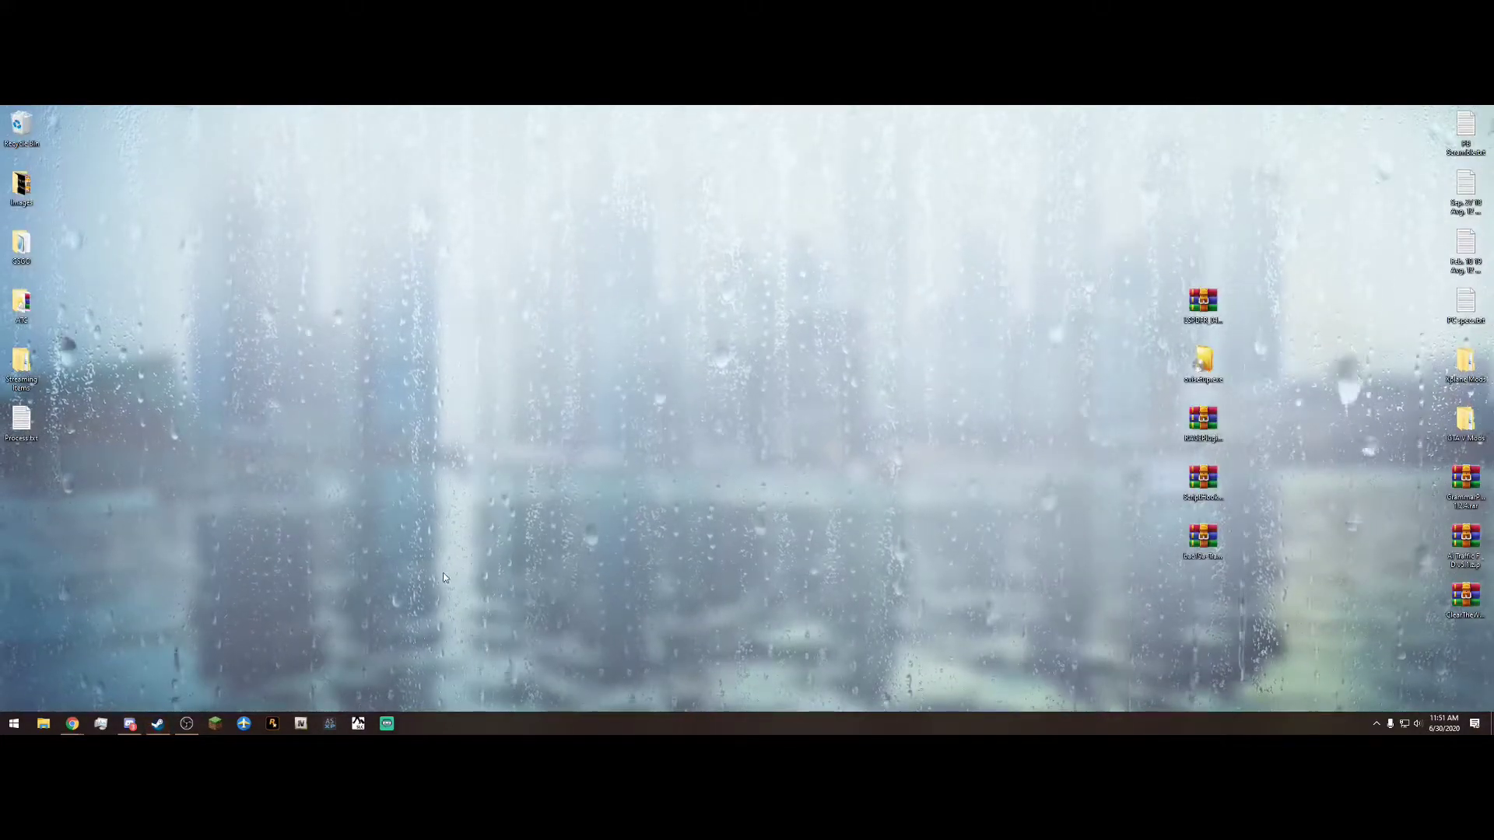
Step: Open Storage 2 (F:) in a new File Explorer window and select the Grand Theft Auto V folder
key("super+e")
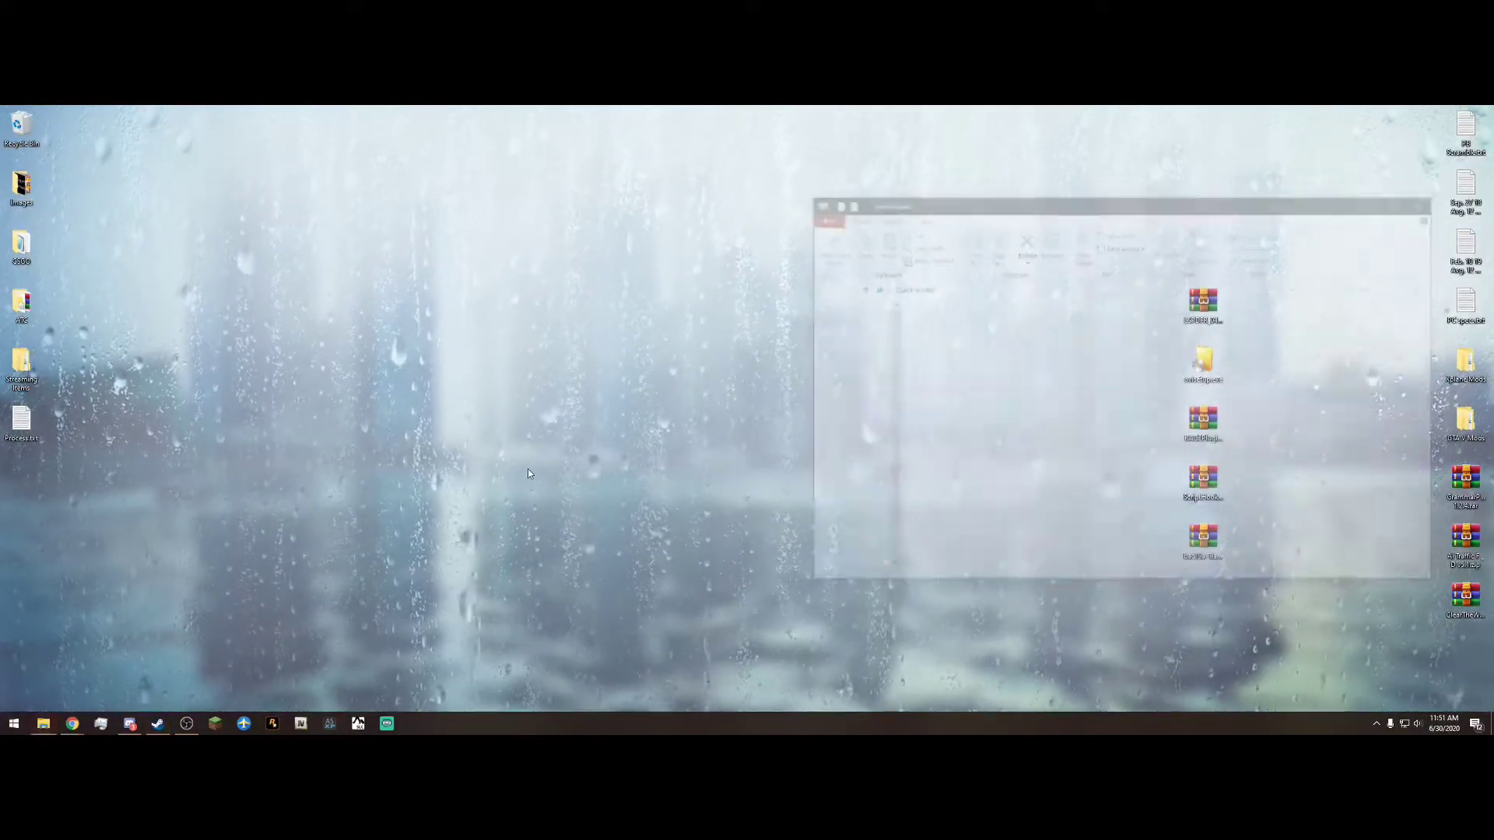
left_click_drag(1003, 209, 364, 209)
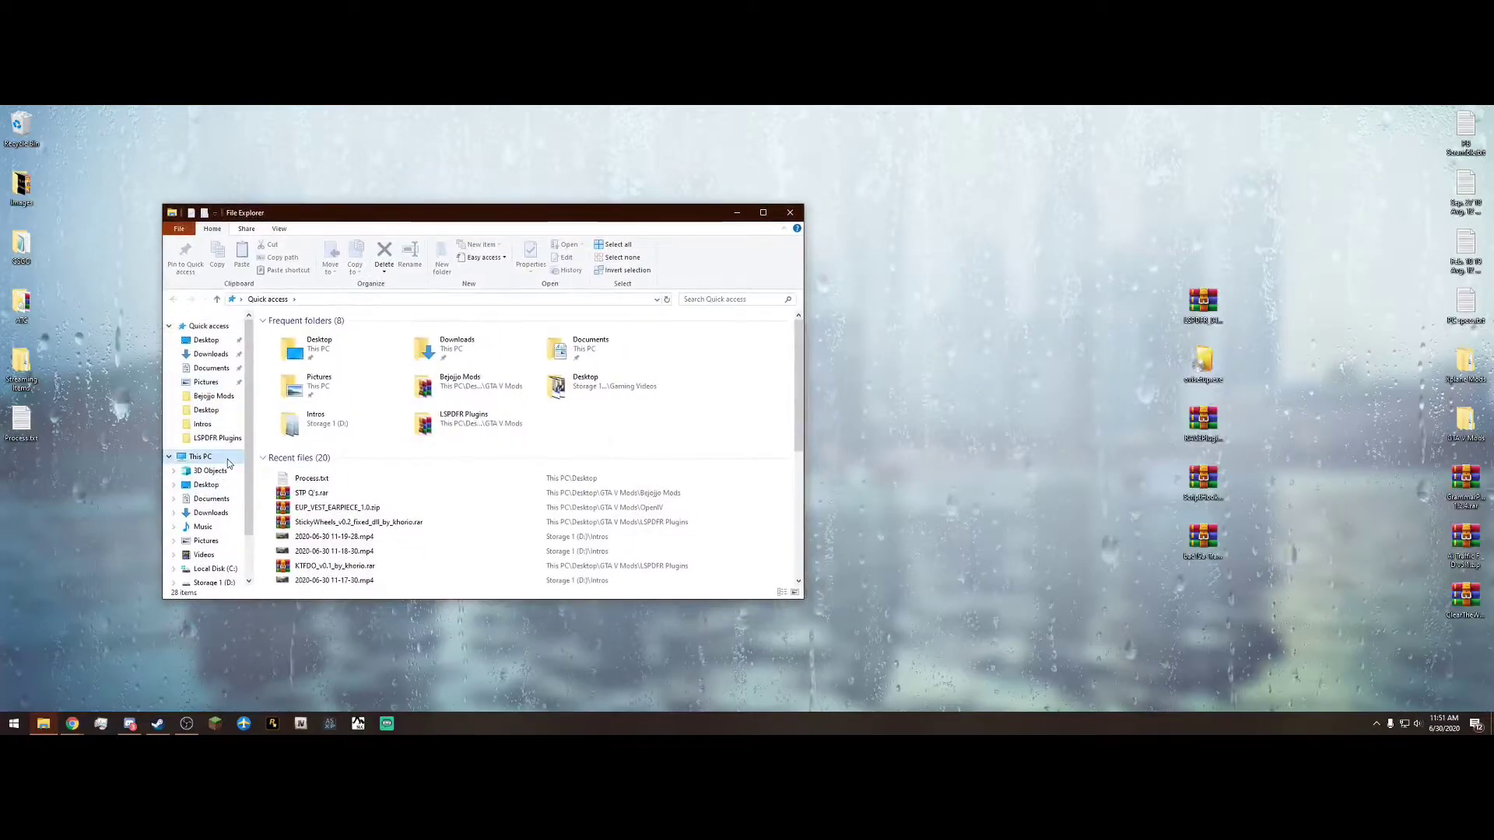
left_click(225, 459)
double_click(622, 456)
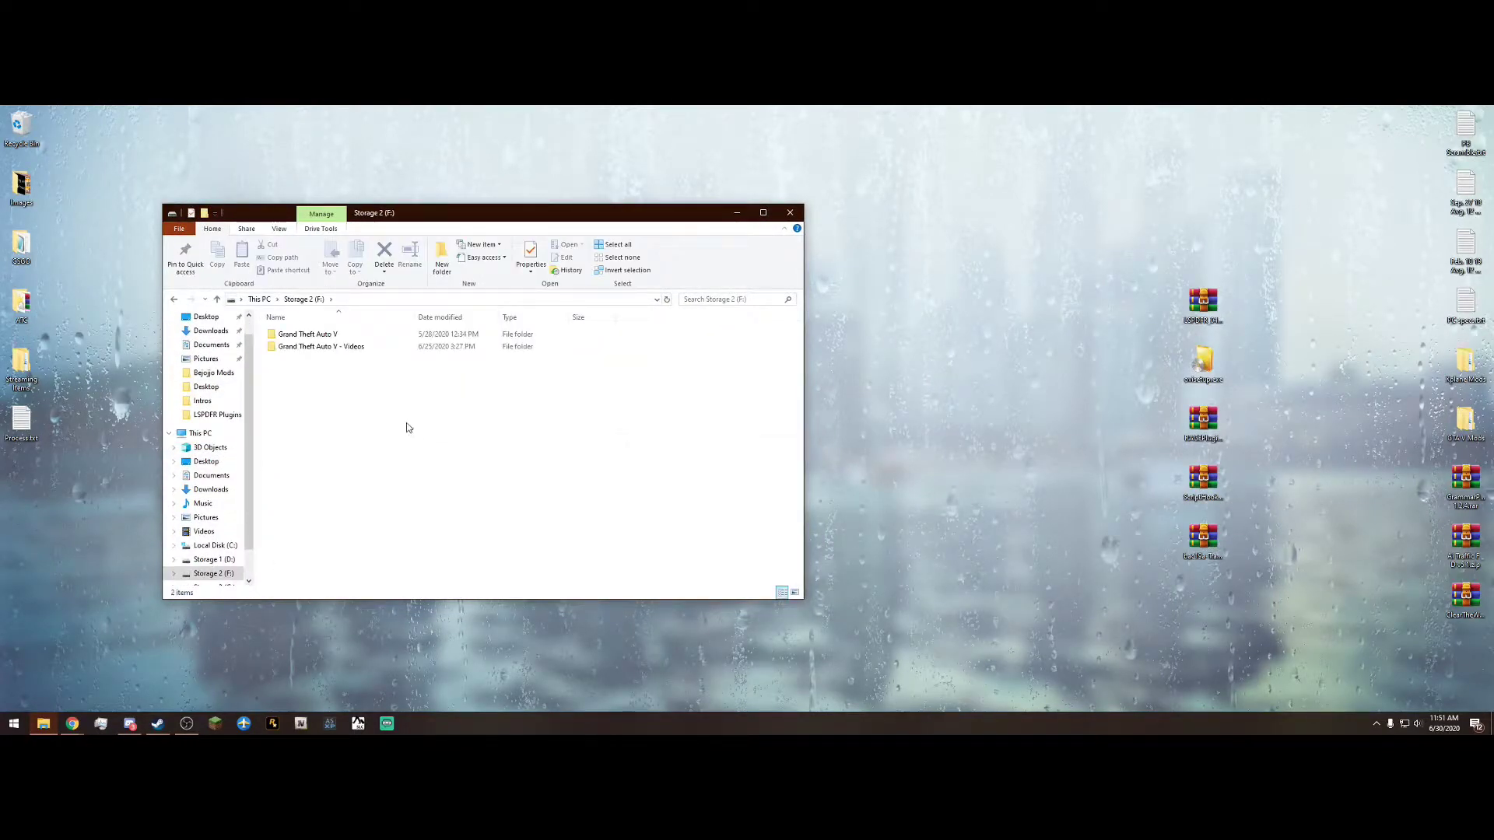
left_click_drag(340, 359, 342, 339)
left_click(382, 423)
left_click(357, 338)
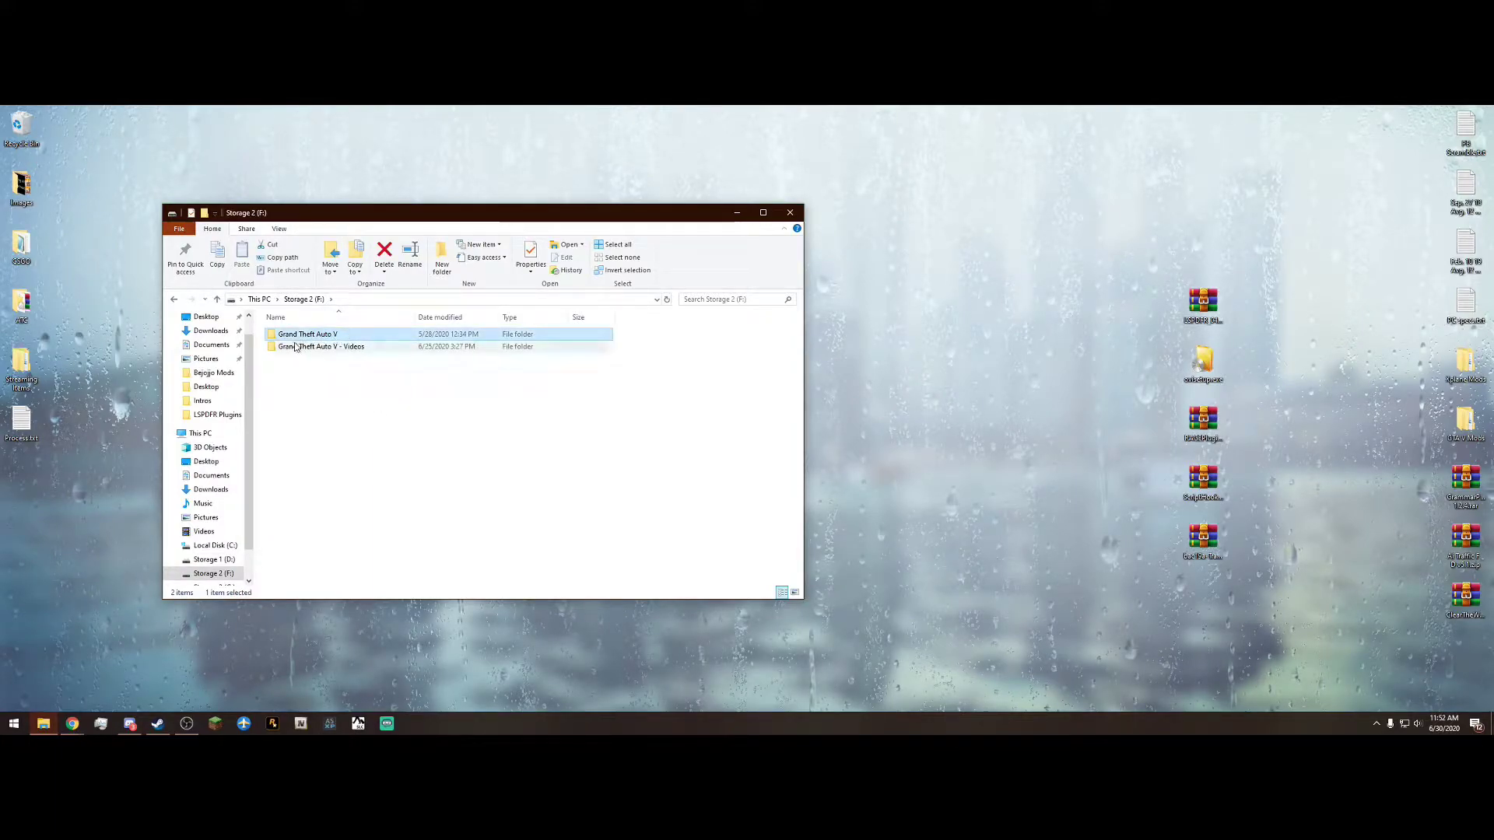
Step: Copy and paste the Grand Theft Auto V folder to make a Grand Theft Auto V - Copy backup
right_click(375, 339)
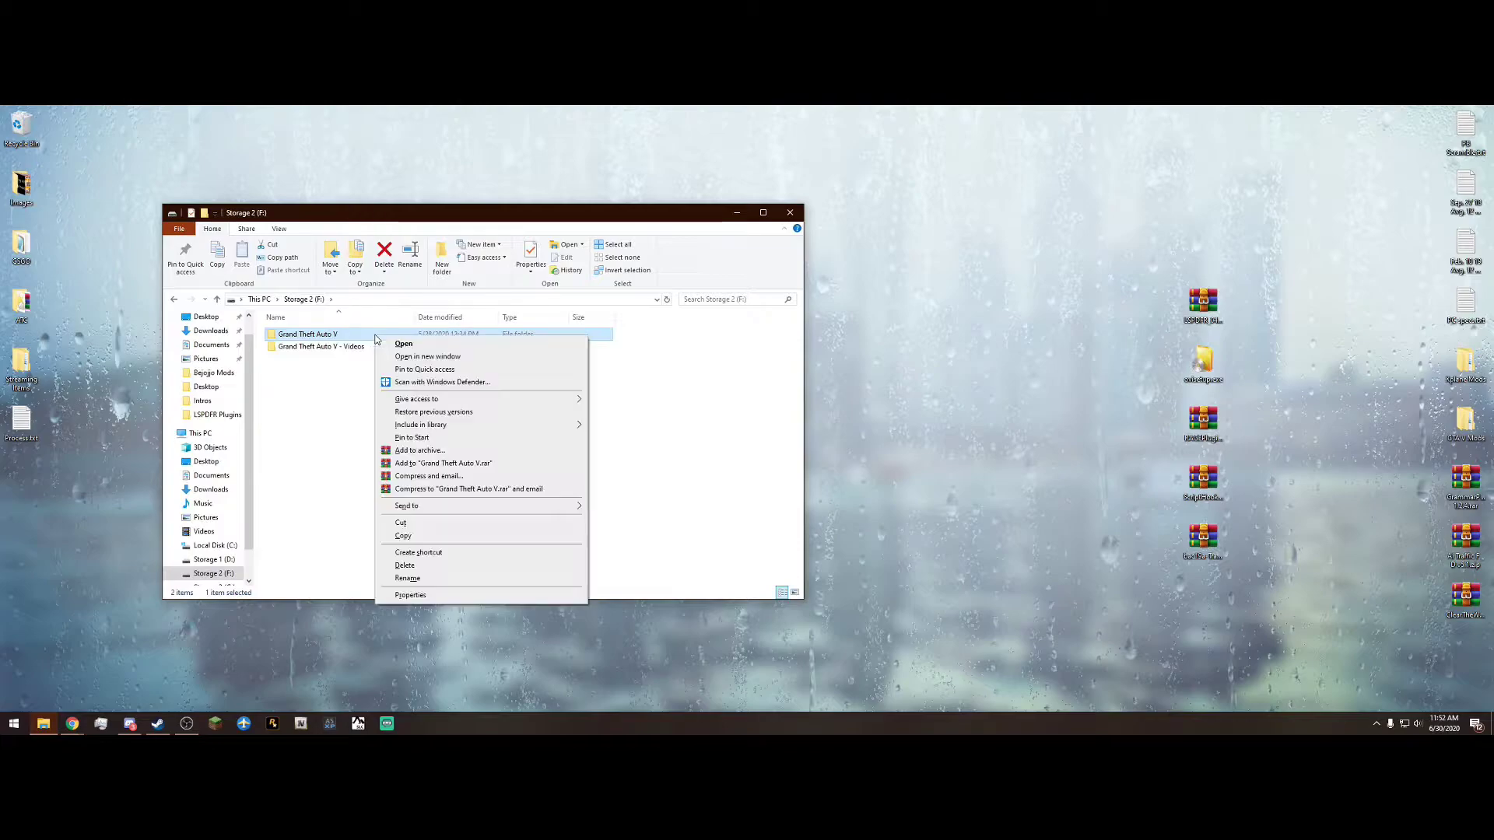
left_click(424, 538)
left_click(362, 427)
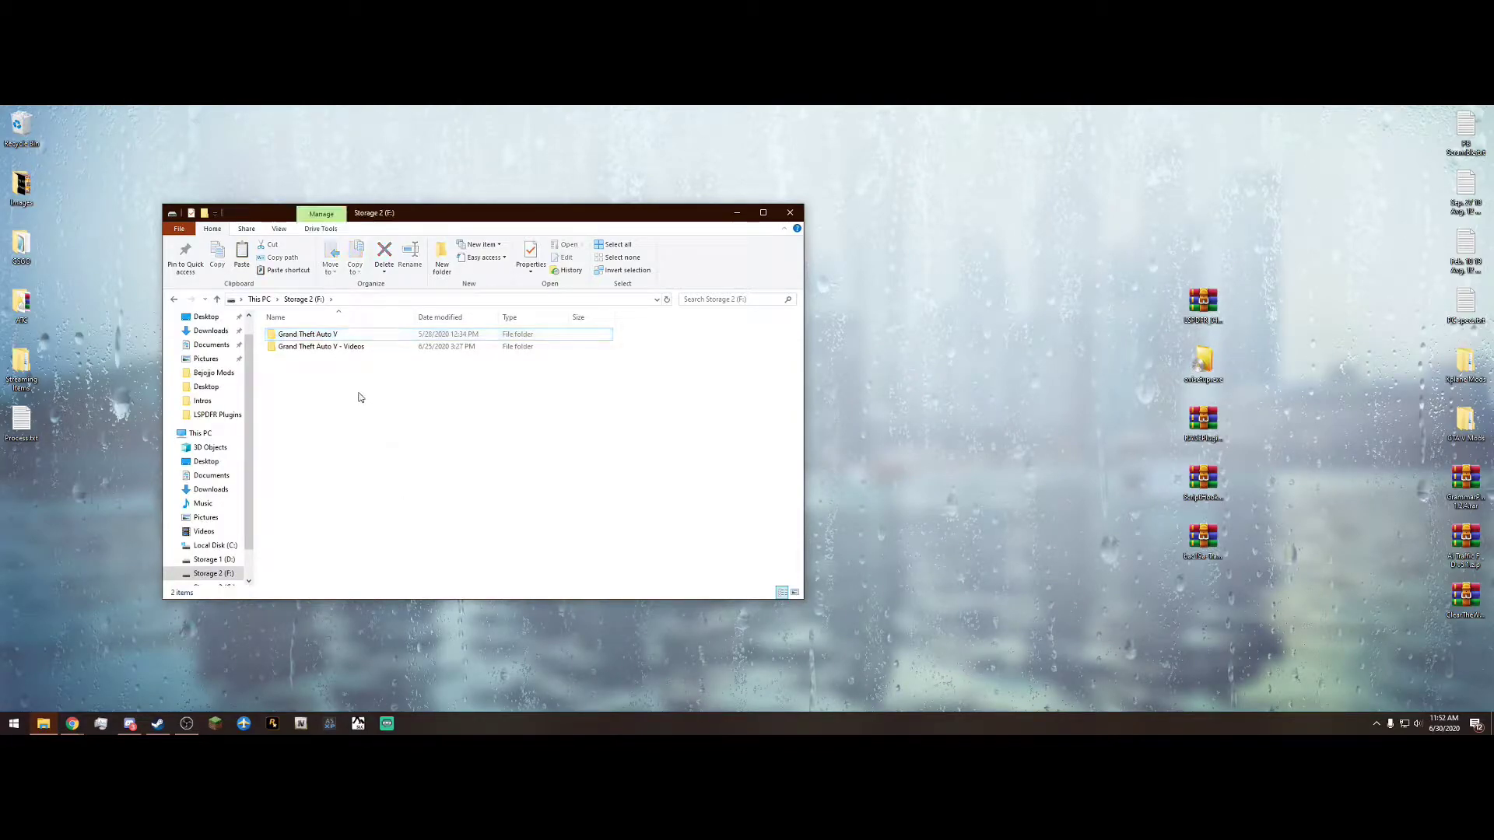
right_click(359, 395)
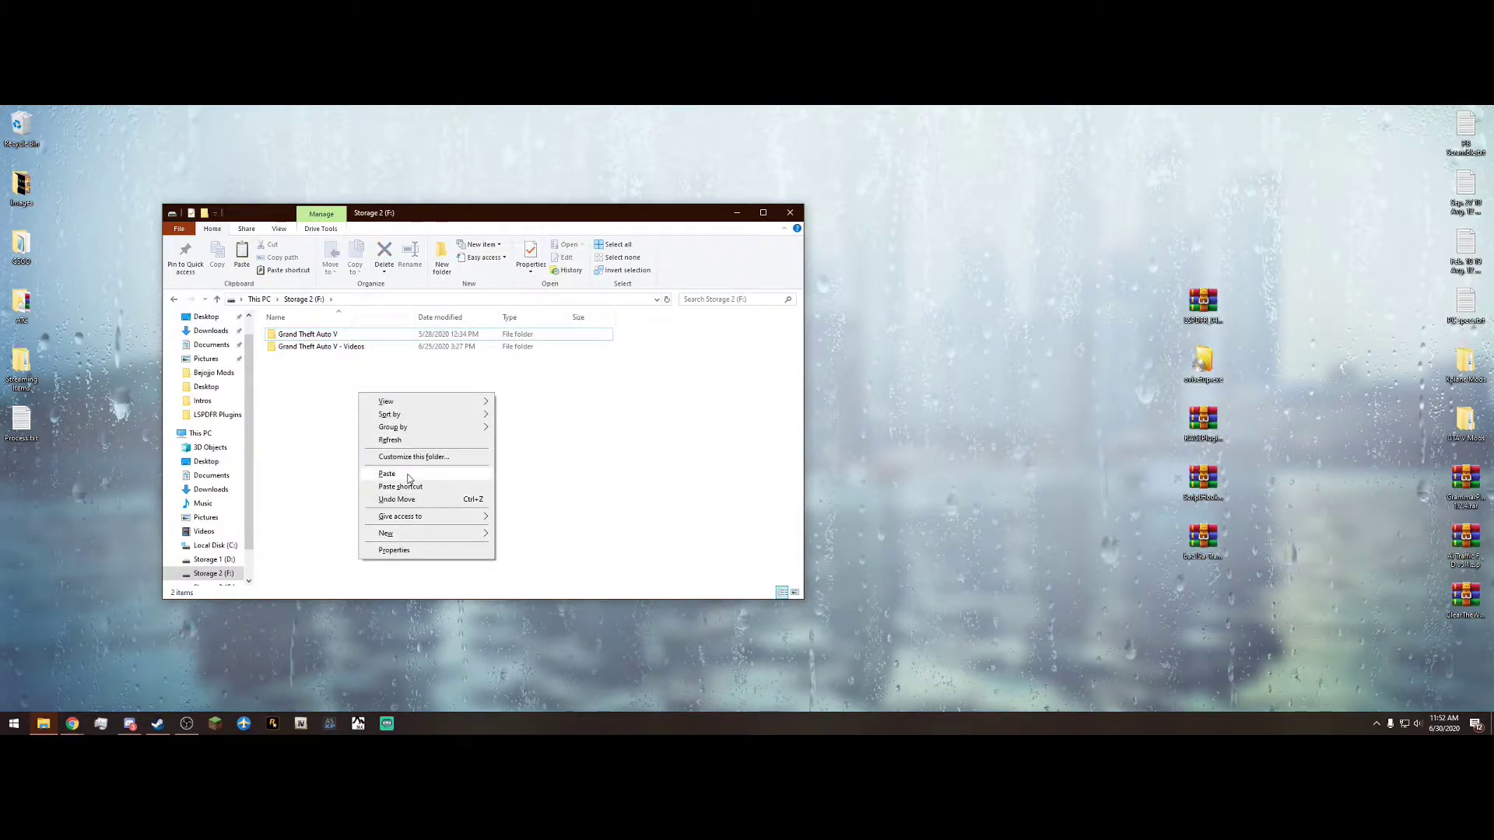
left_click(387, 474)
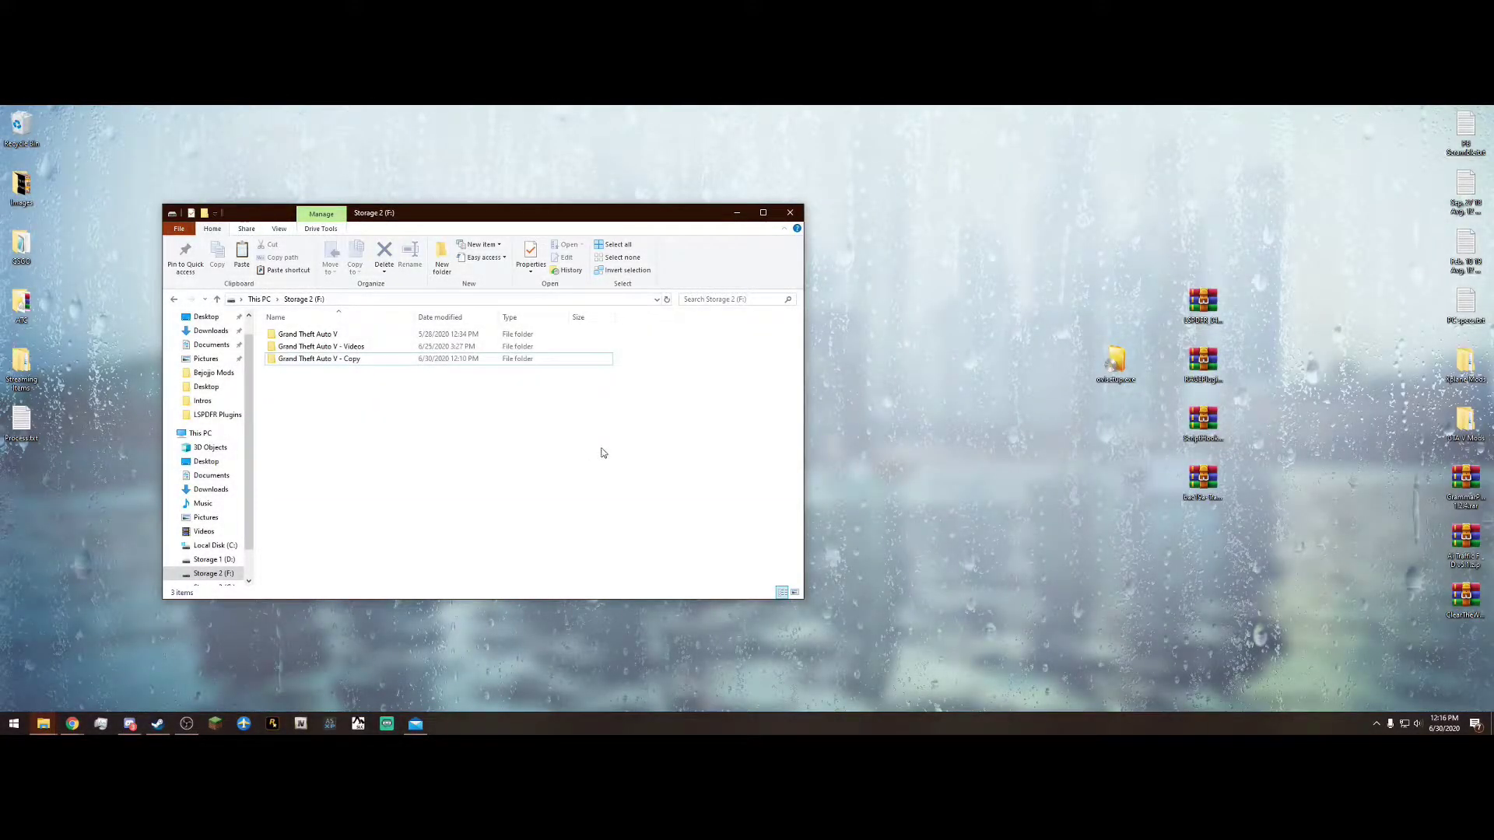
Step: Reposition the File Explorer window and the OpenIV setup file on the desktop
left_click_drag(547, 206, 435, 182)
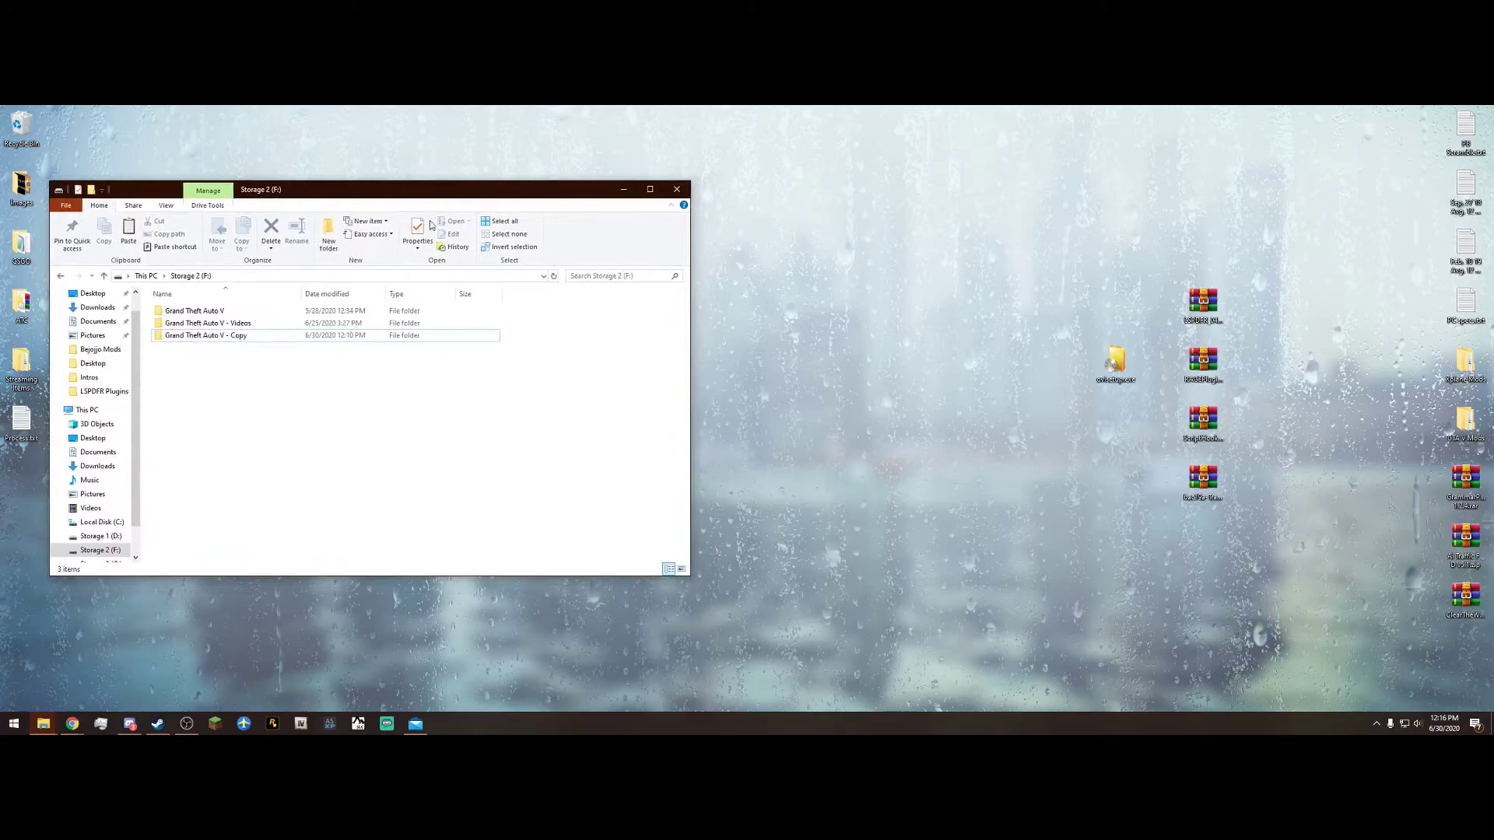
left_click(366, 341)
left_click(299, 421)
left_click_drag(1121, 364, 935, 365)
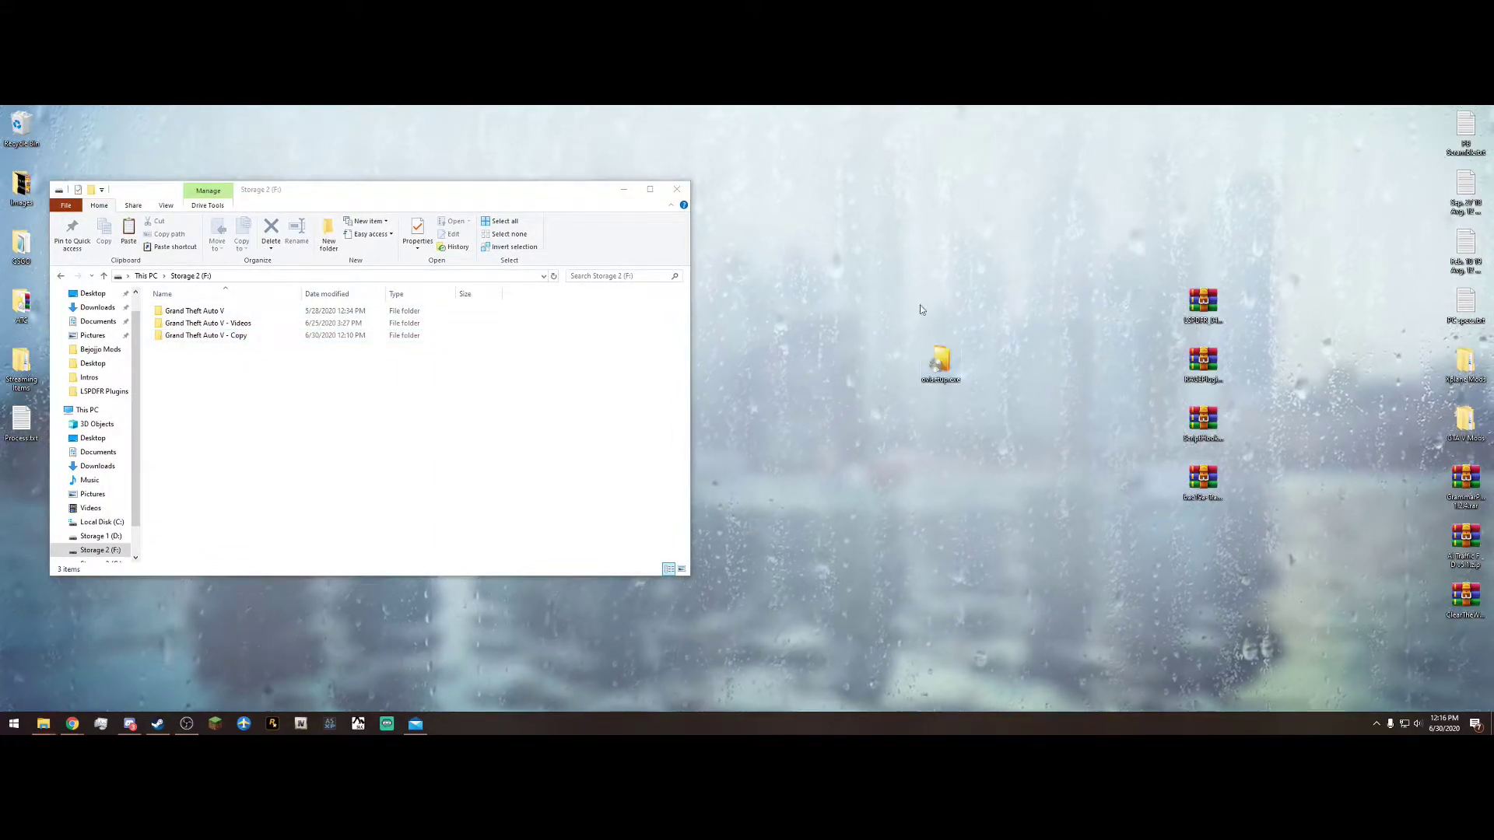
Step: Cancel the OpenIV installer and open OpenIV for Grand Theft Auto V on Windows
double_click(935, 365)
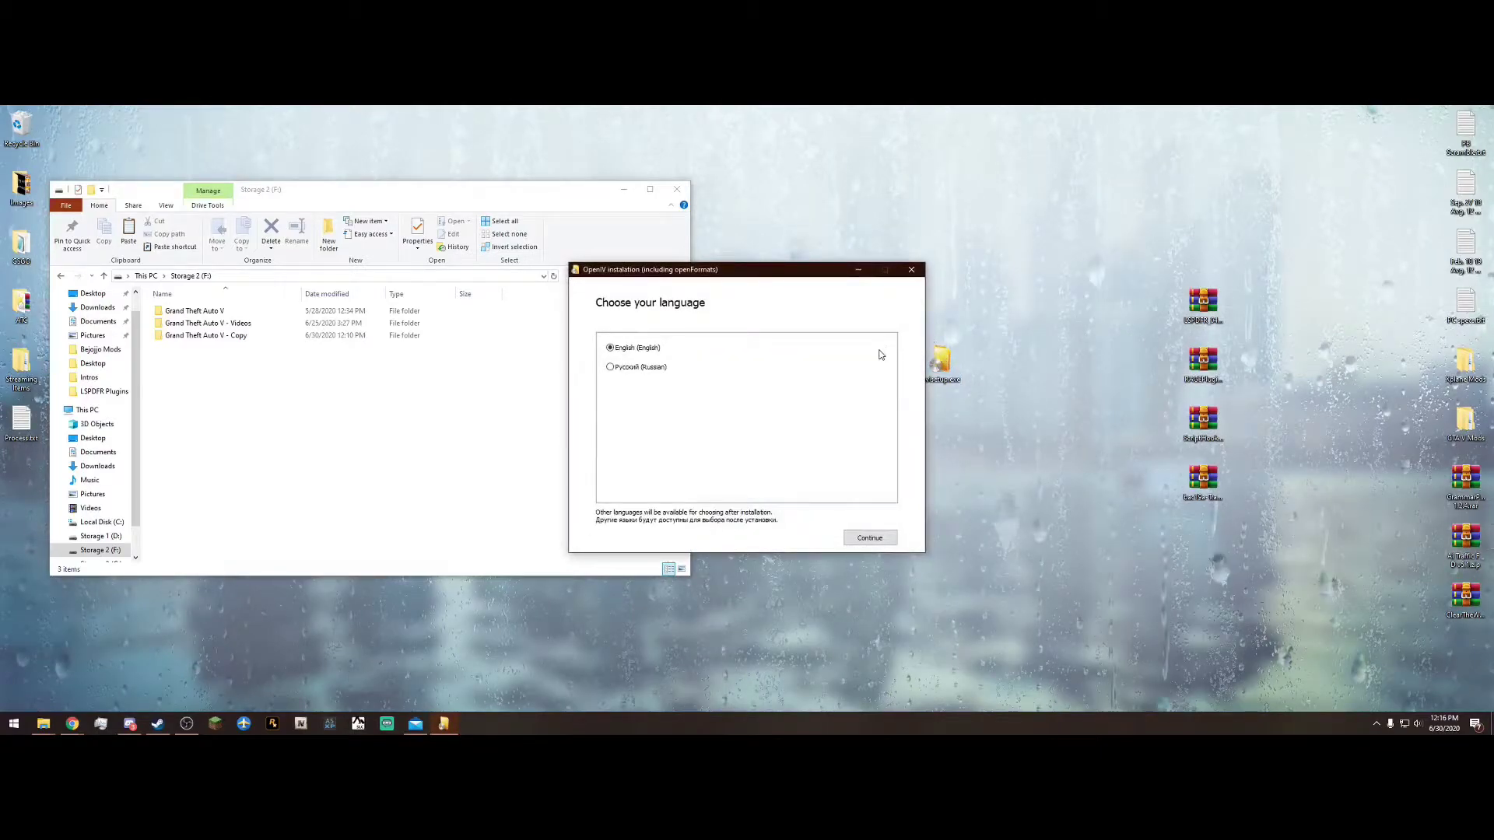
left_click(911, 272)
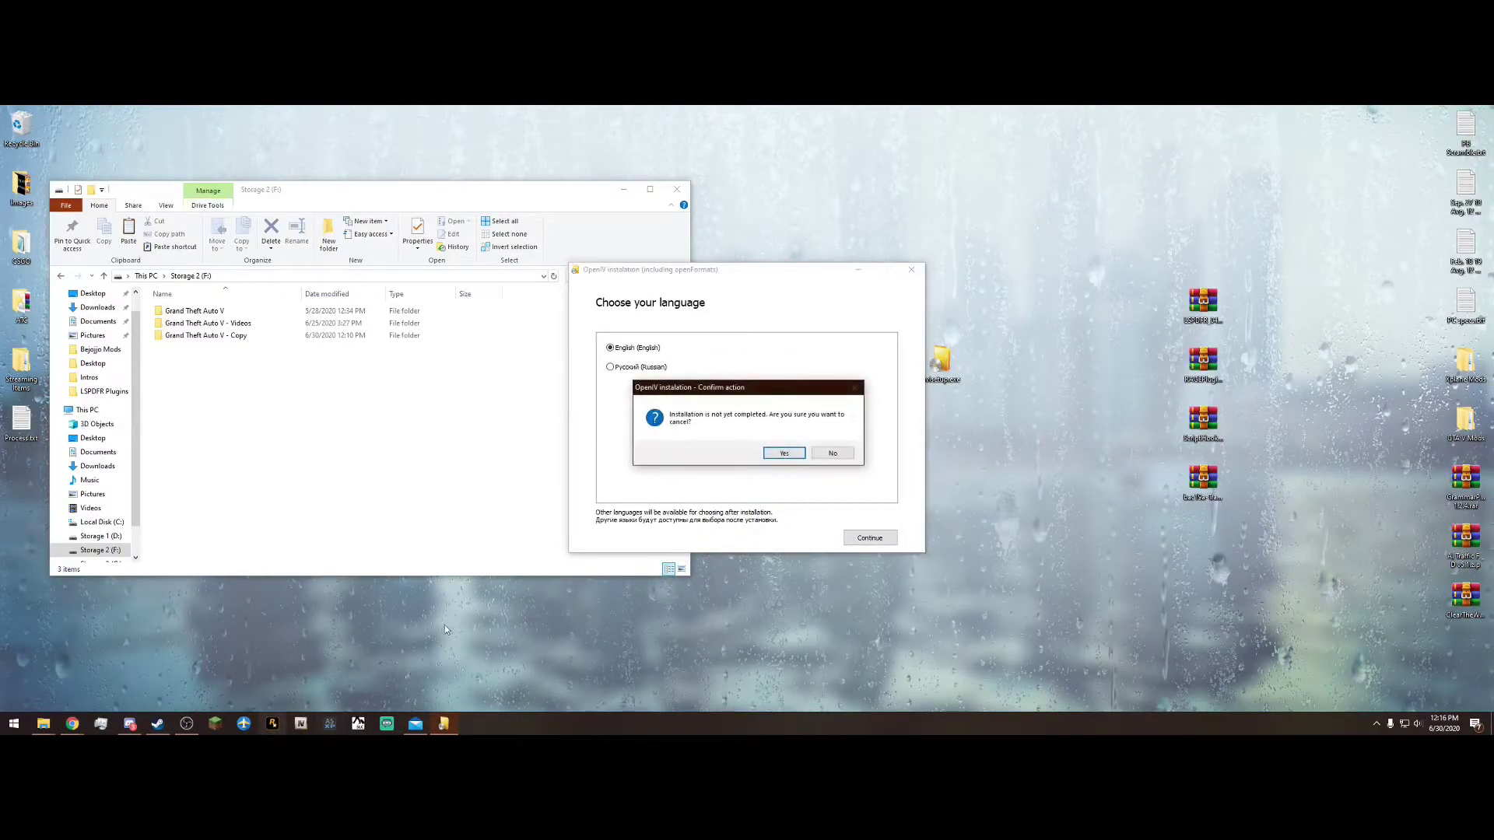
left_click(785, 454)
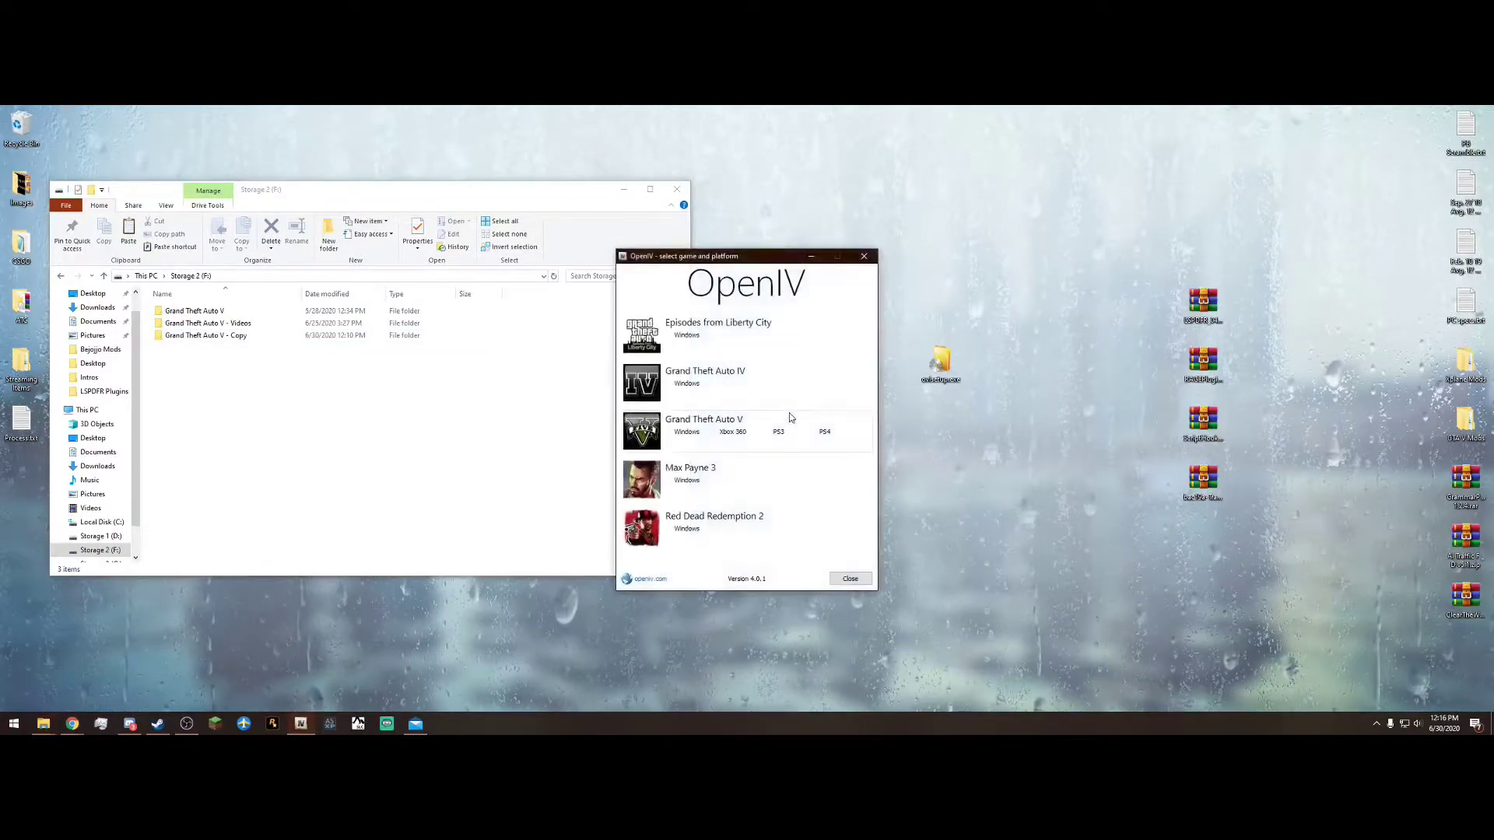
left_click(692, 435)
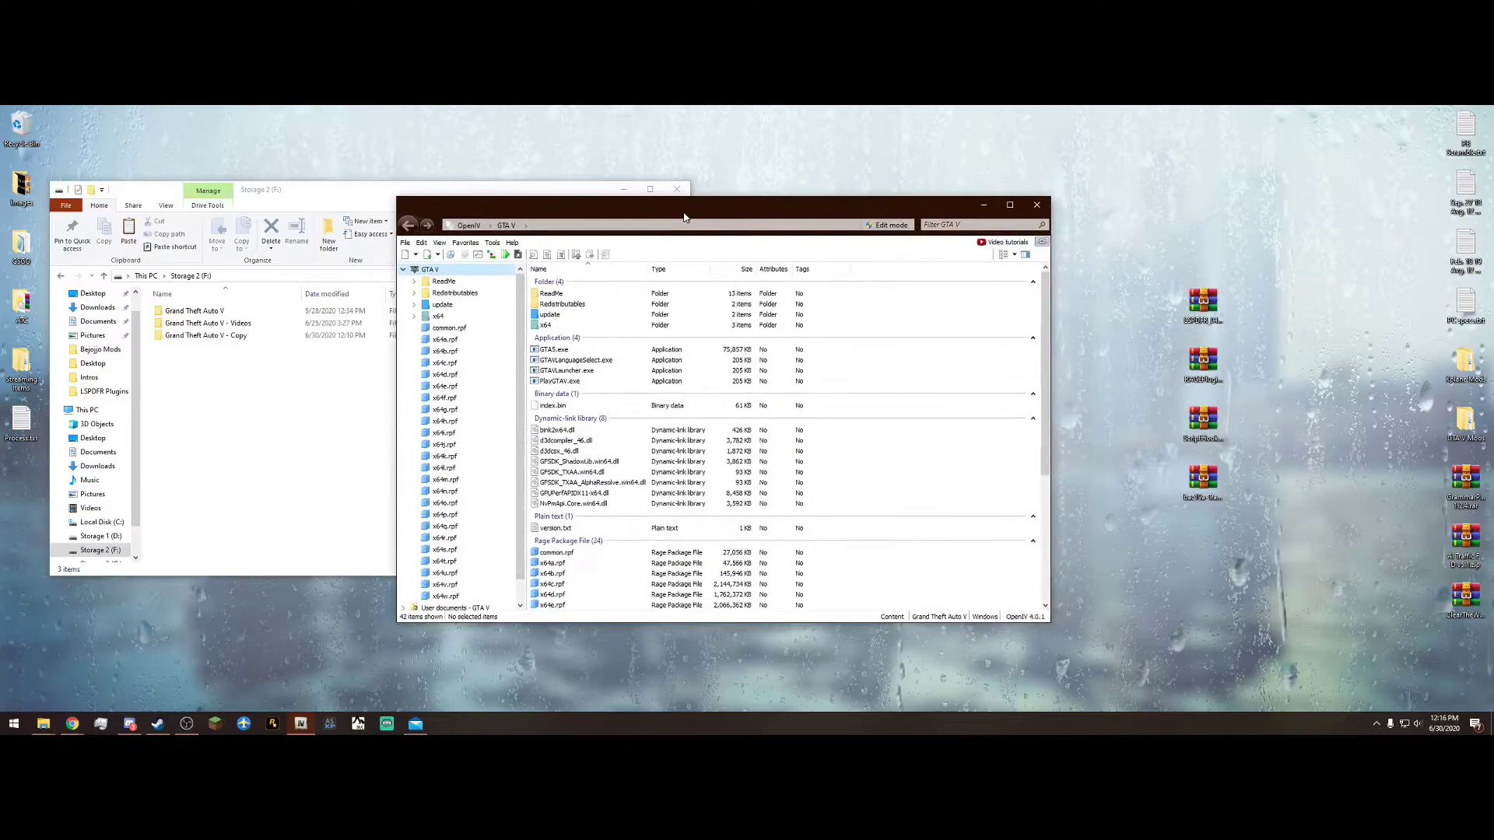
Step: Install ASI Loader, OpenIV.ASI and openCamera via ASI Manager, creating the mods folder, then close OpenIV
left_click(492, 242)
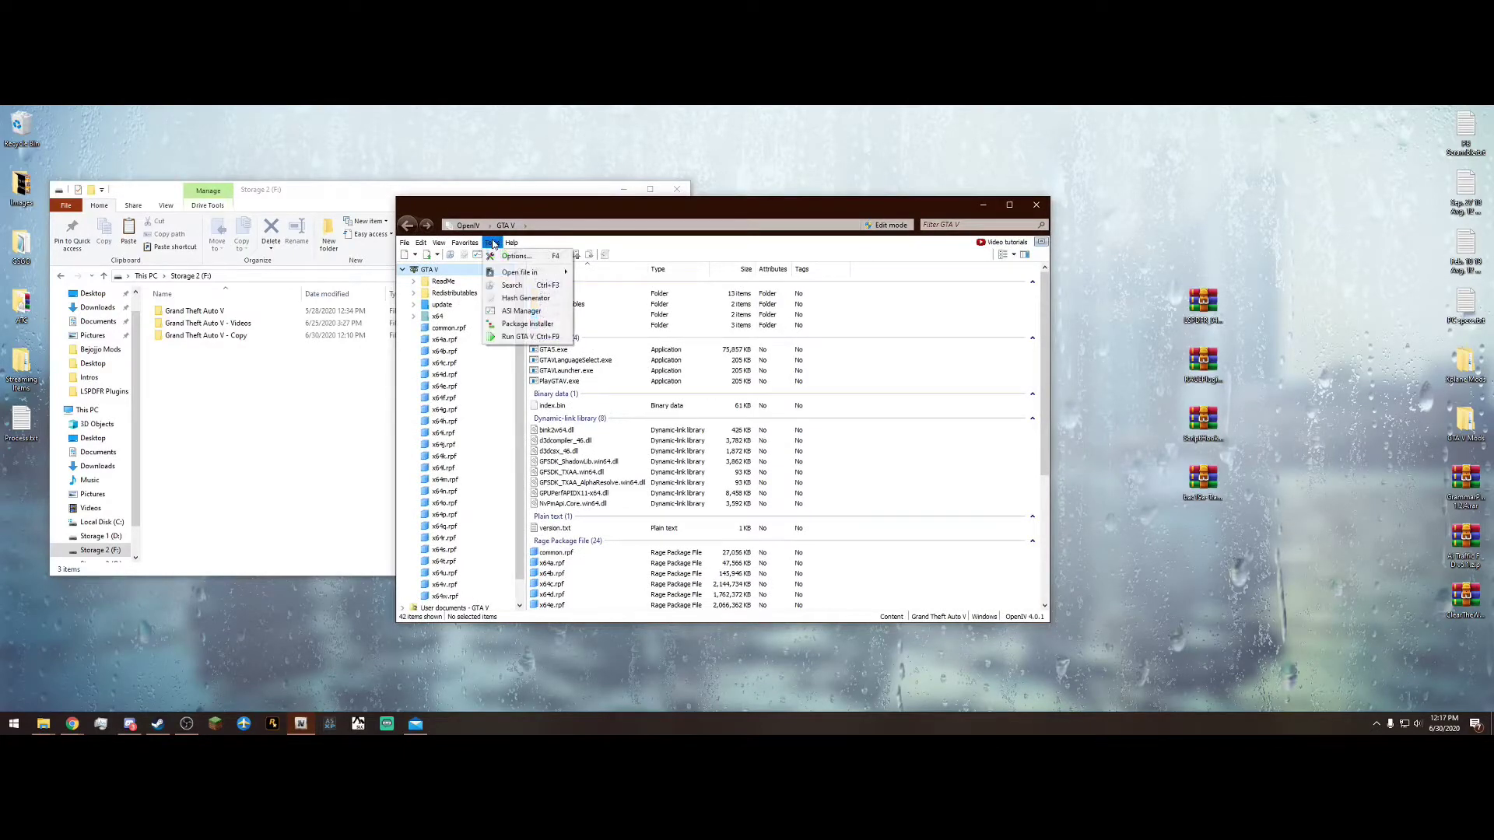
left_click(522, 310)
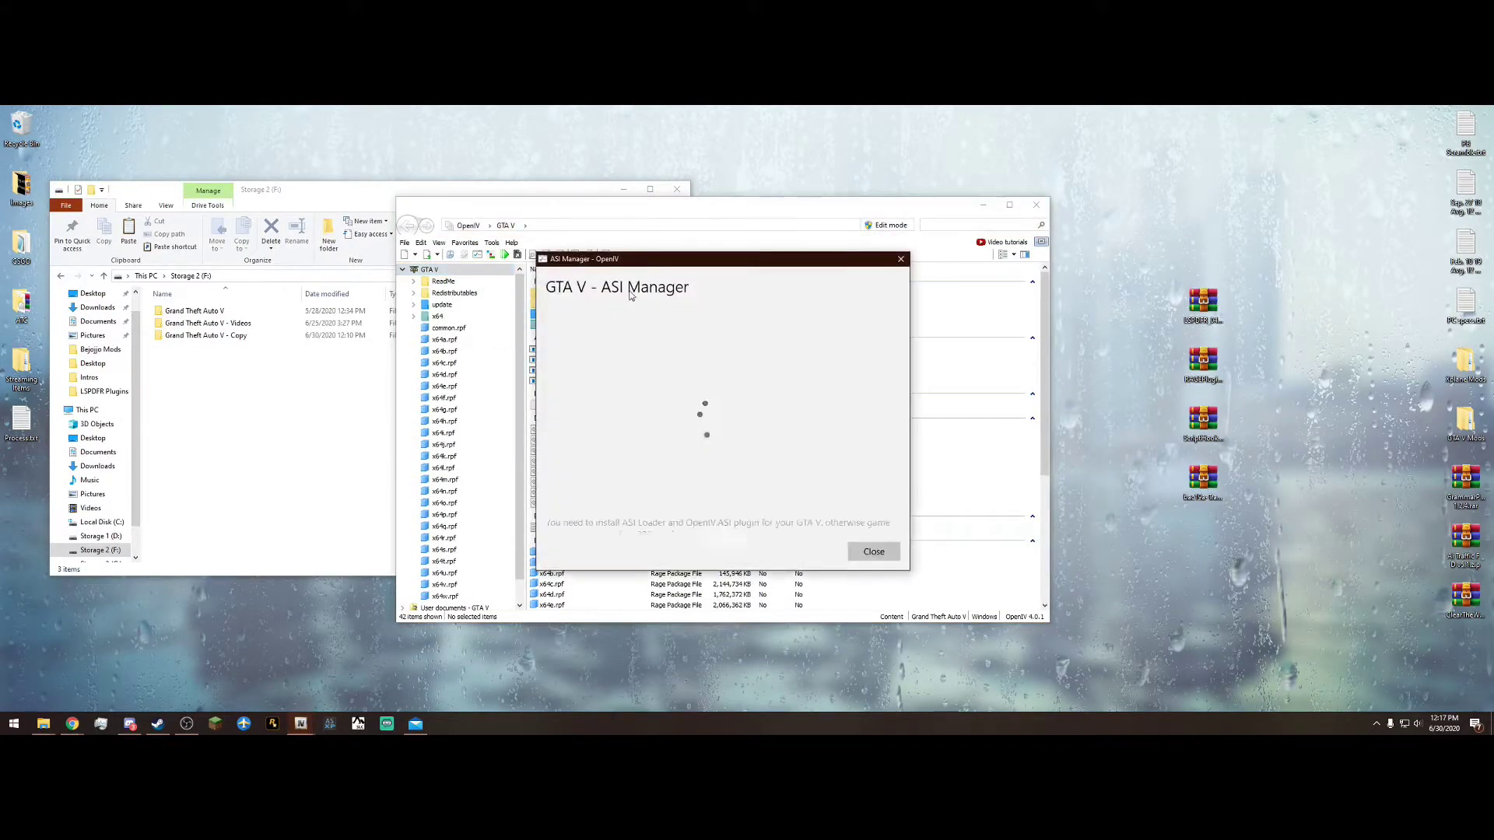
left_click(862, 378)
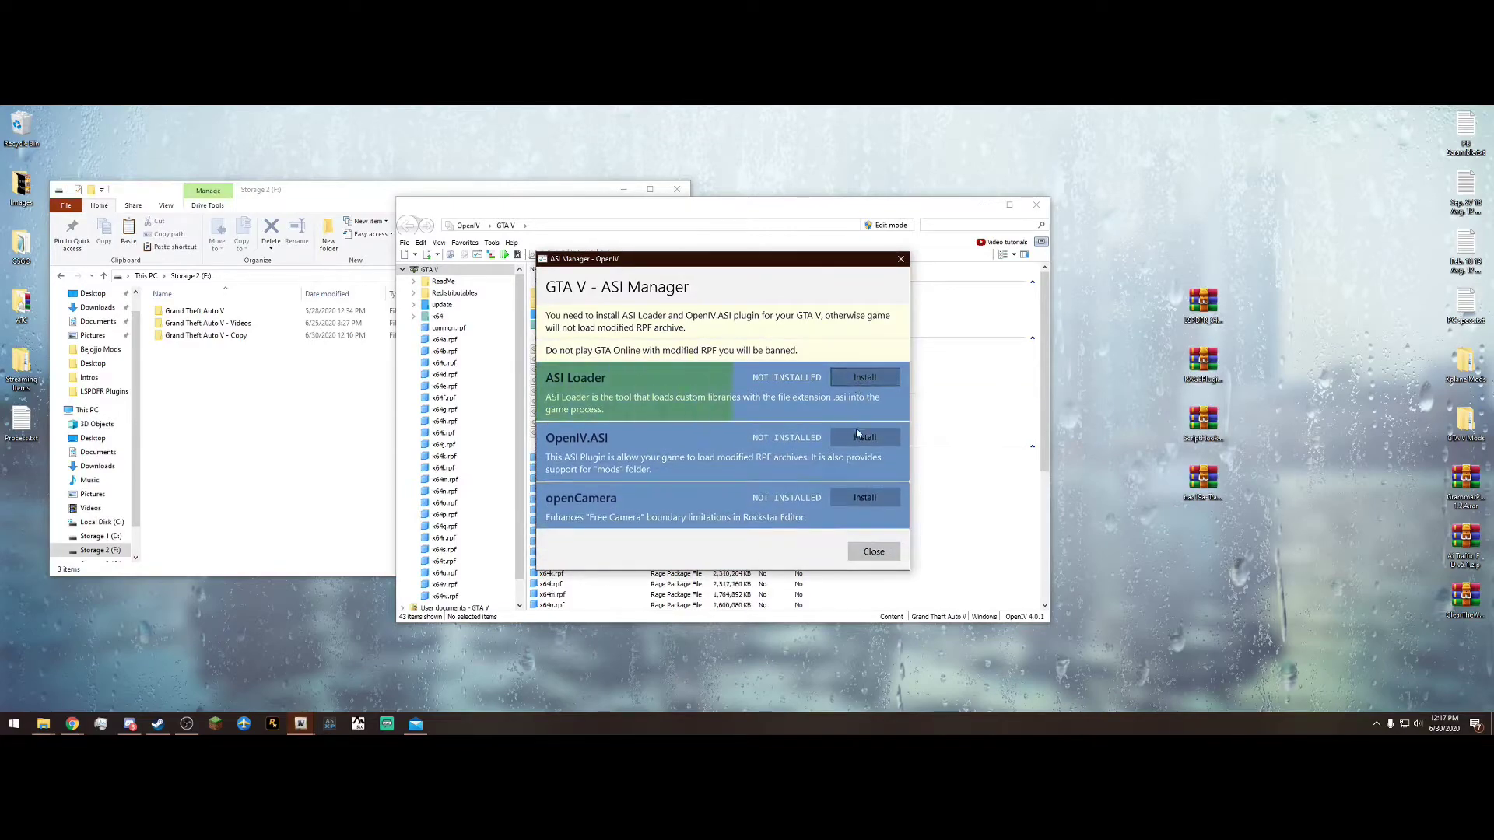
left_click(860, 438)
left_click(806, 470)
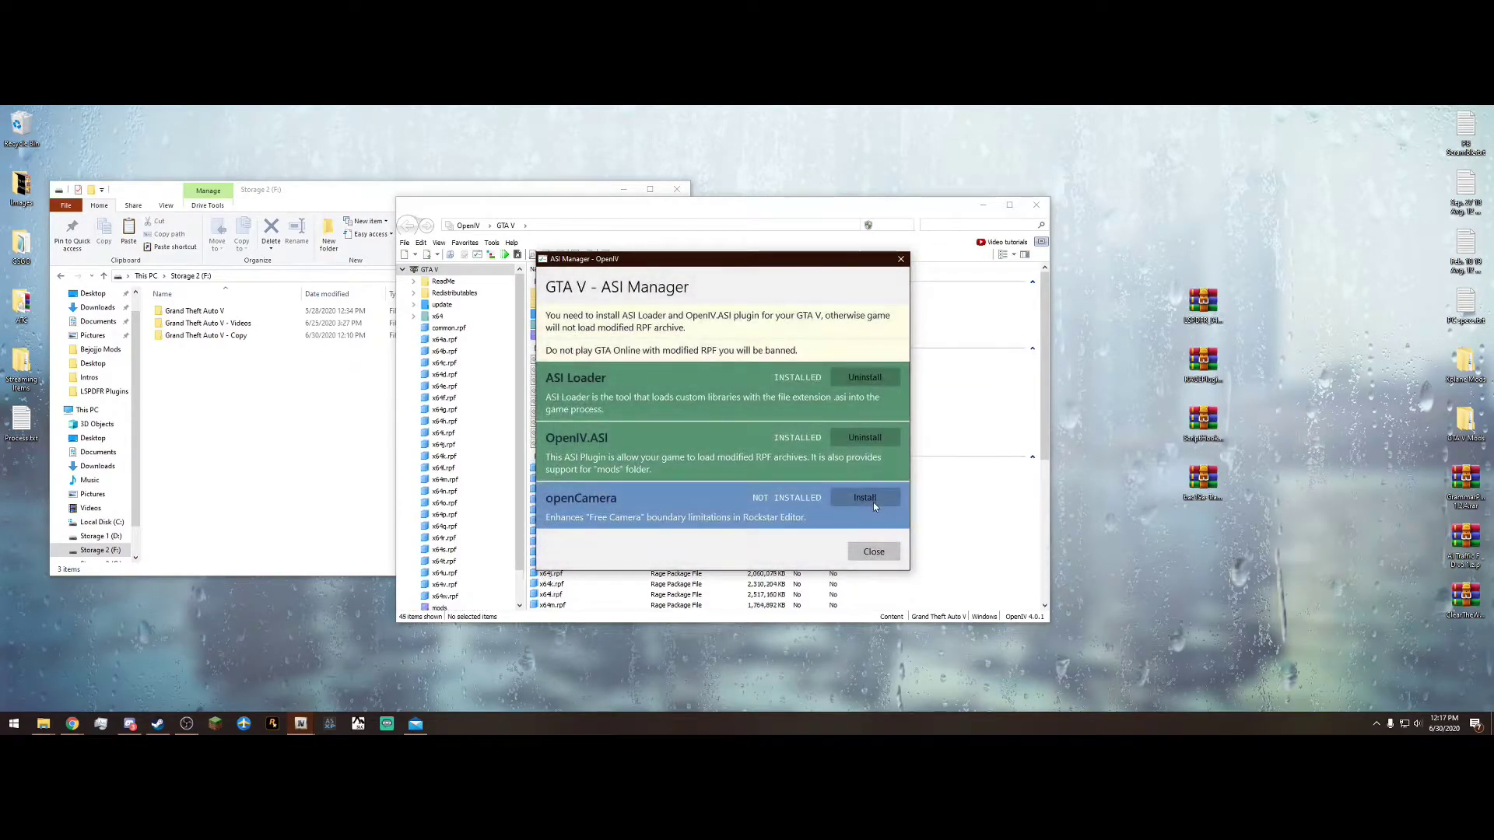
left_click(875, 497)
left_click(874, 552)
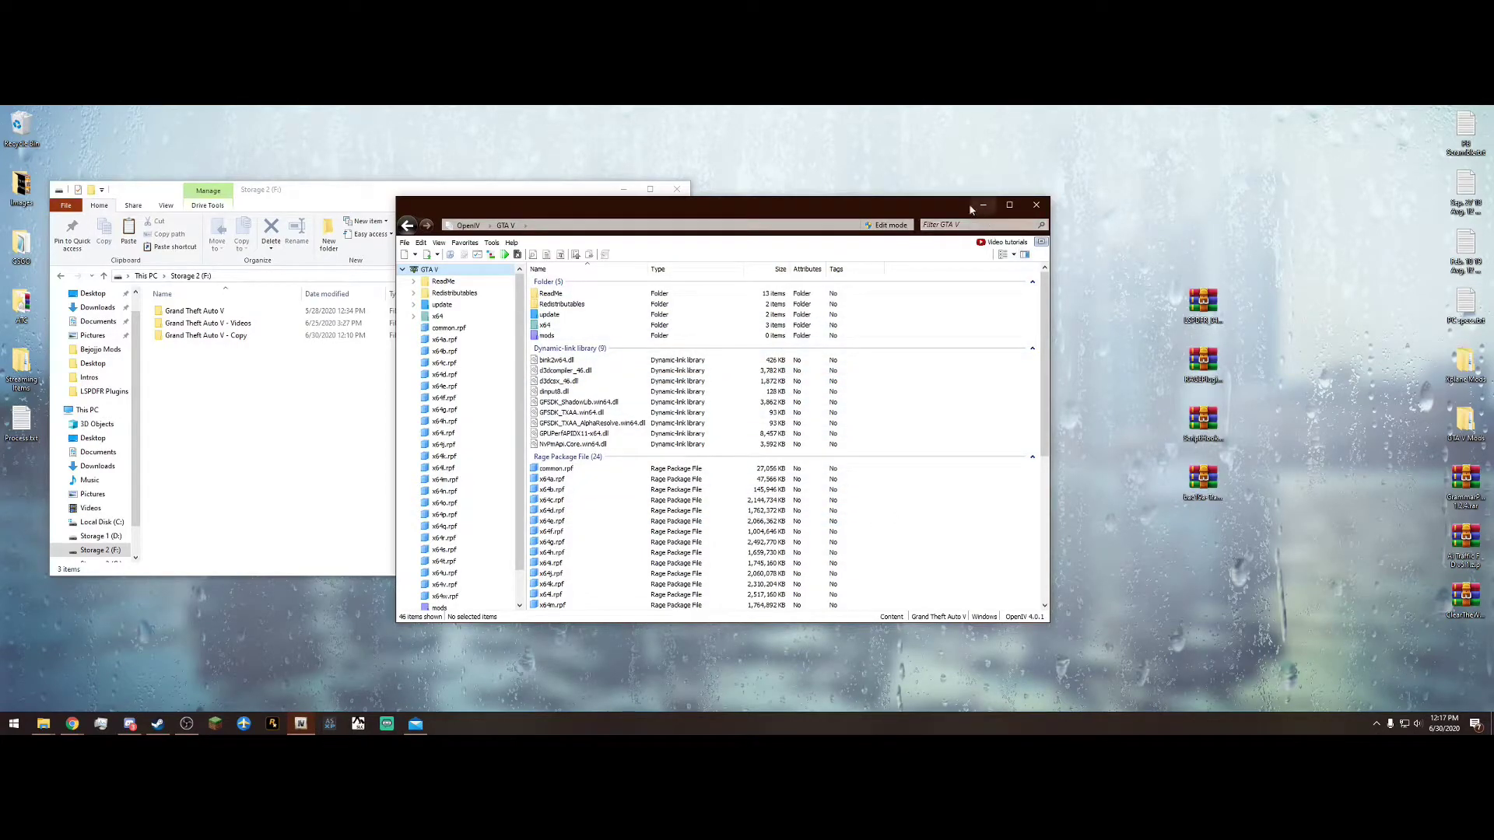
left_click(1037, 207)
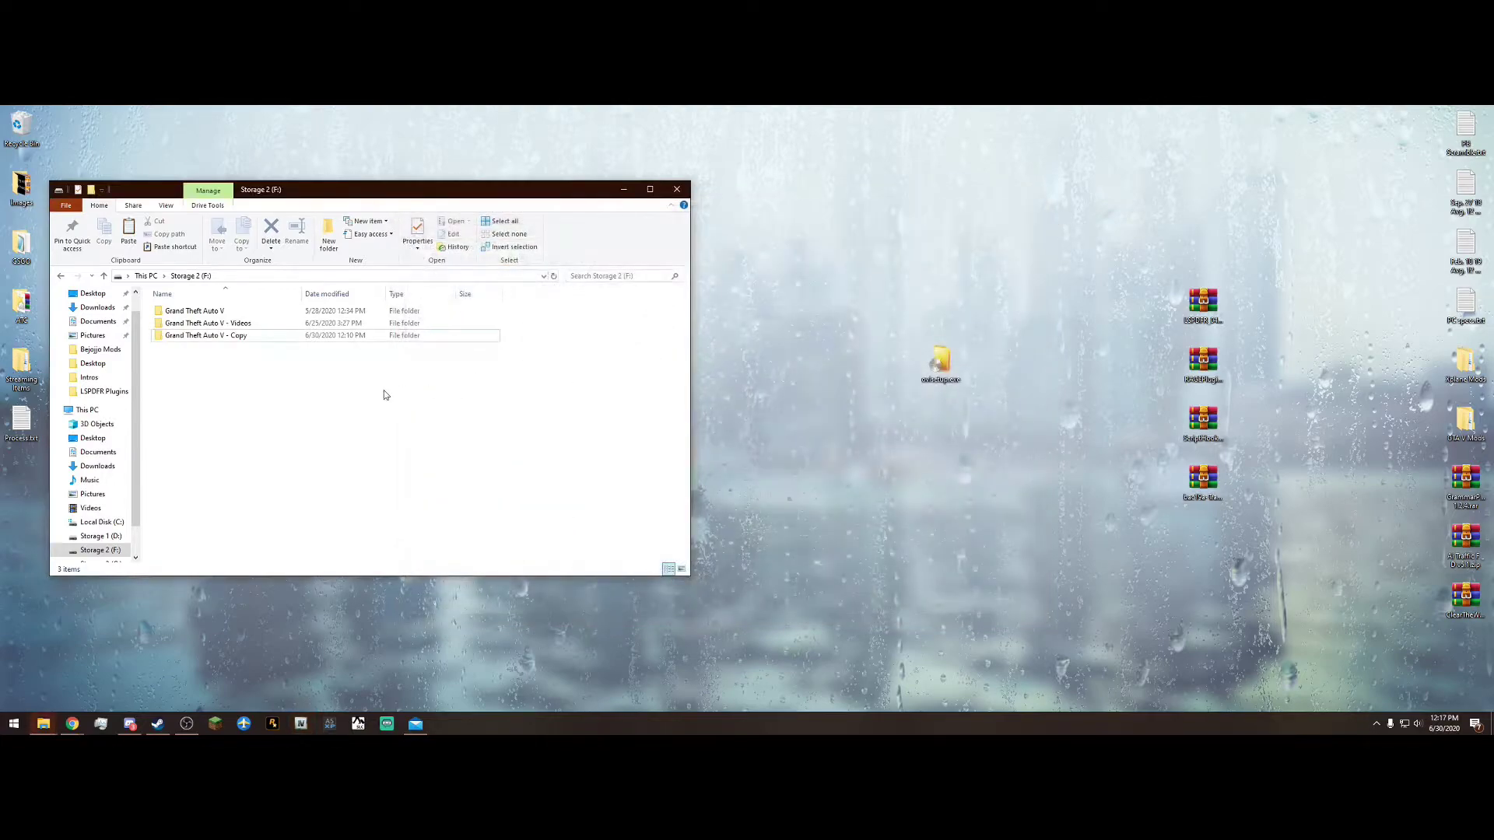
left_click_drag(382, 193, 427, 191)
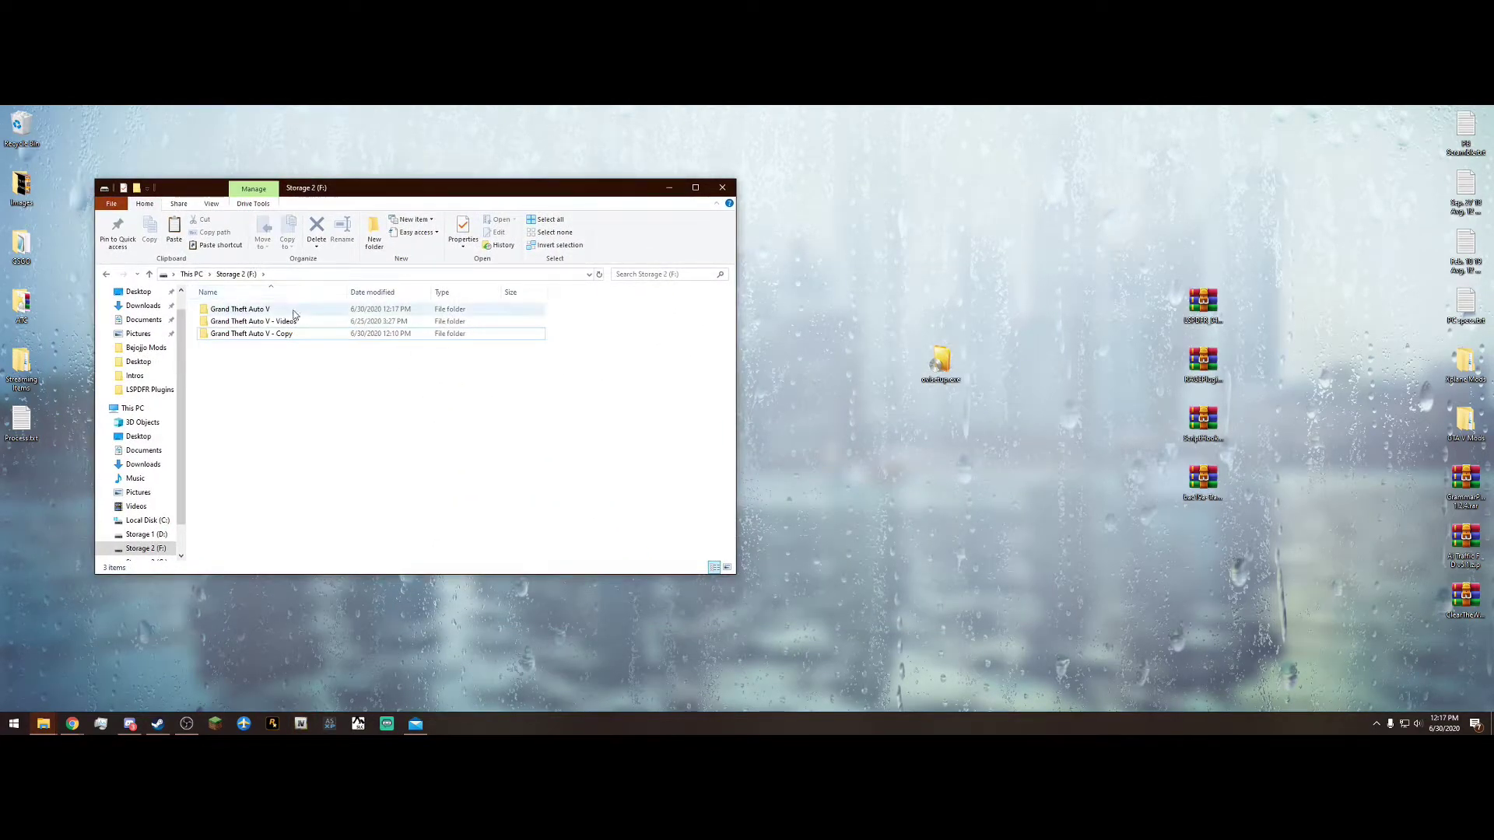
Step: Copy update, x64 and common.rpf from the Grand Theft Auto V folder
double_click(289, 310)
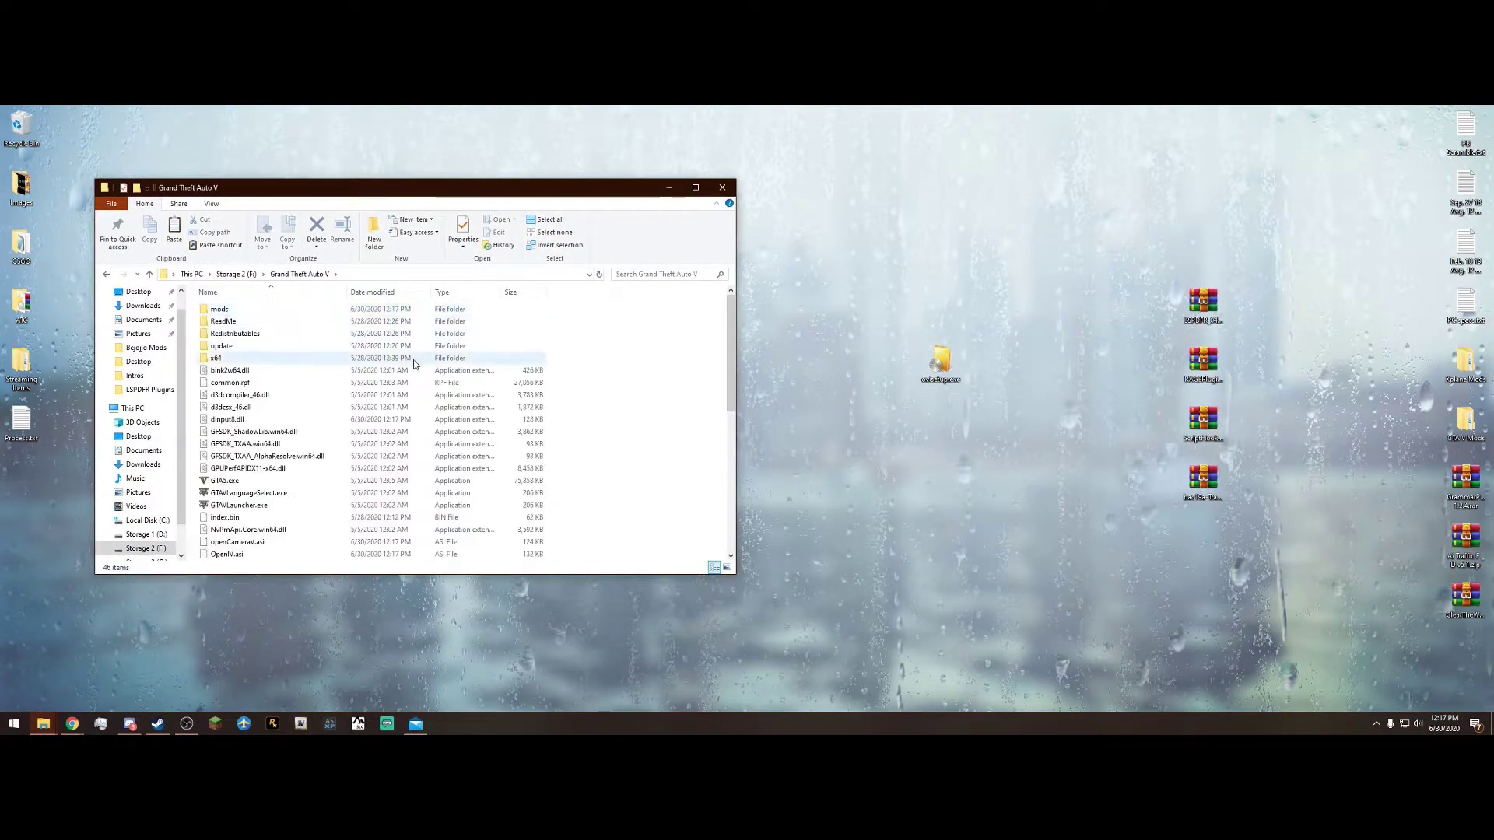
left_click(264, 311)
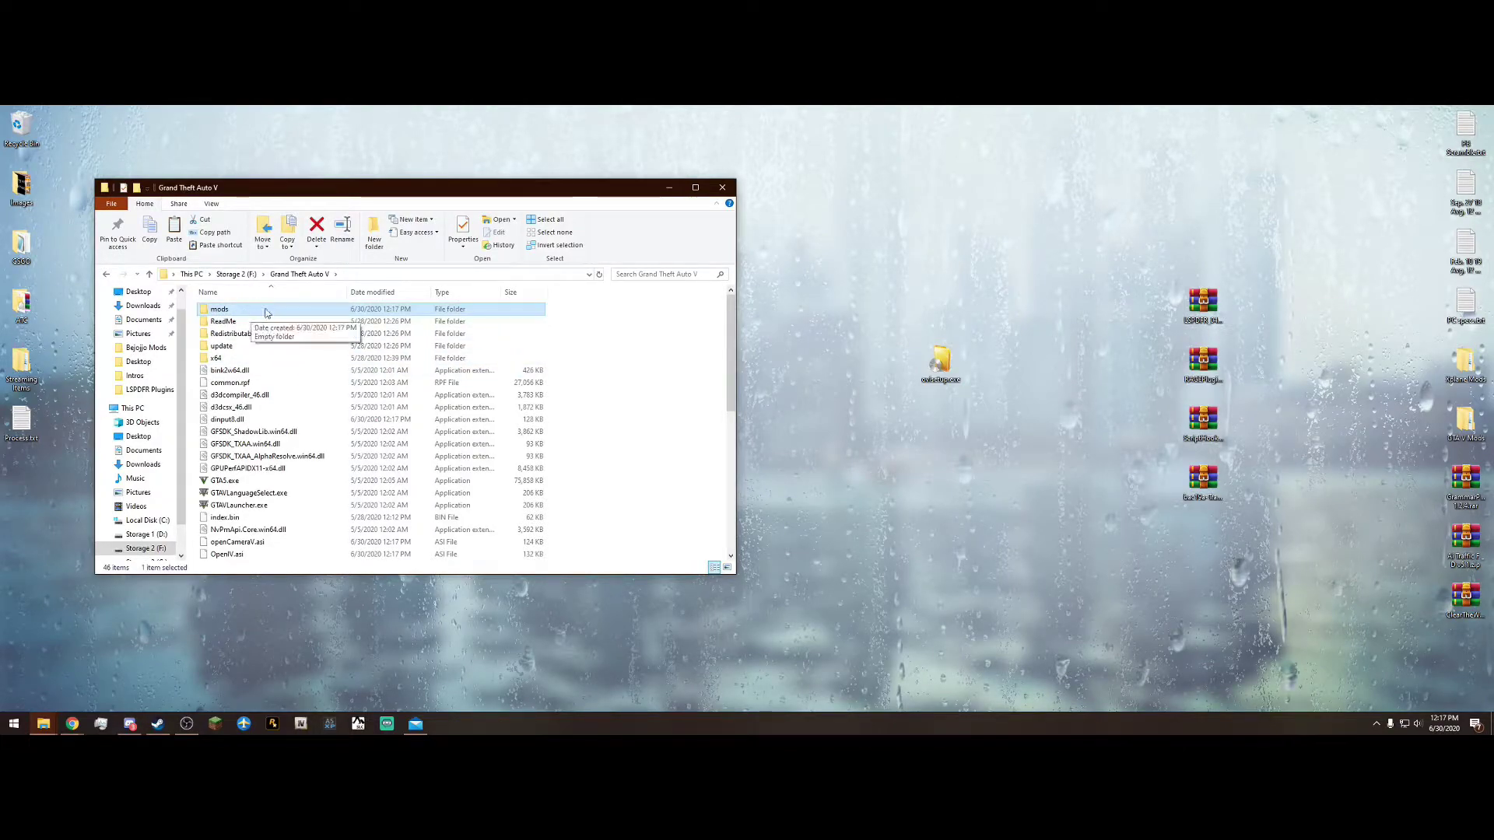
left_click(626, 343)
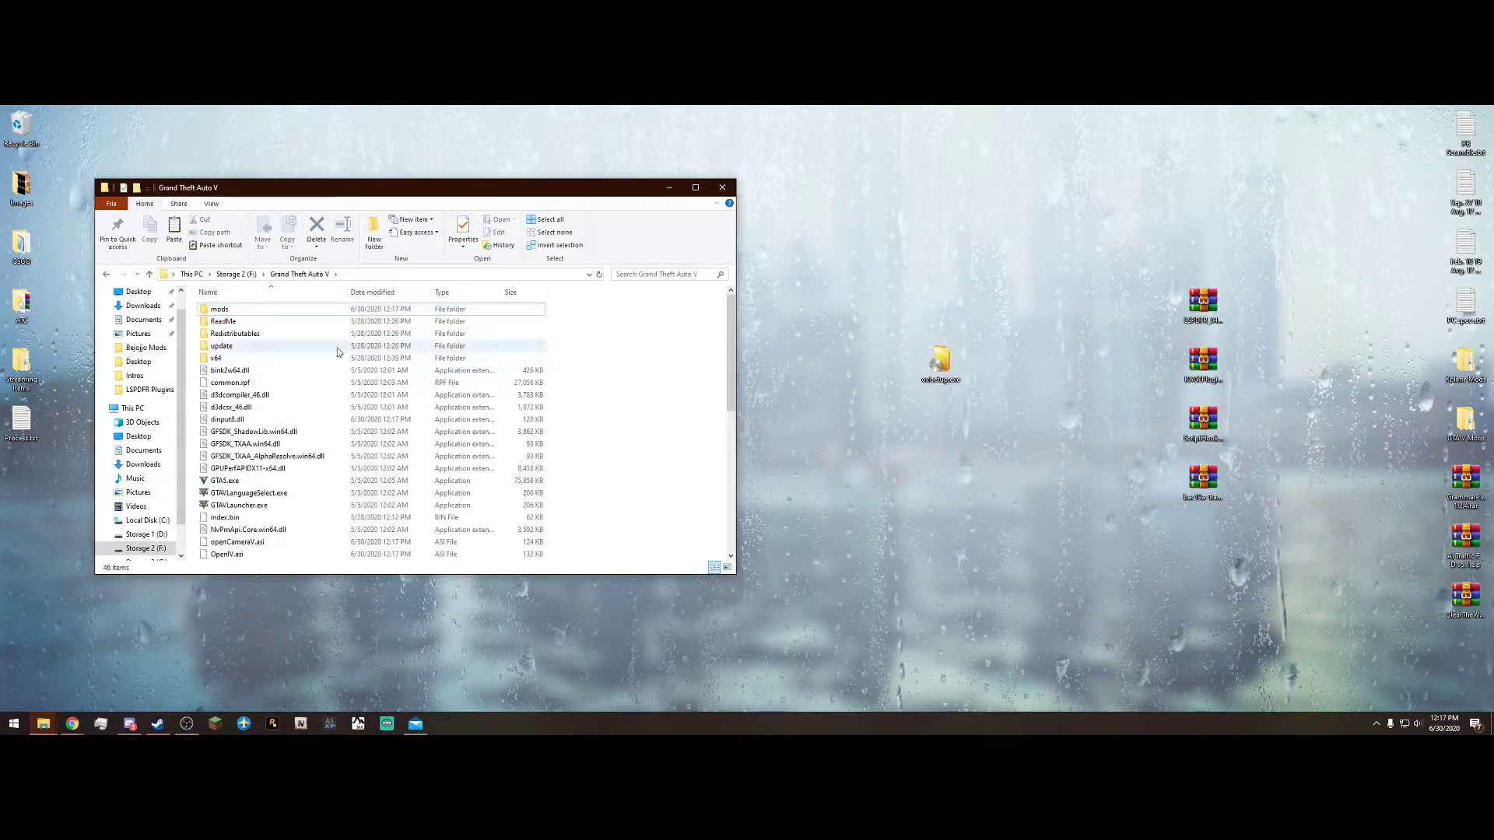
left_click(248, 347)
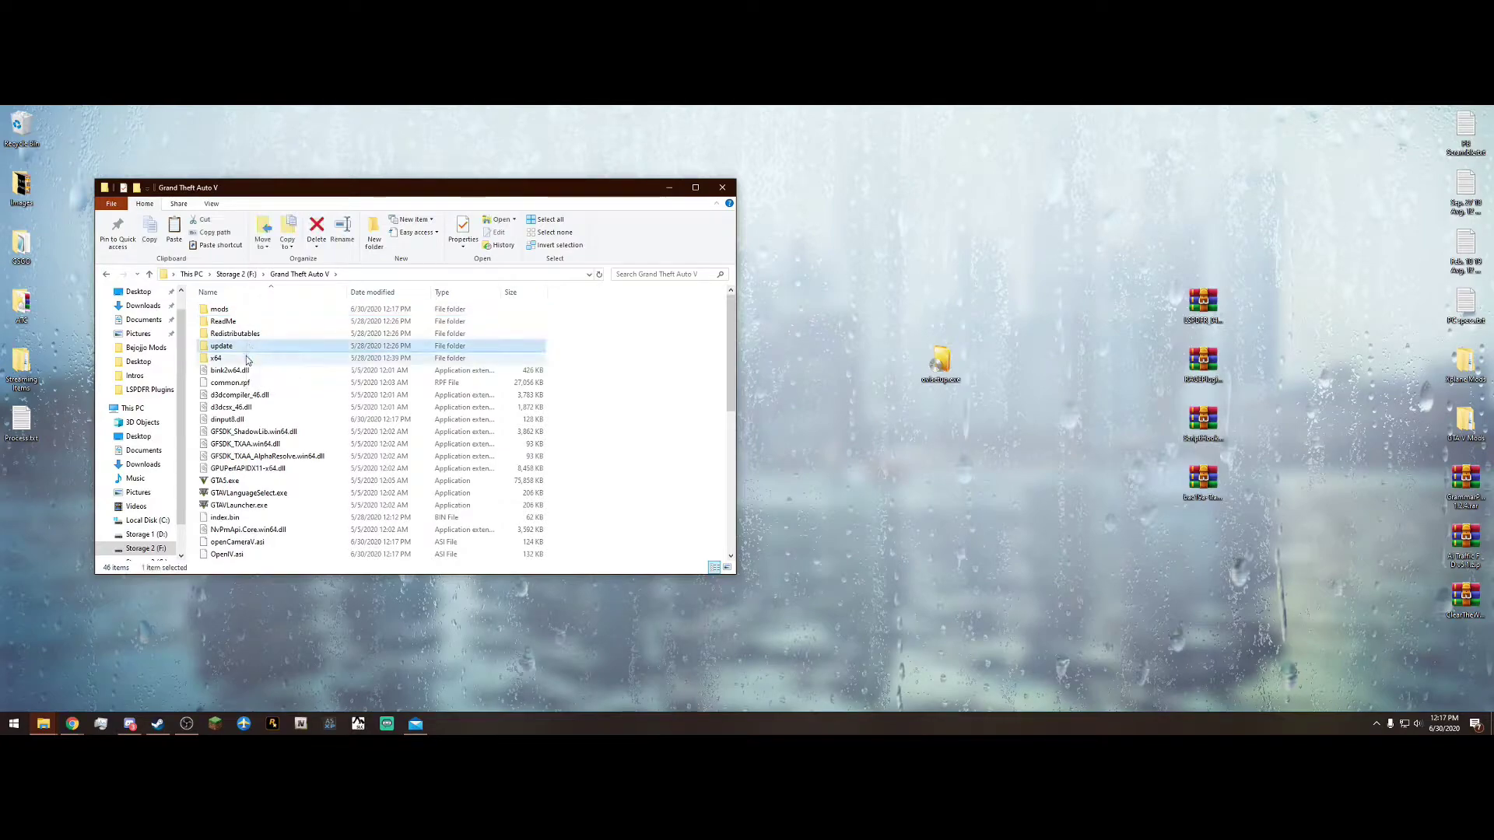
left_click(245, 359, "ctrl")
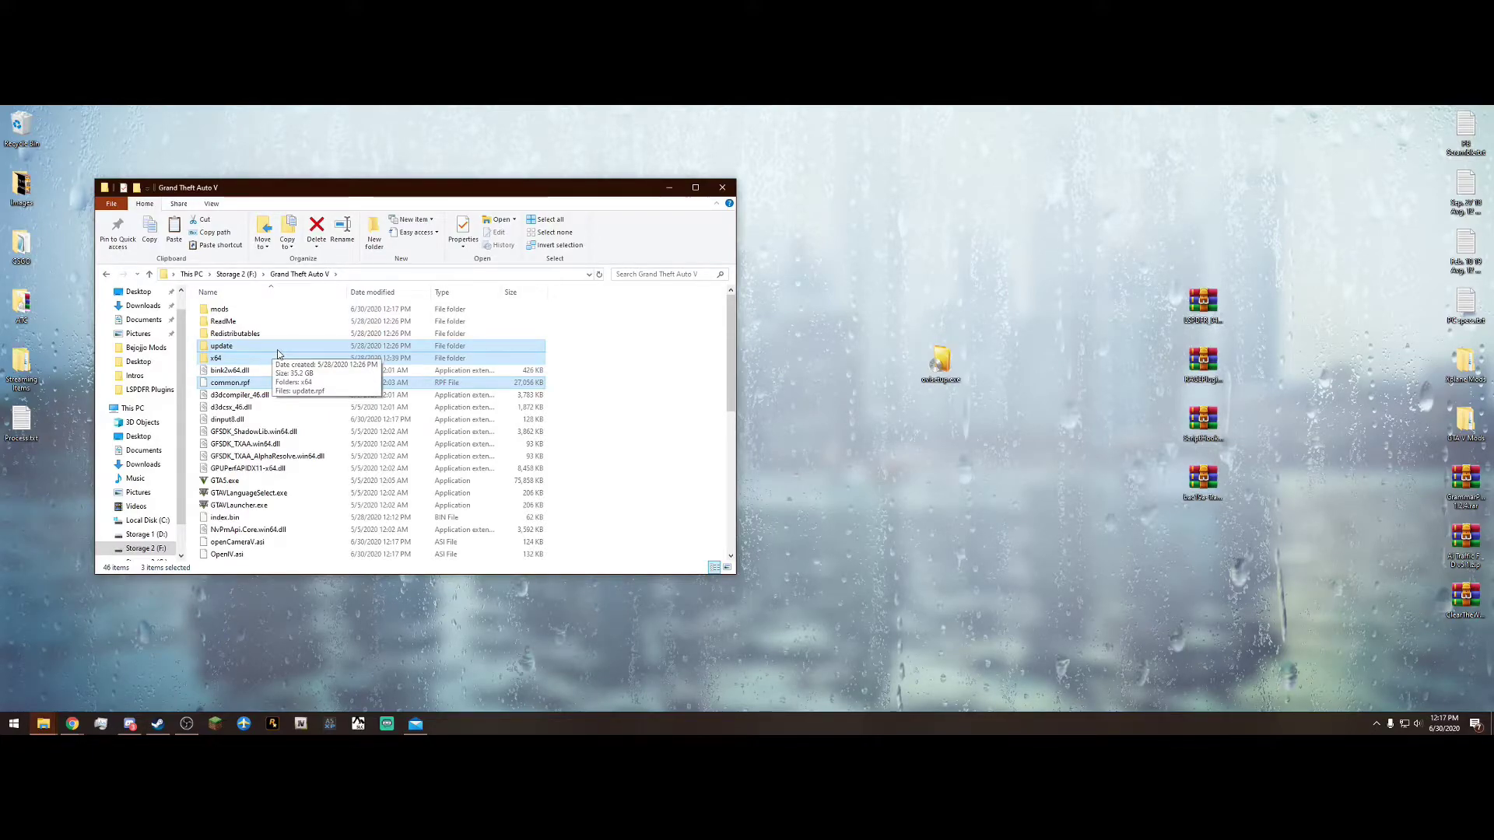
right_click(278, 354)
left_click(352, 498)
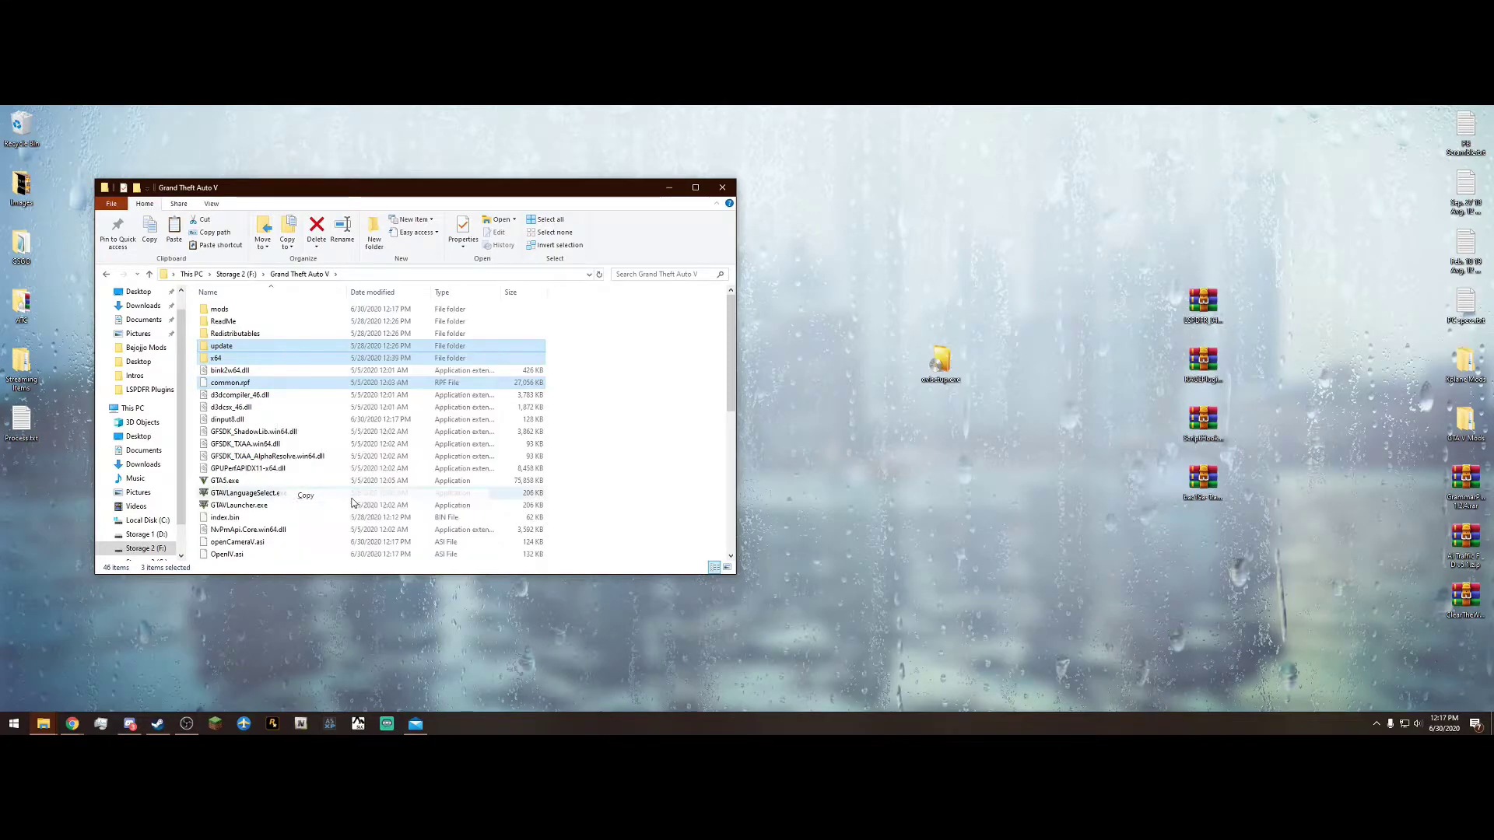
Step: Paste the copied files into the mods folder and return to Grand Theft Auto V
double_click(255, 309)
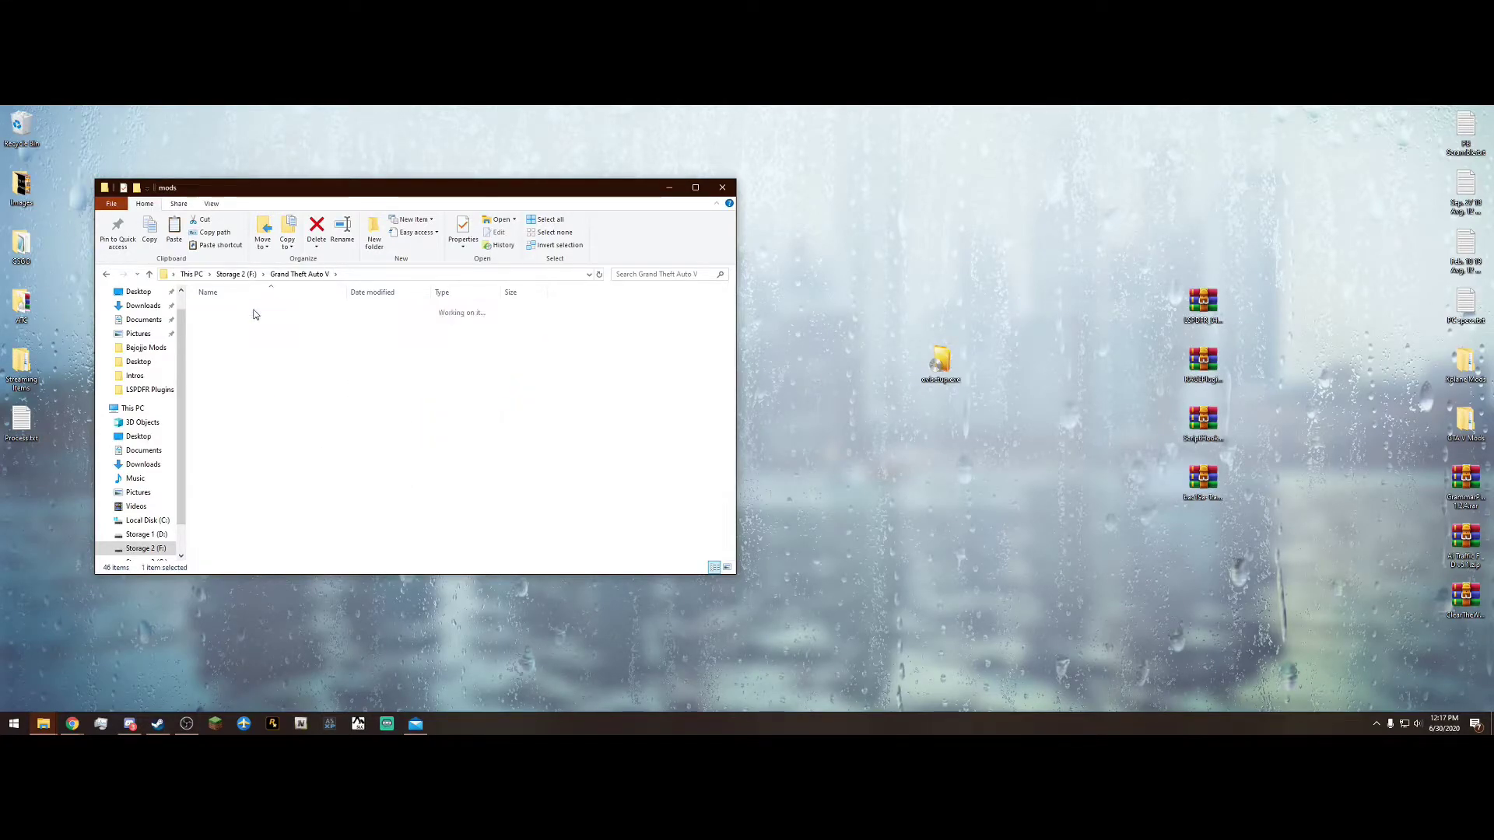
right_click(327, 392)
left_click(420, 467)
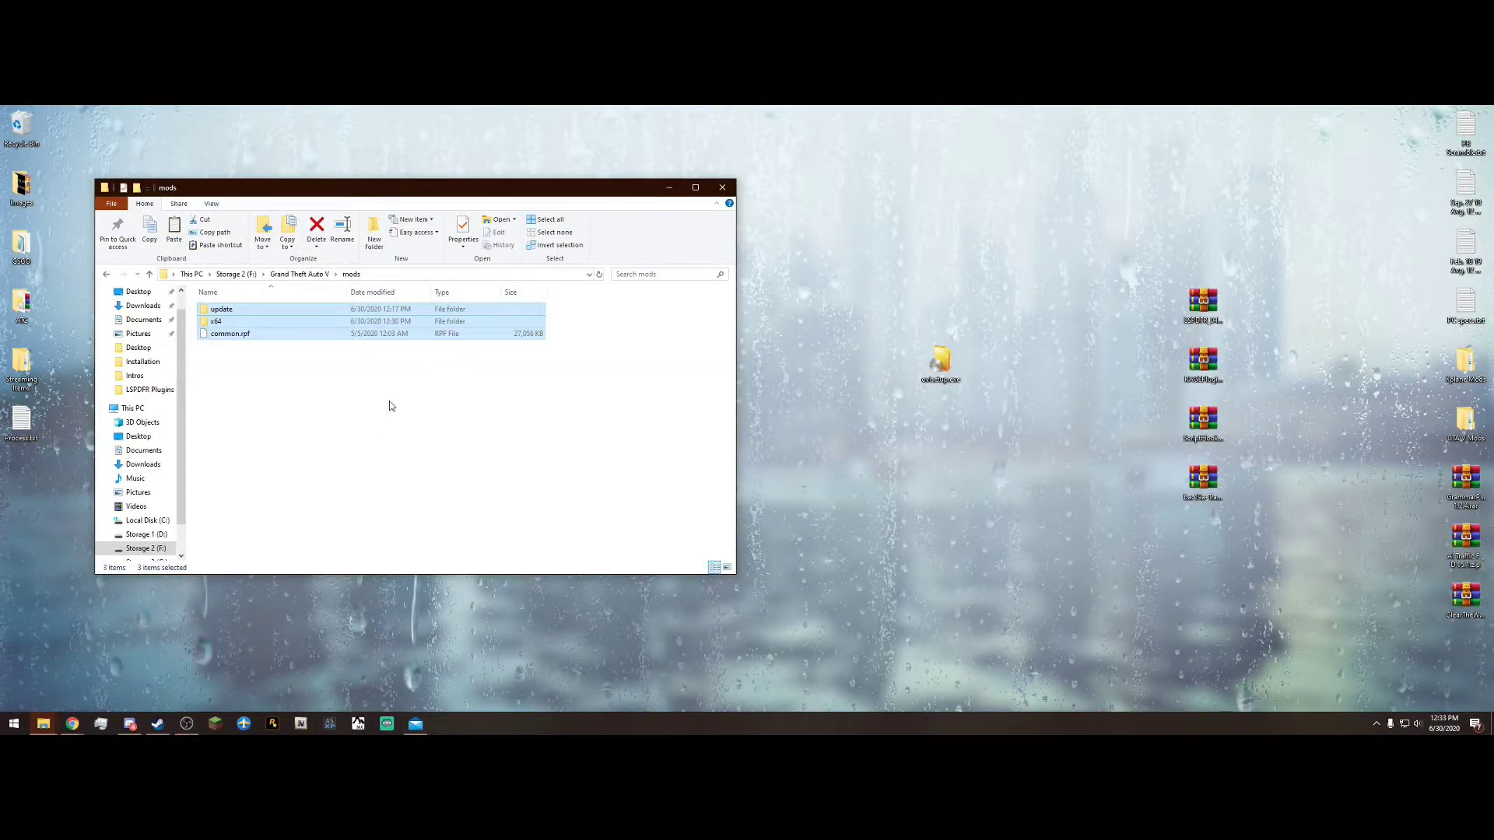
left_click(387, 393)
left_click(300, 274)
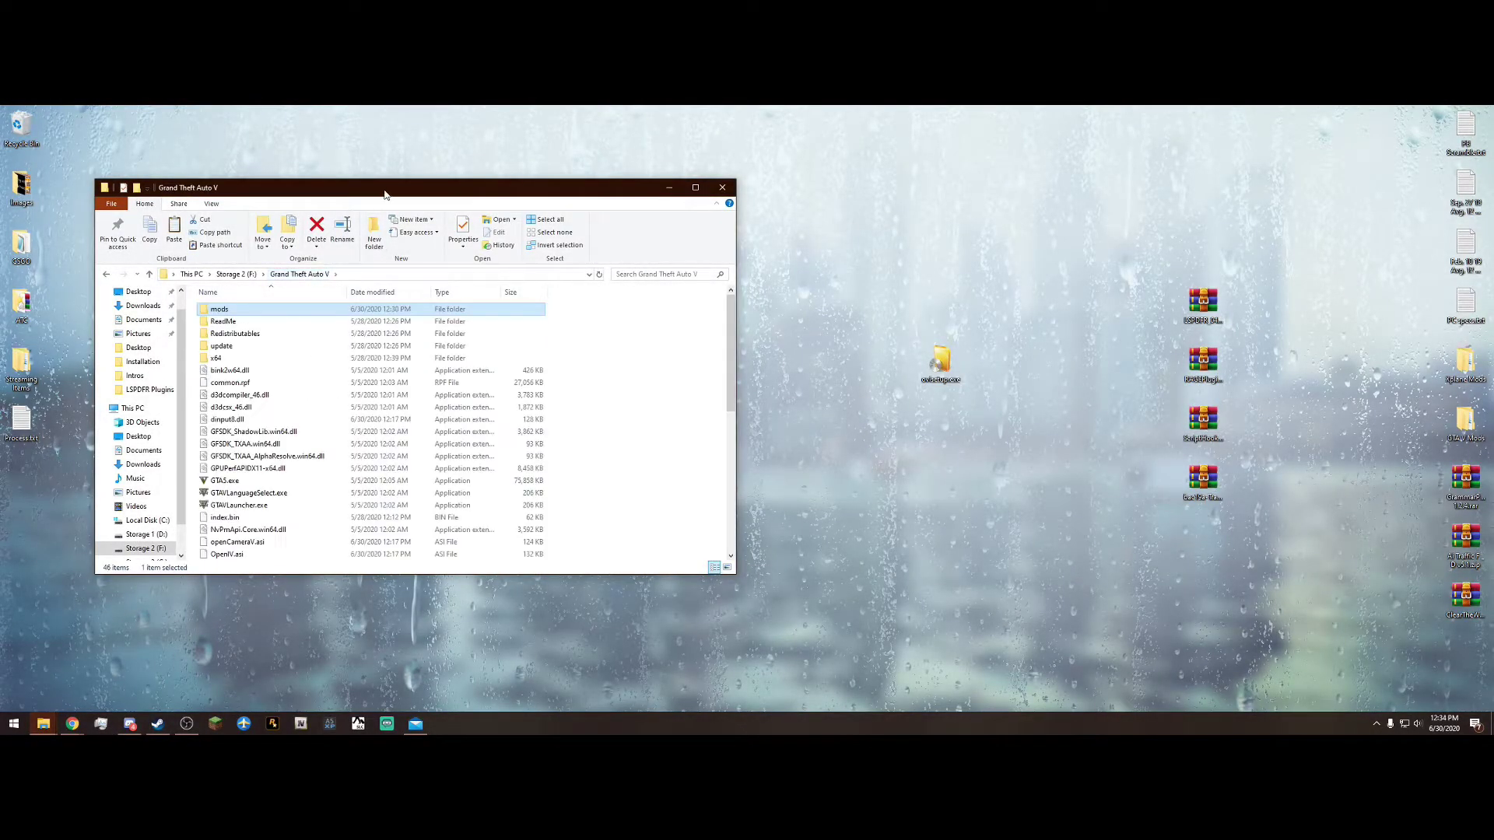
left_click_drag(385, 194, 360, 179)
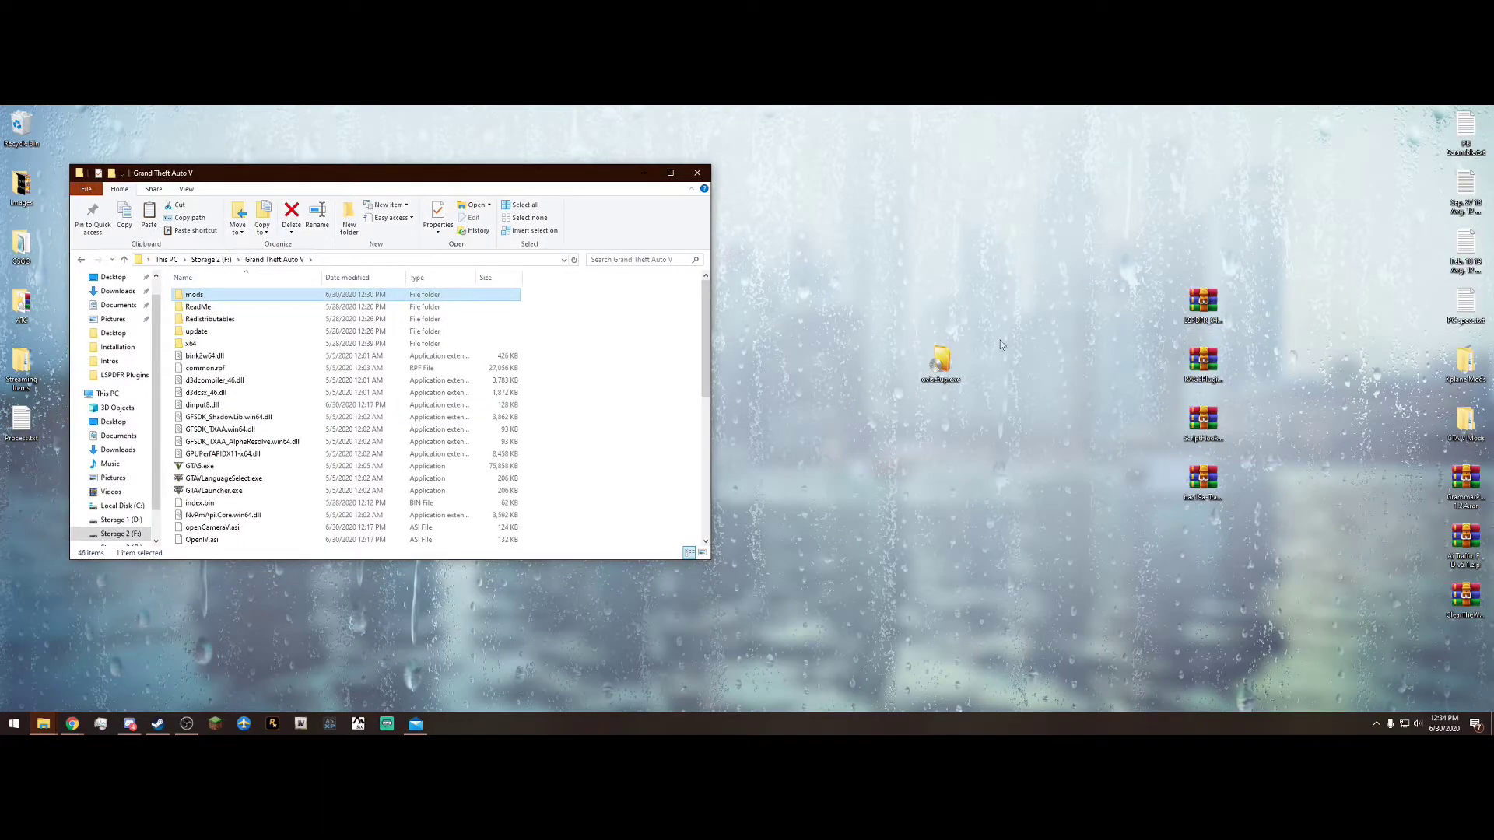
Step: Extract all of LSPDFR_047_Manual_Install.zip, including lspdfr and plugins, into the Grand Theft Auto V folder
double_click(1200, 302)
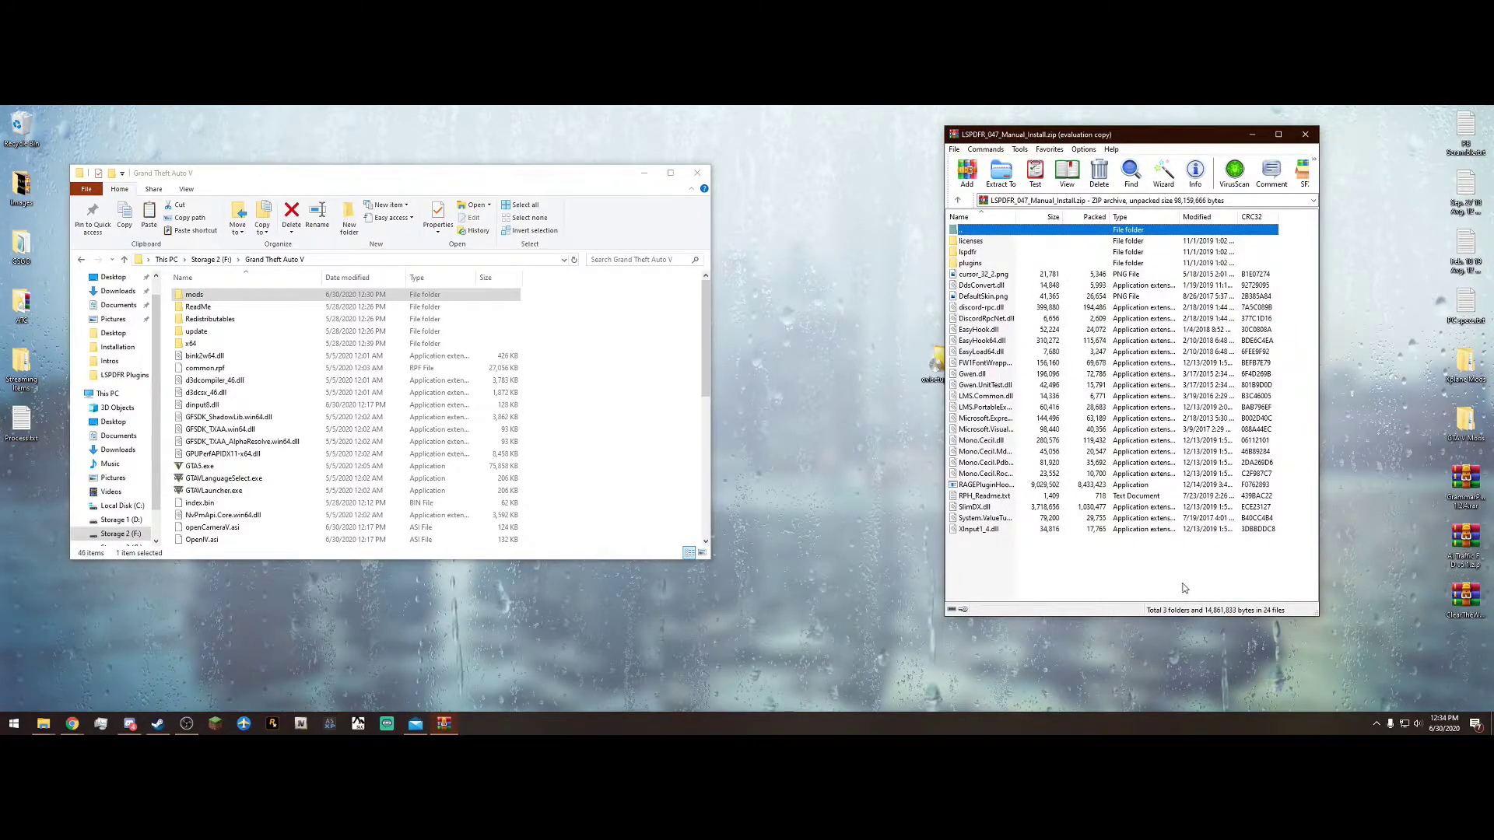
left_click_drag(1183, 588, 994, 255)
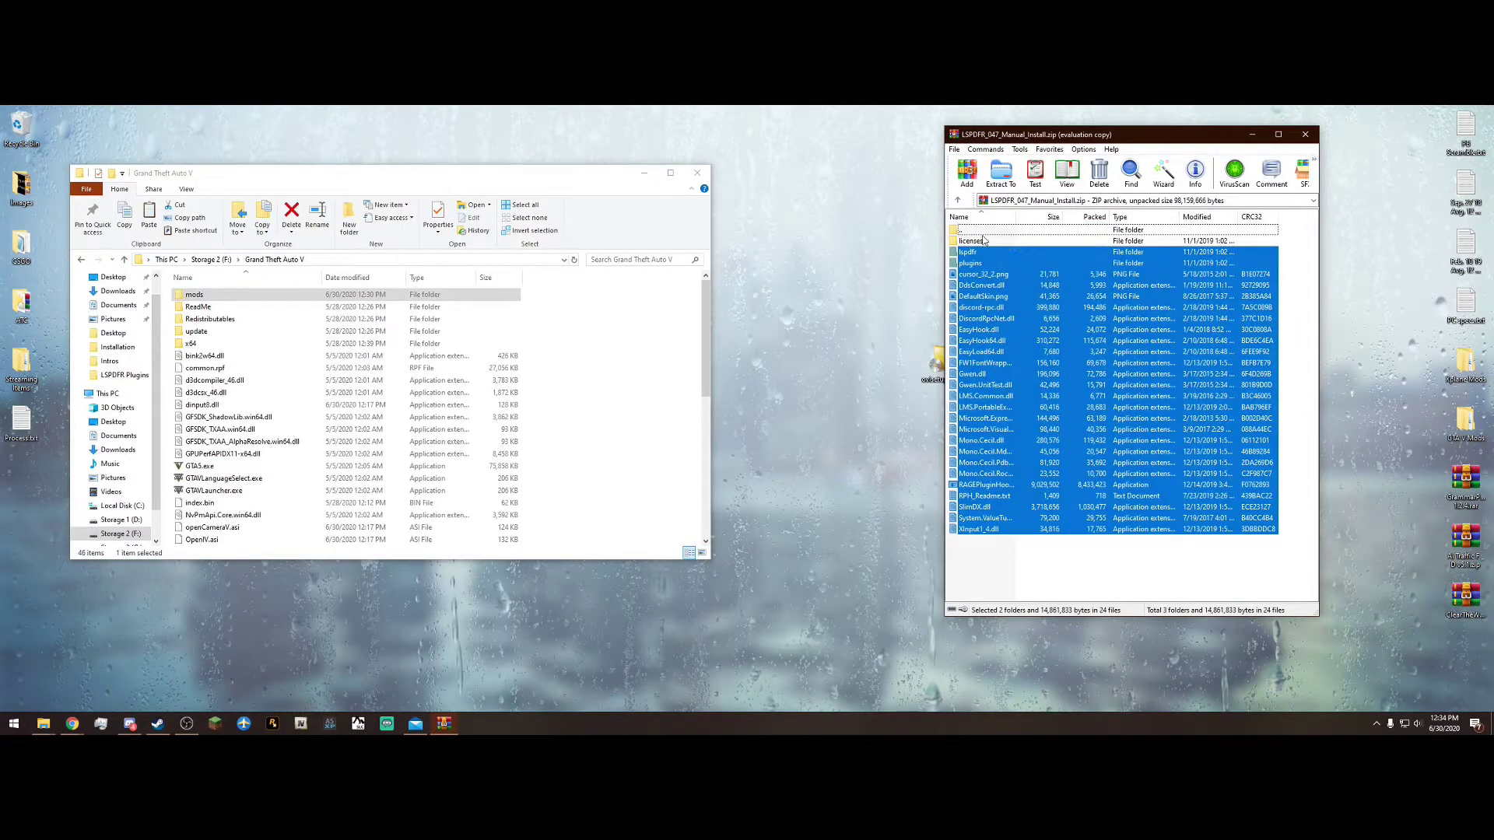
left_click_drag(1007, 387, 844, 367)
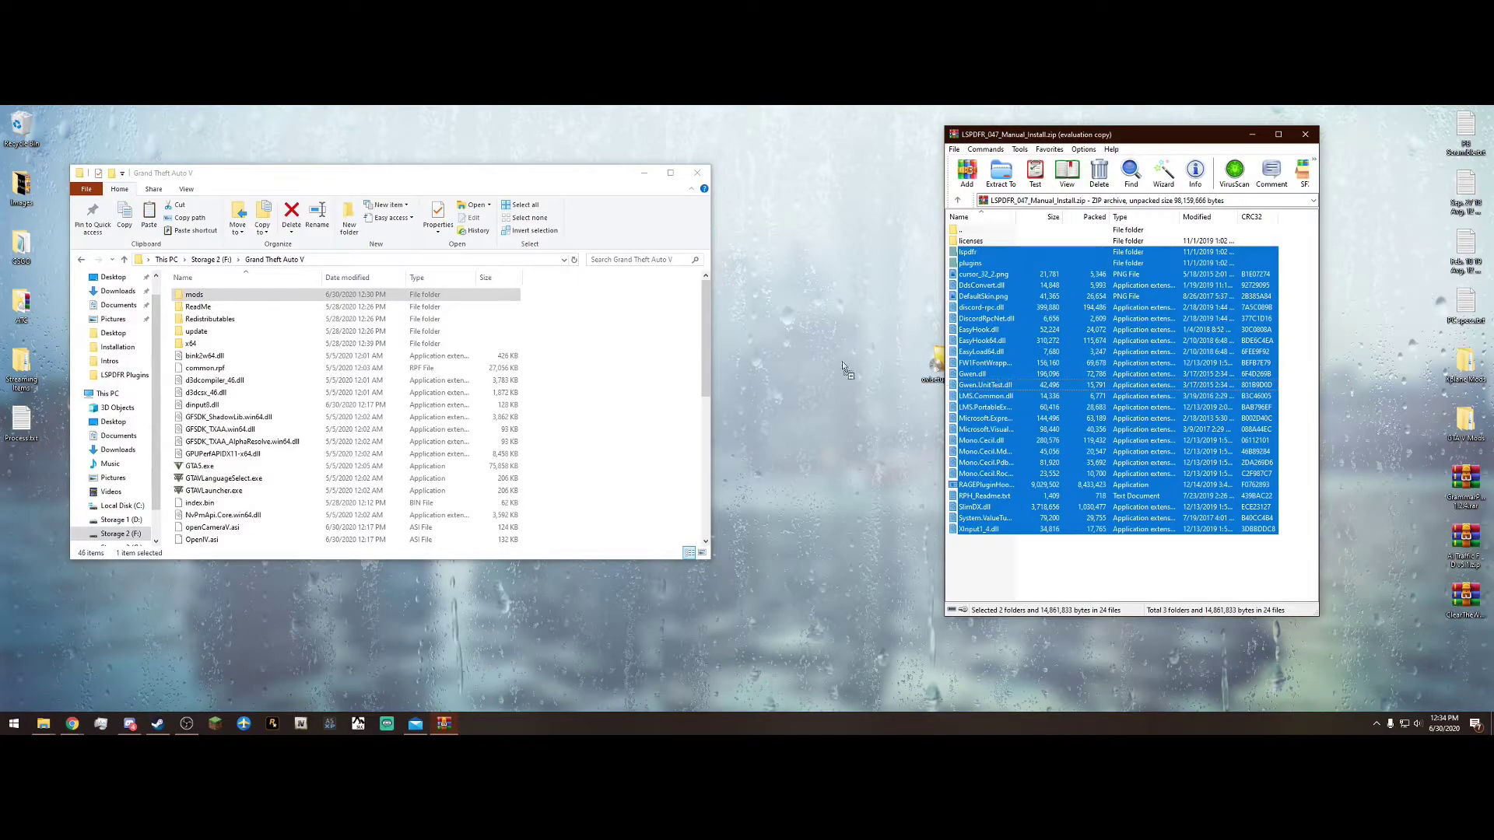
left_click_drag(629, 350, 629, 351)
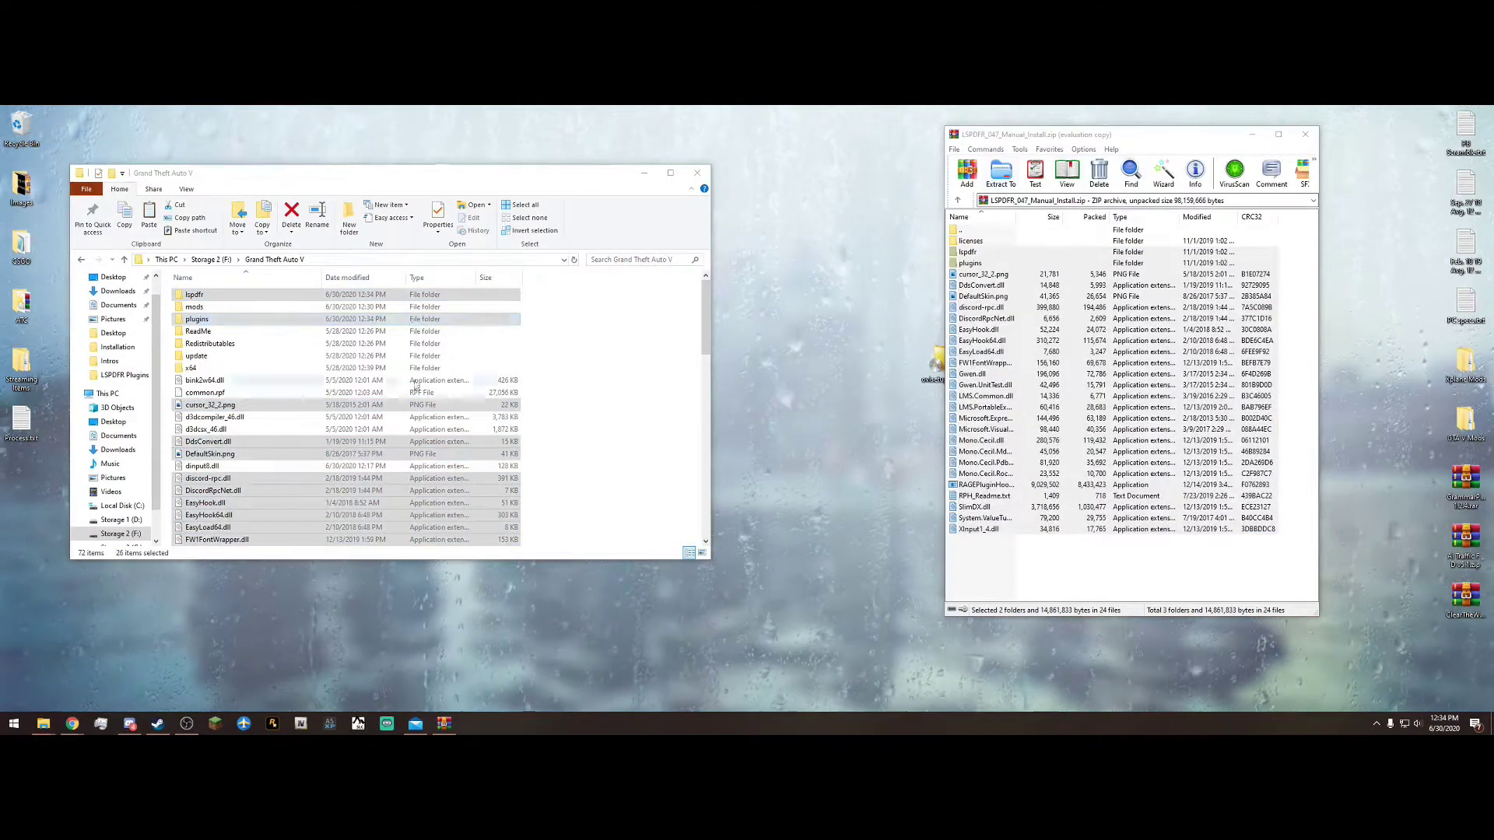
scroll(411, 360, "down", 3)
scroll(411, 360, "up", 3)
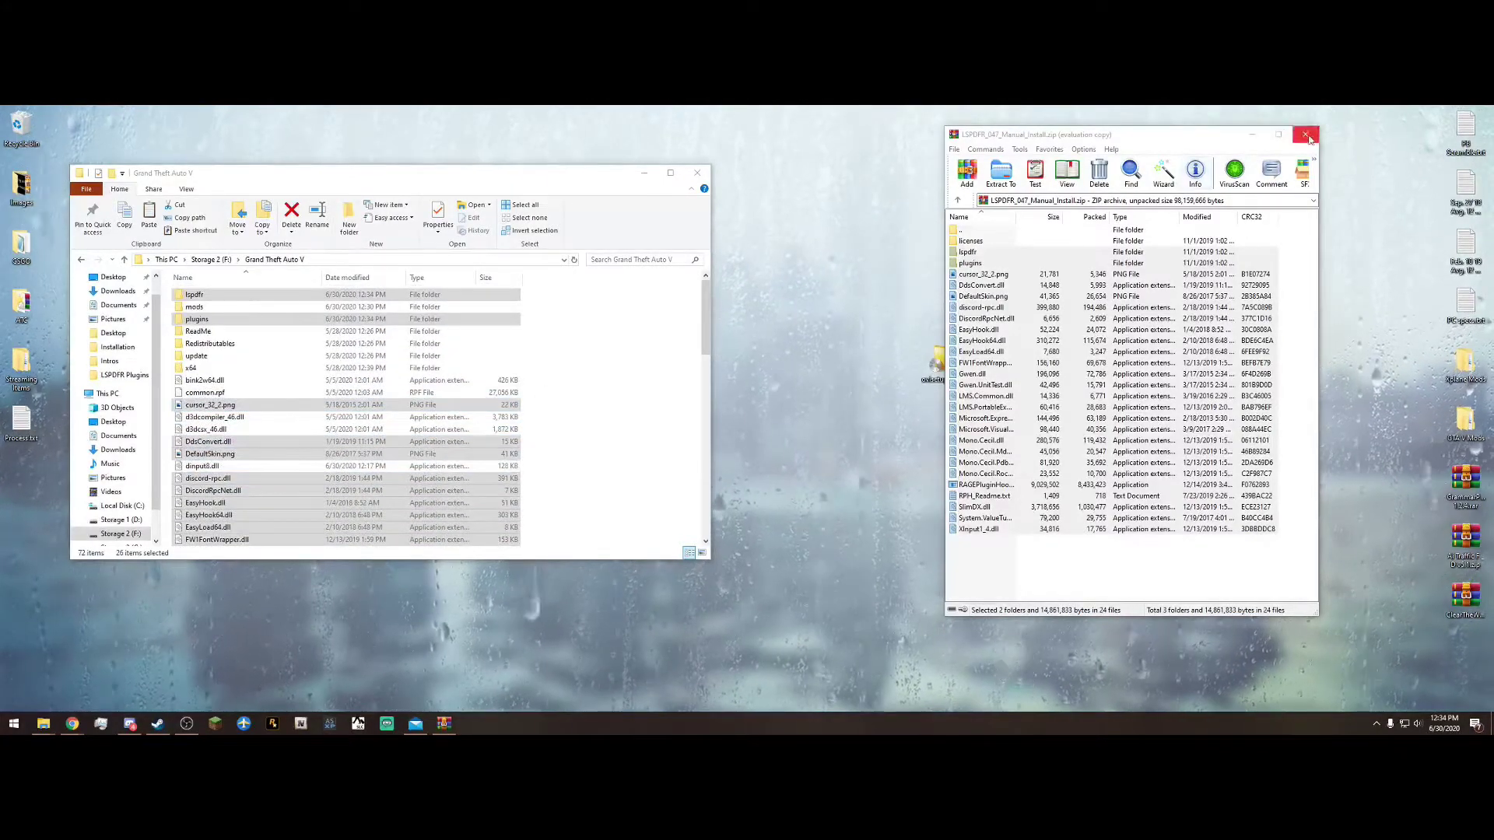
left_click(1306, 137)
Step: Extract RAGEPluginHook's Plugins folder and files, excluding Licenses and SDK, into Grand Theft Auto V, replacing duplicates
double_click(1180, 353)
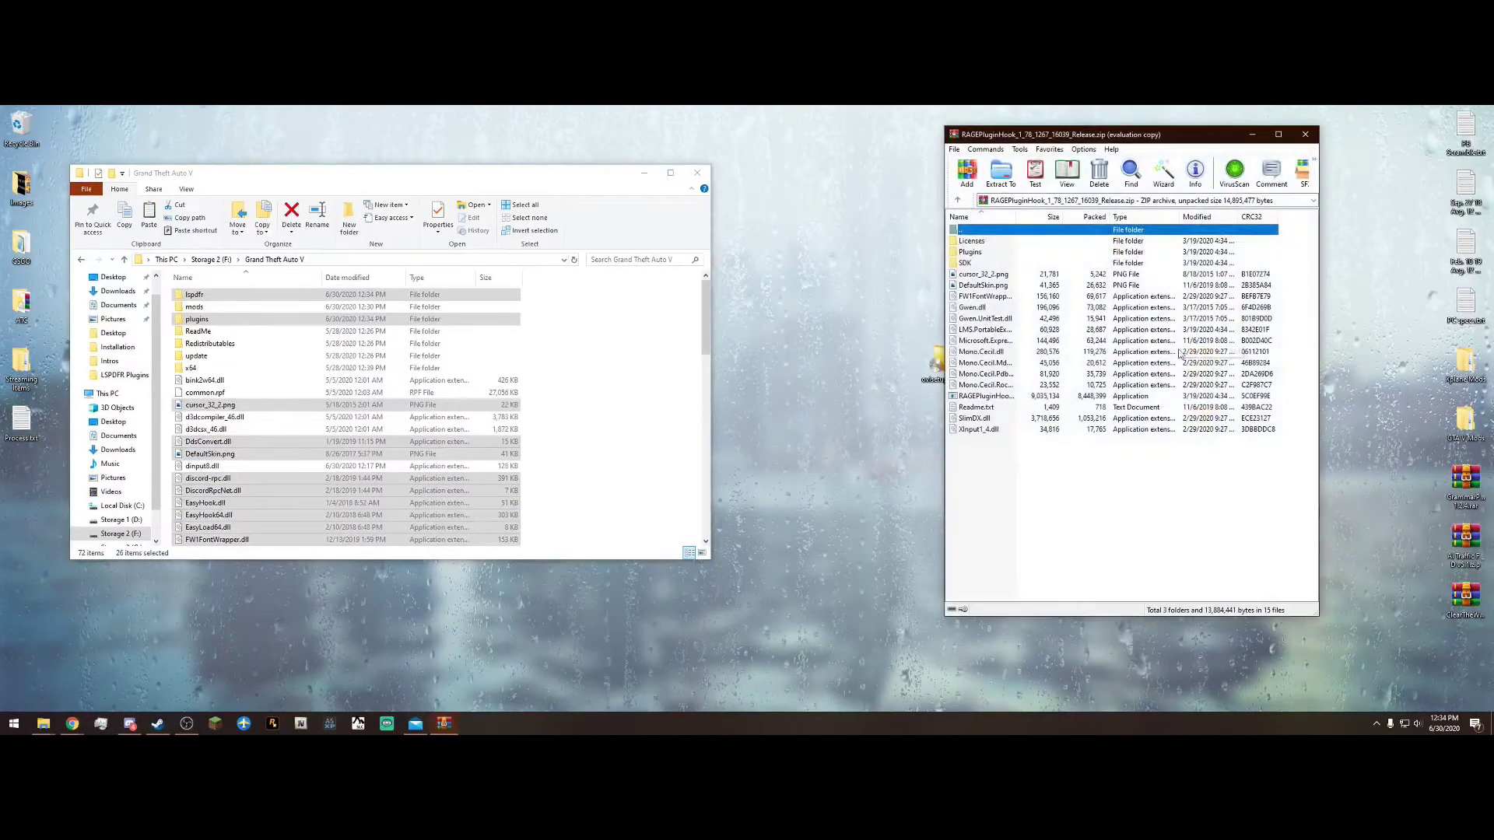
left_click_drag(1104, 504, 1034, 264)
left_click_drag(1114, 473, 1001, 248)
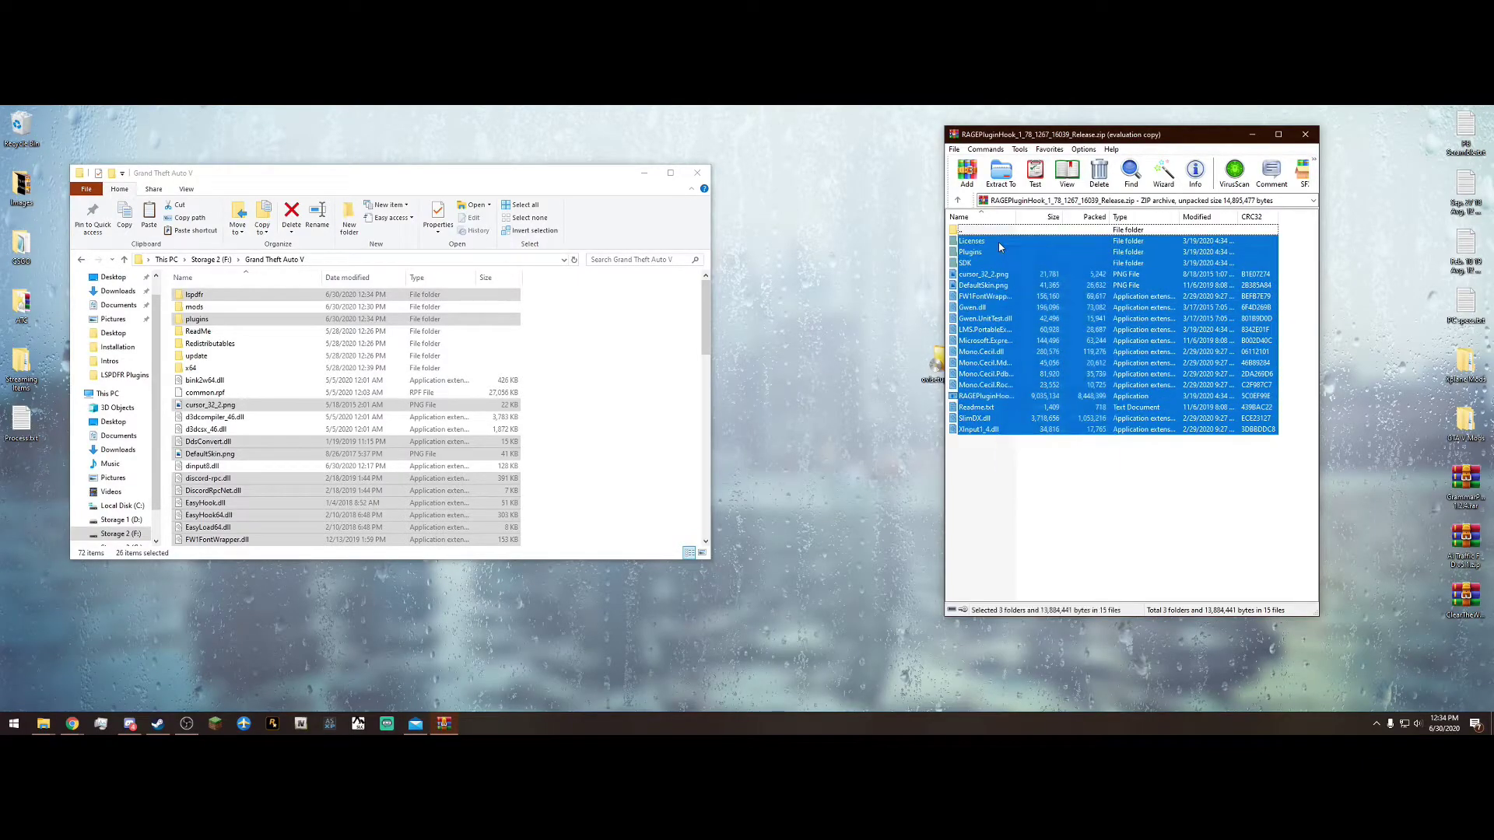
left_click(996, 244, "ctrl")
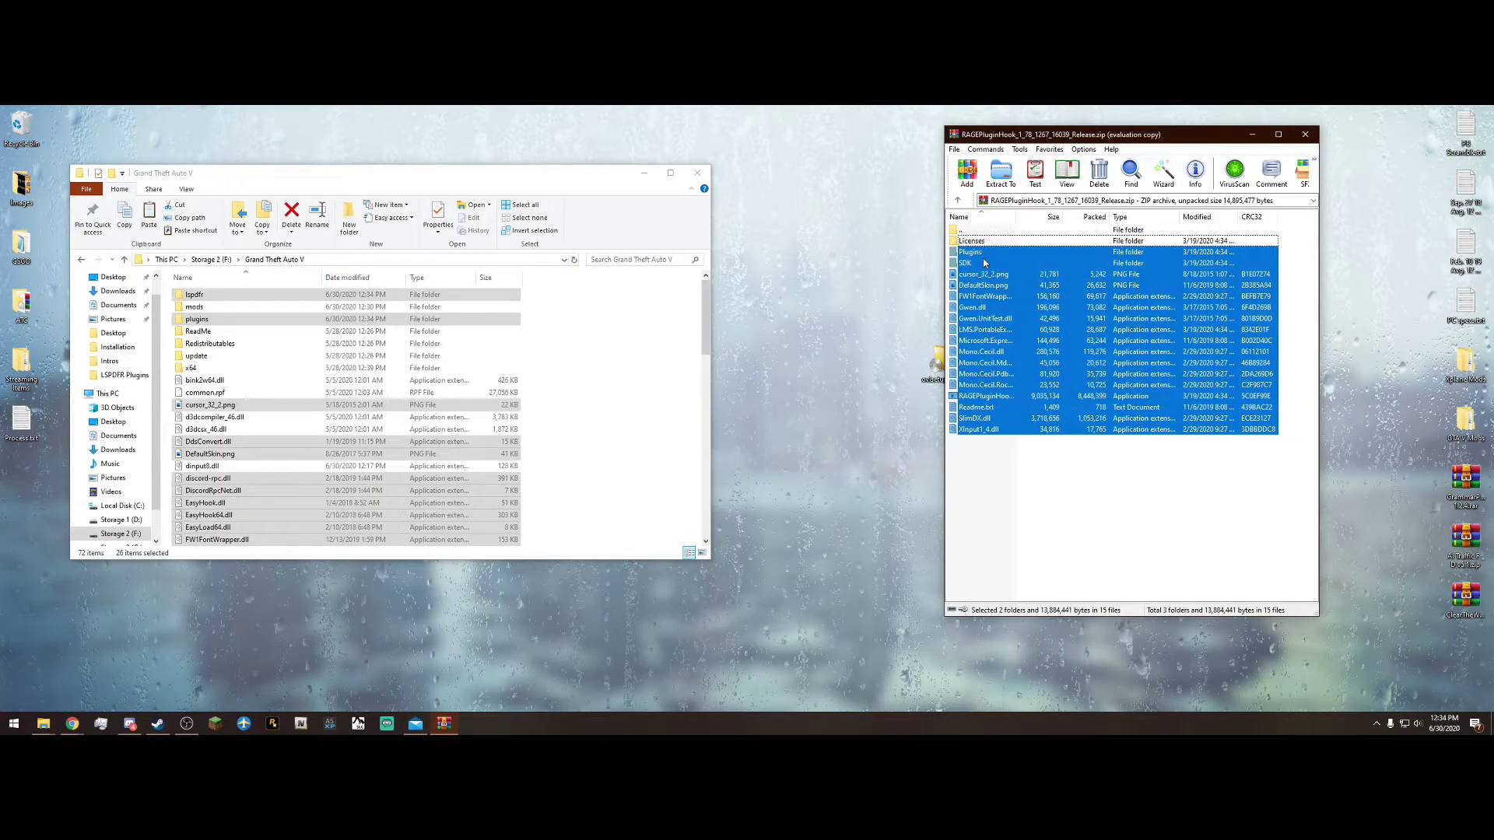
left_click(984, 263, "ctrl")
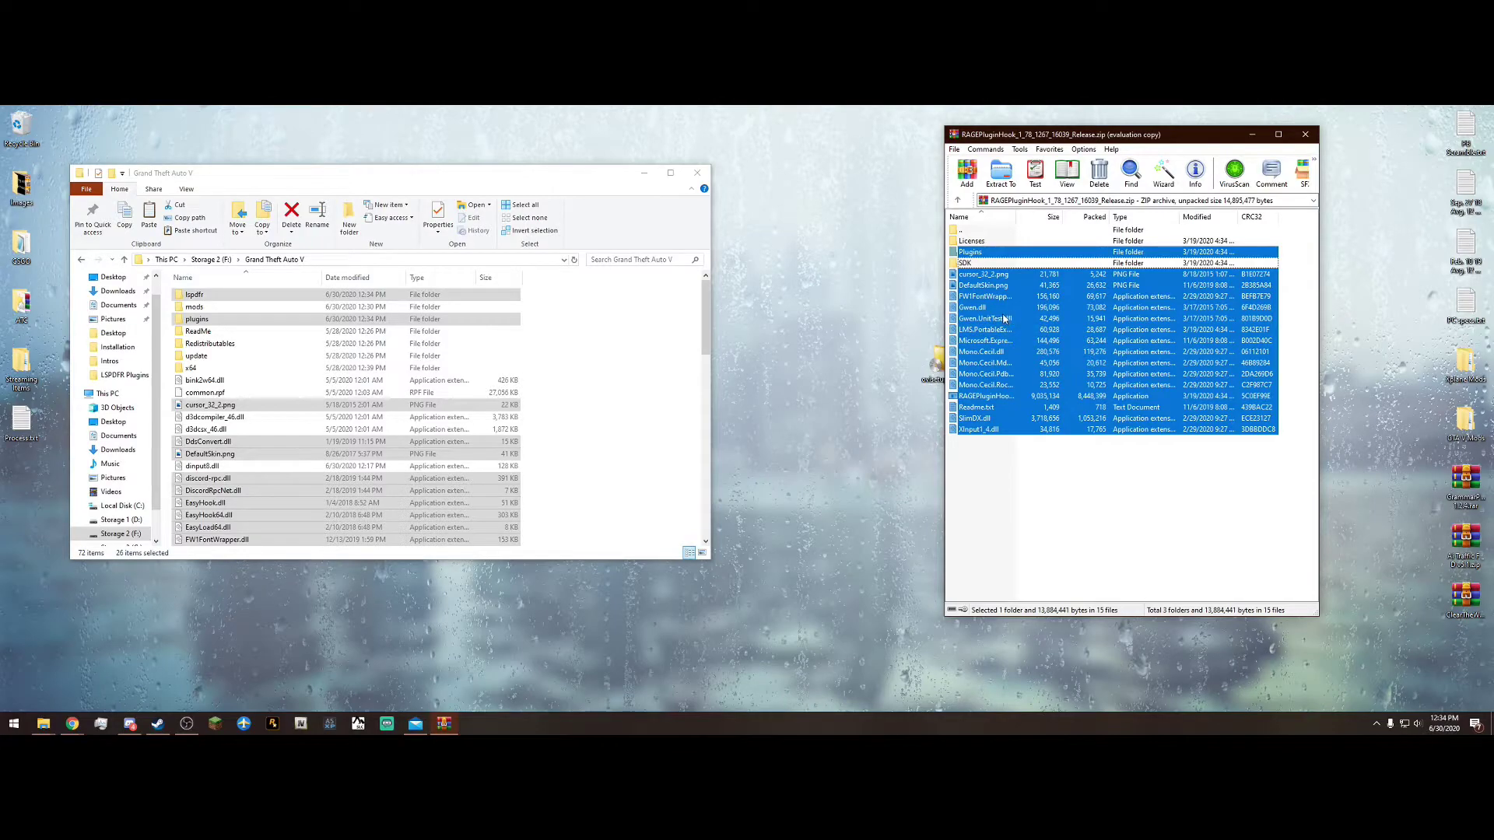
left_click_drag(988, 330, 627, 335)
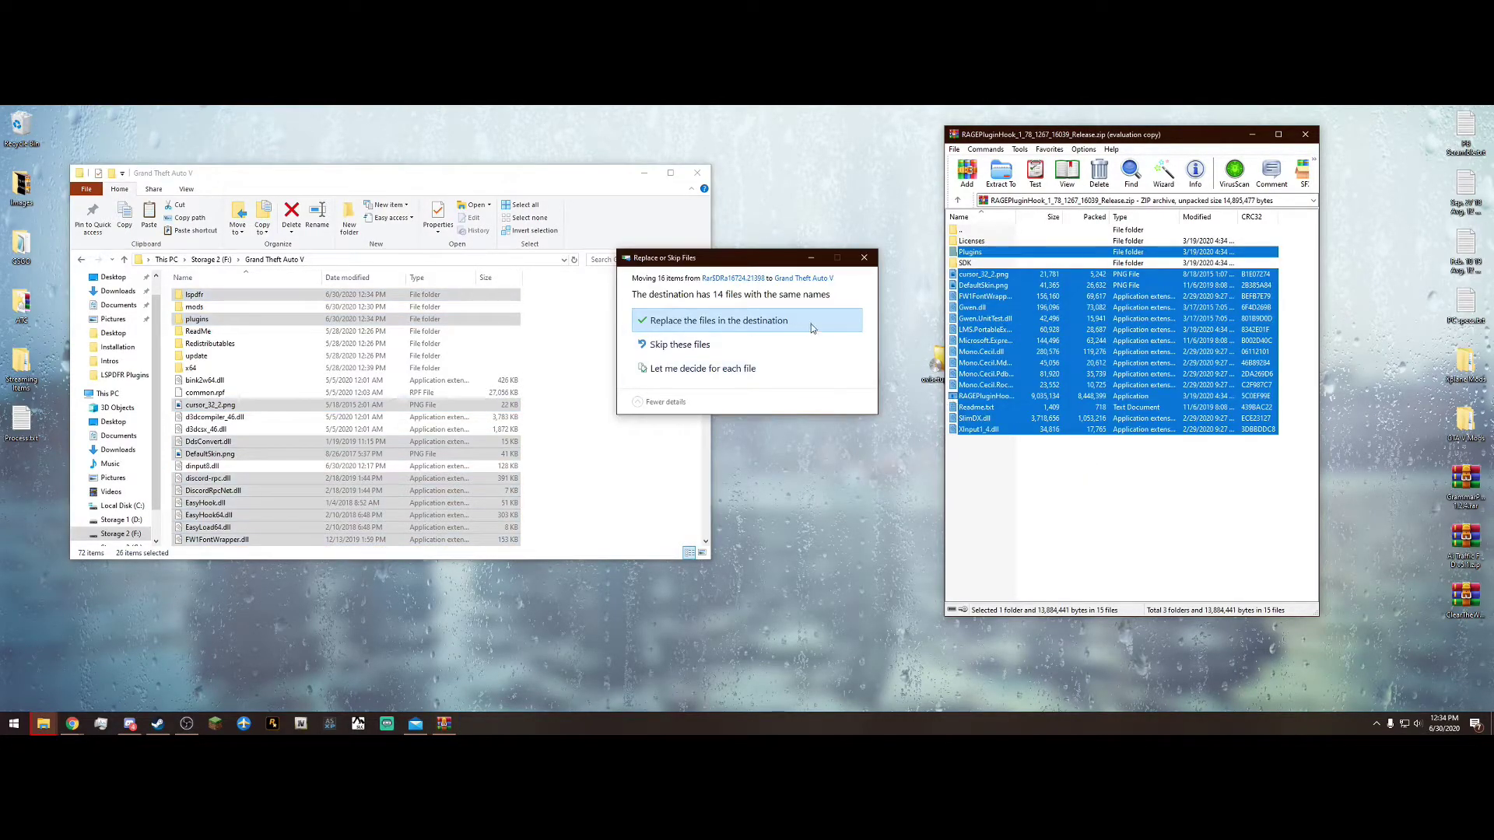
left_click(753, 321)
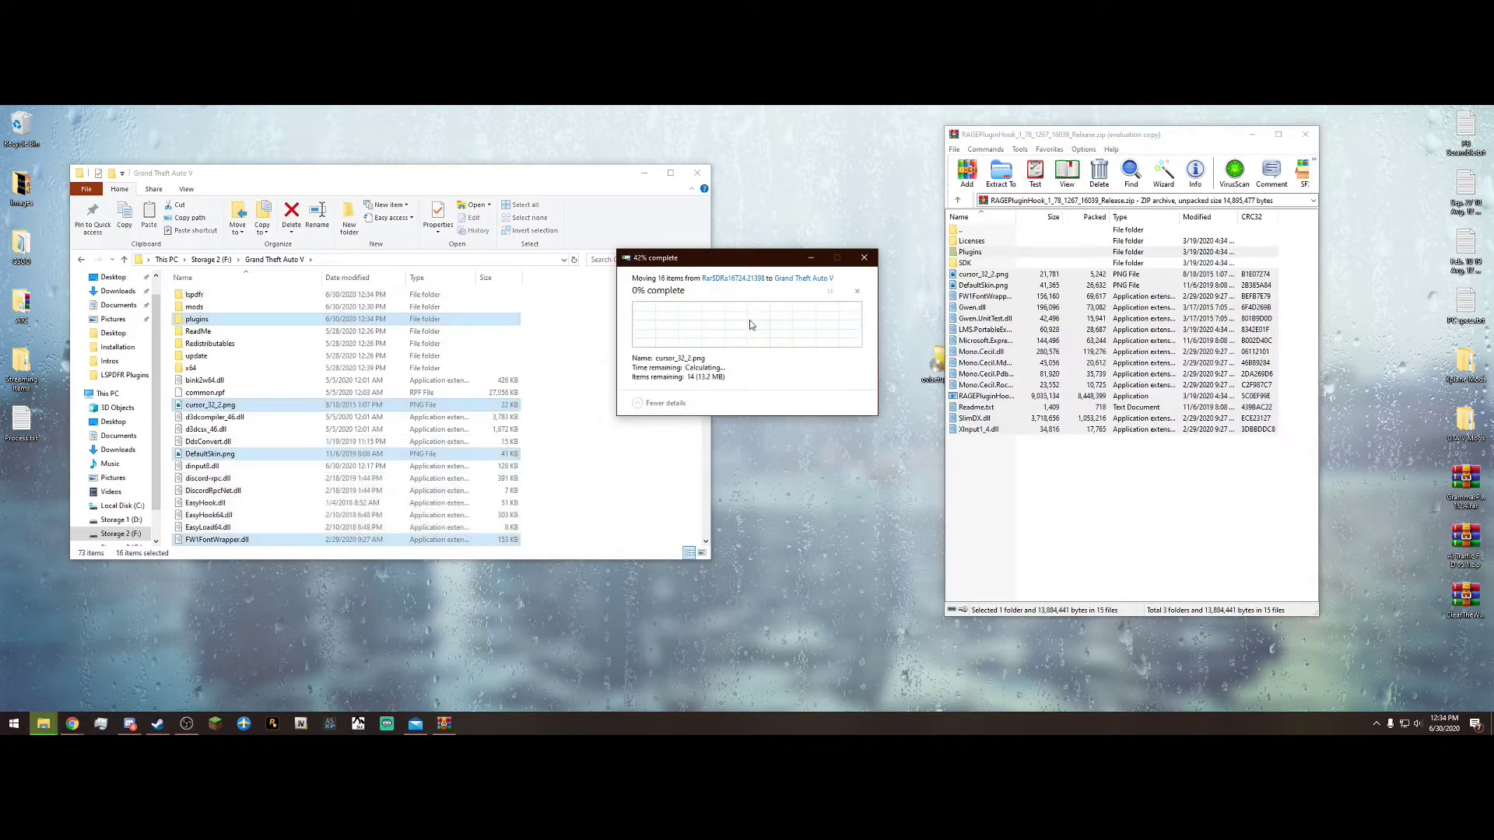
left_click(1305, 133)
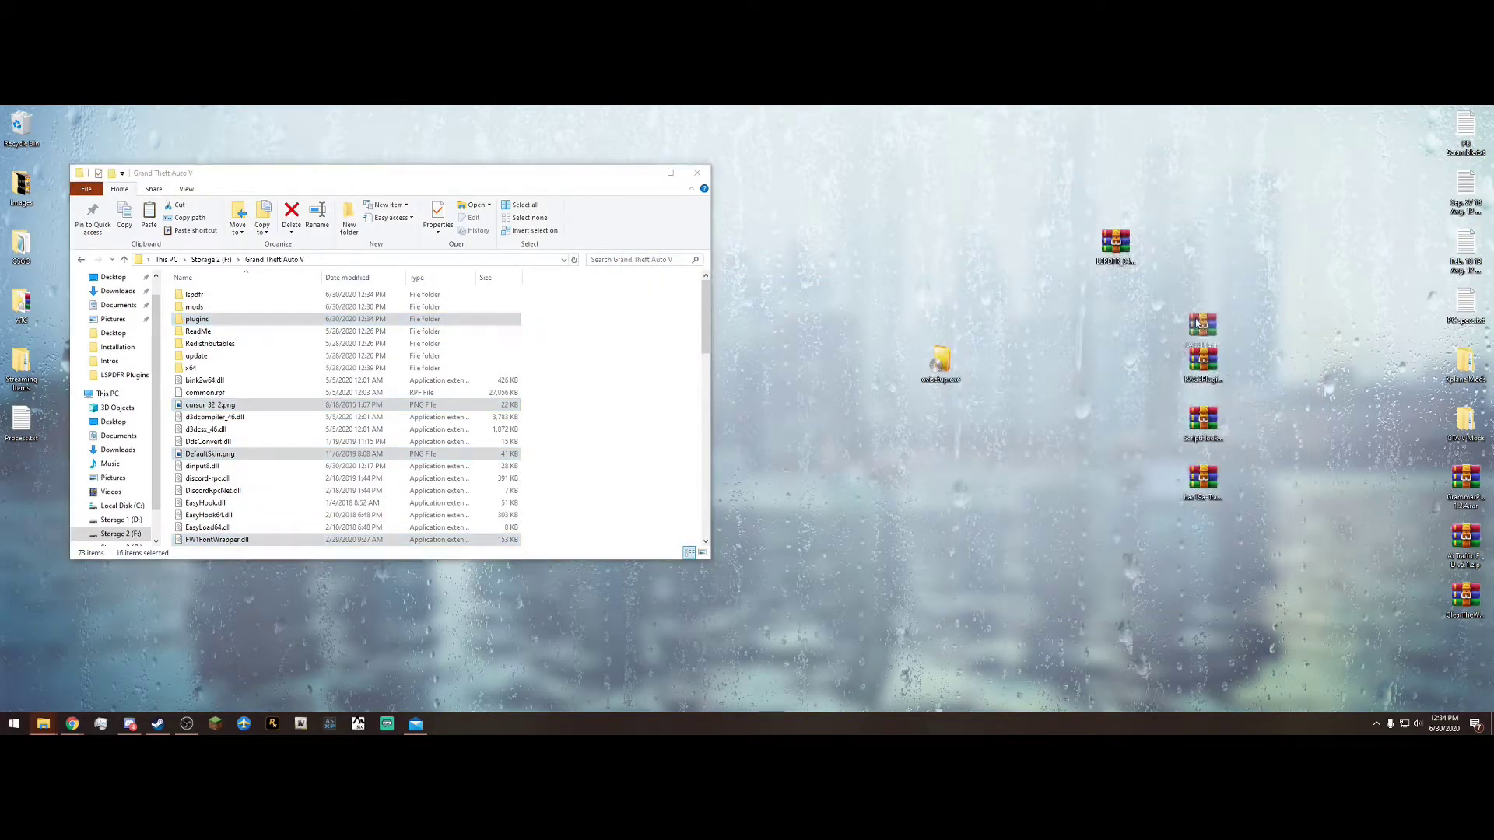
left_click_drag(1202, 353, 1214, 432)
Step: Copy dinput8.dll and ScriptHookV.dll from the ScriptHookV bin folder into Grand Theft Auto V, replacing dinput8.dll
double_click(1213, 432)
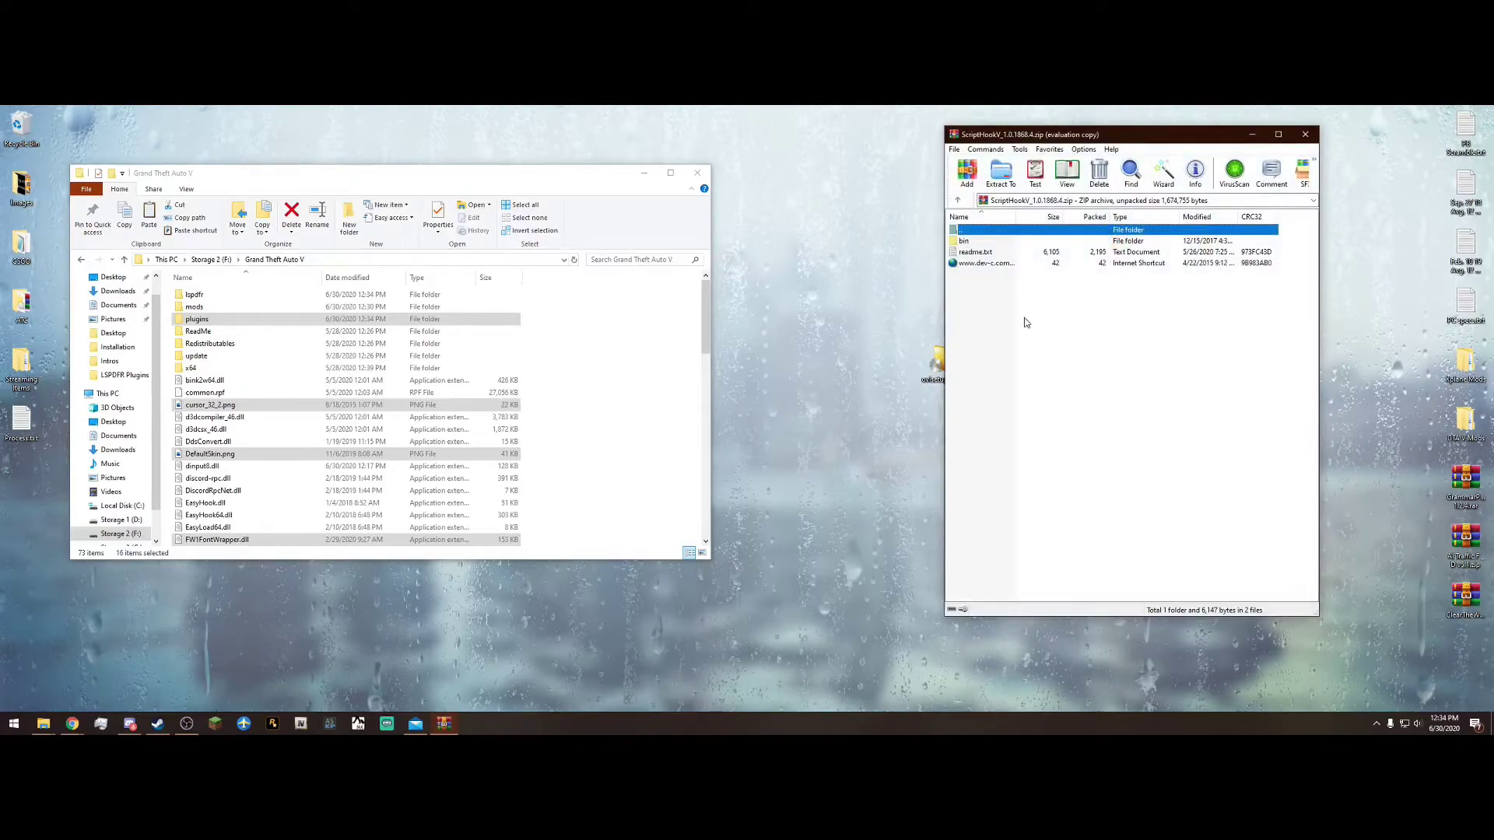
key("Escape")
double_click(988, 242)
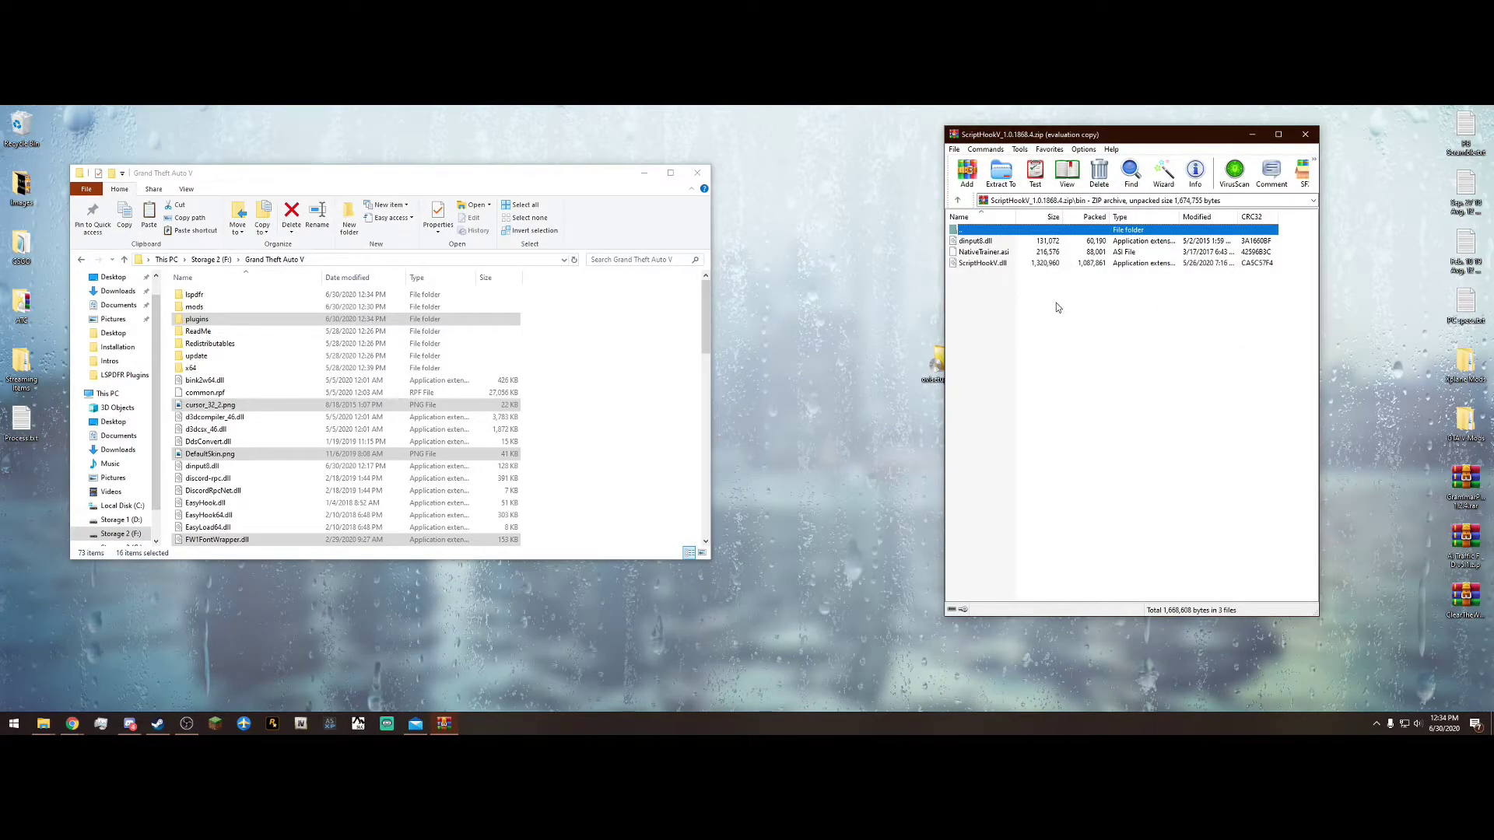
left_click_drag(1272, 289, 983, 268)
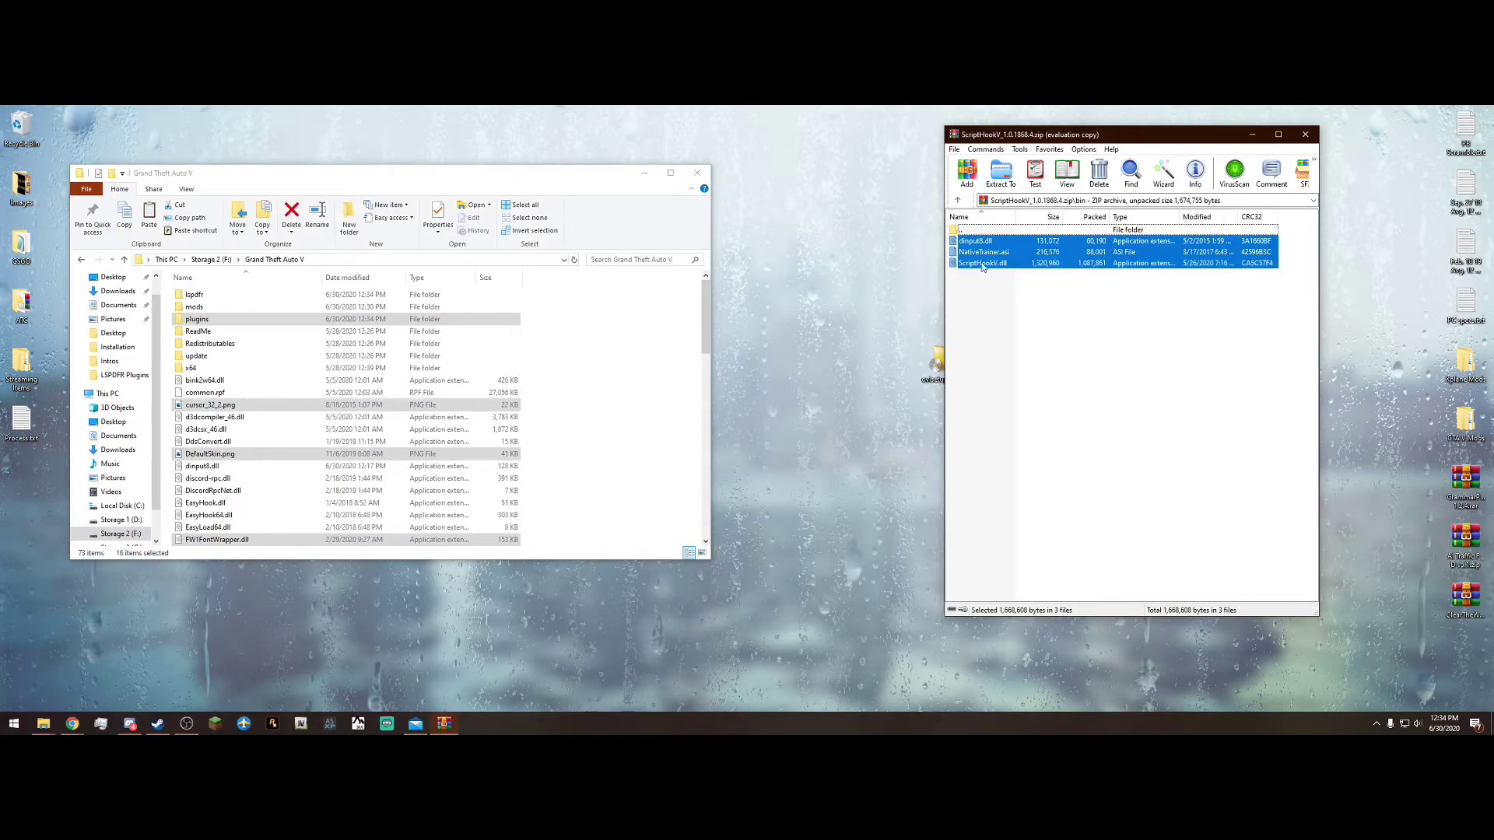
left_click(982, 253, "ctrl")
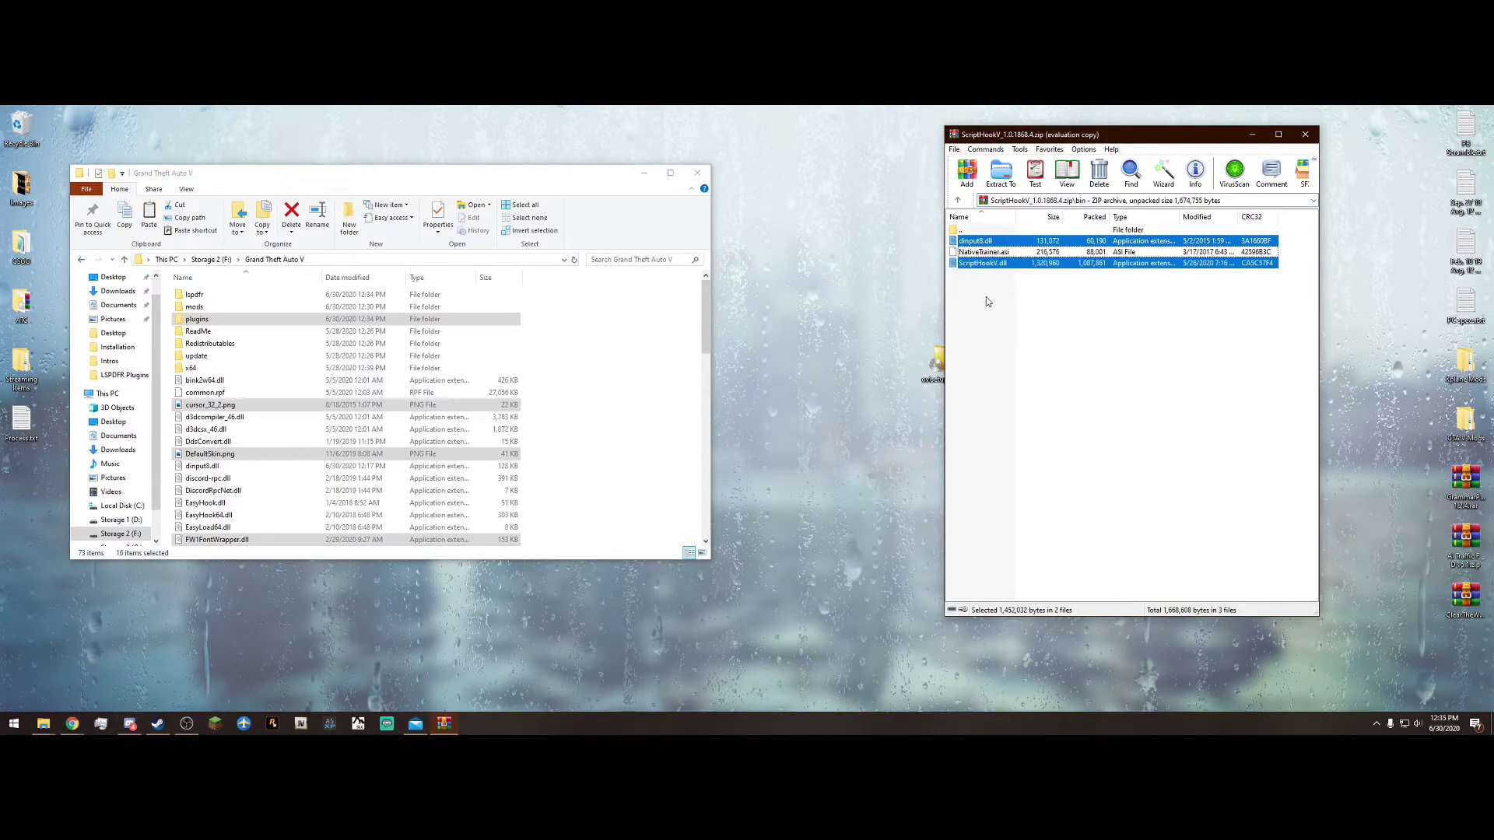
left_click_drag(990, 269, 995, 268)
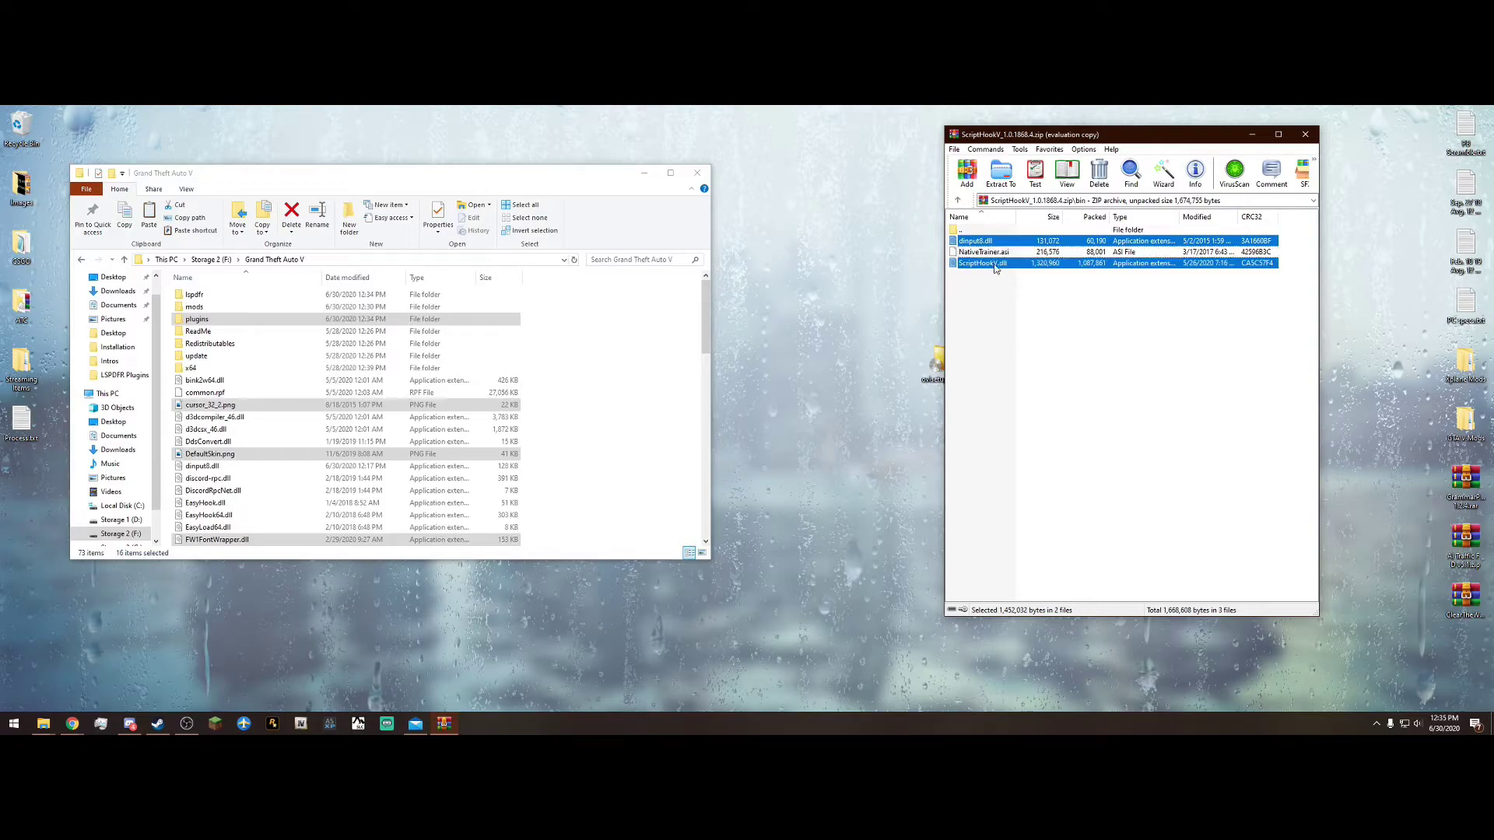
left_click_drag(626, 336, 628, 338)
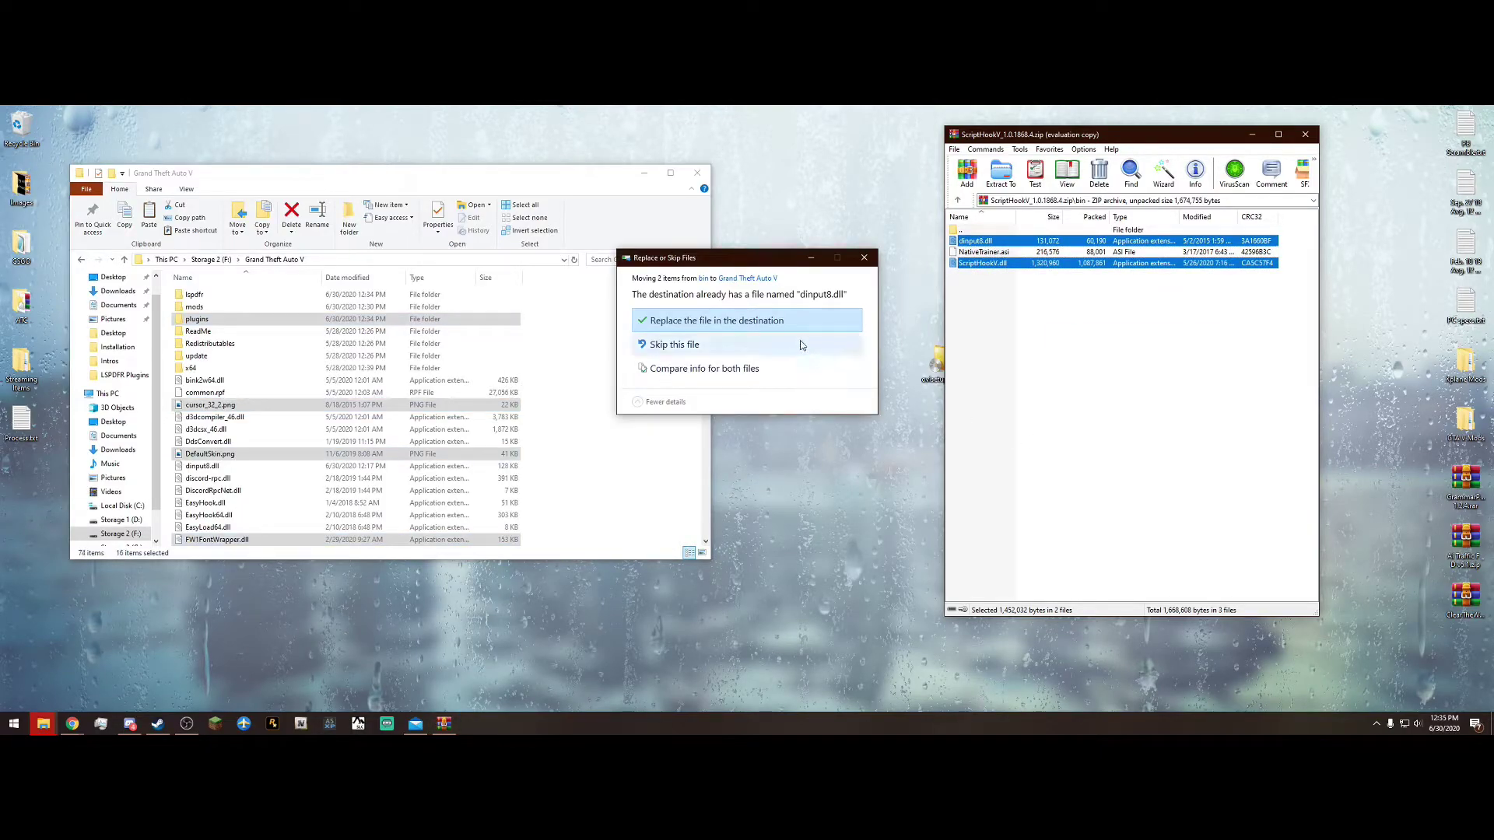
left_click(804, 323)
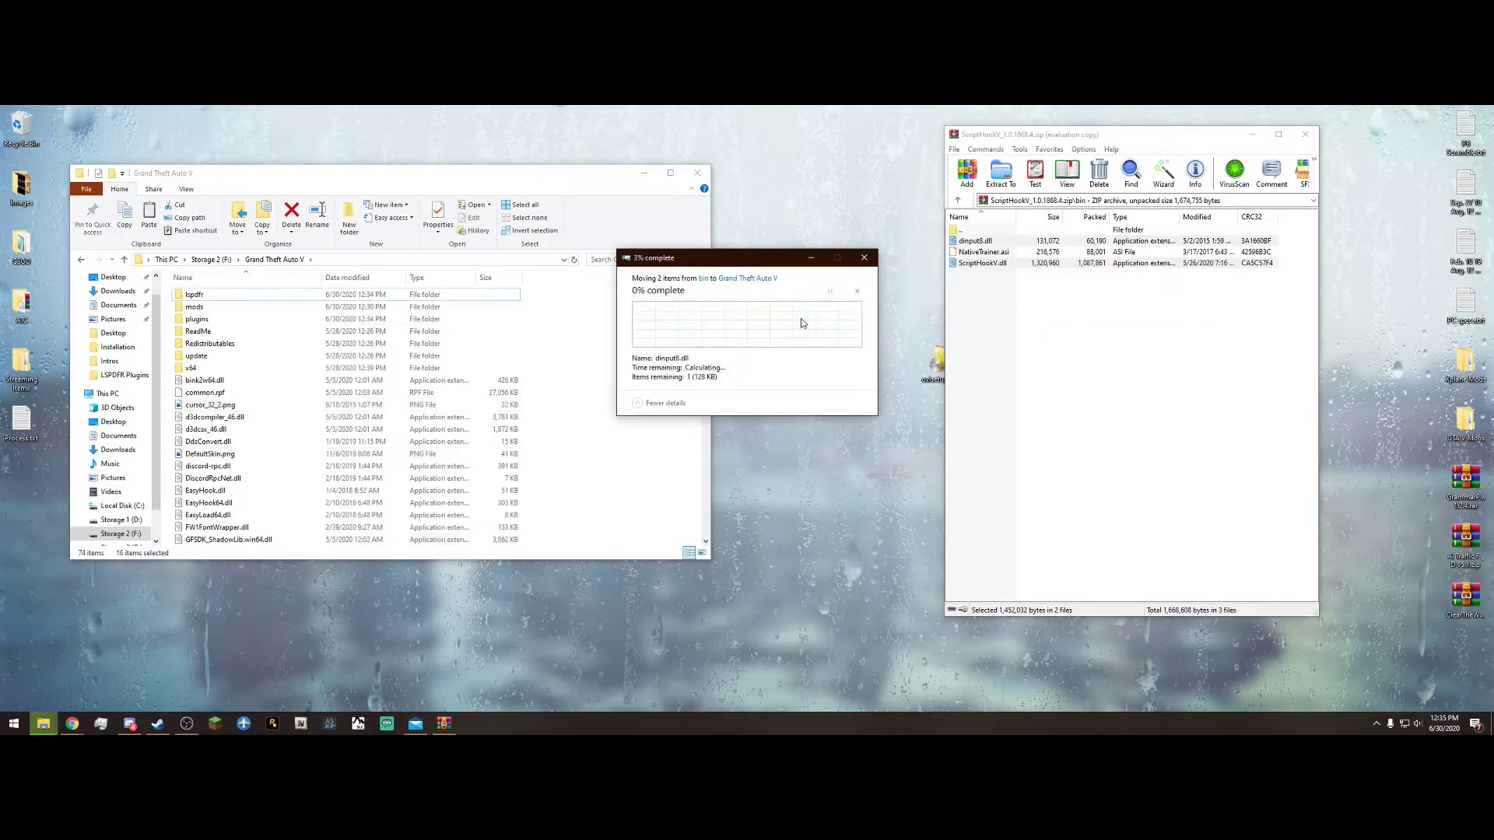
left_click(1307, 137)
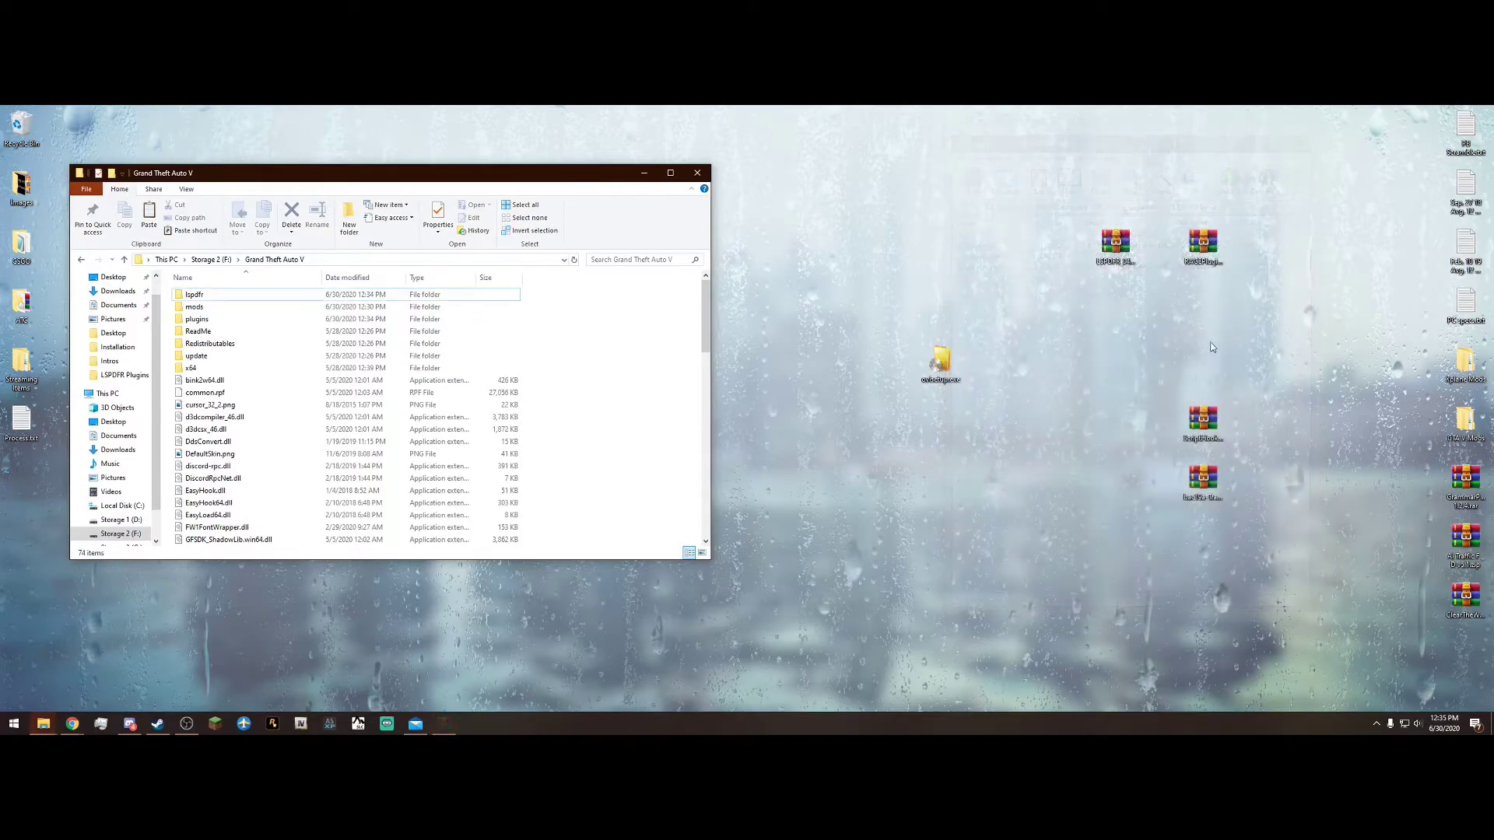
Step: Extract TrainerV.asi and trainerv.ini from the trainer archive into Grand Theft Auto V
double_click(1211, 487)
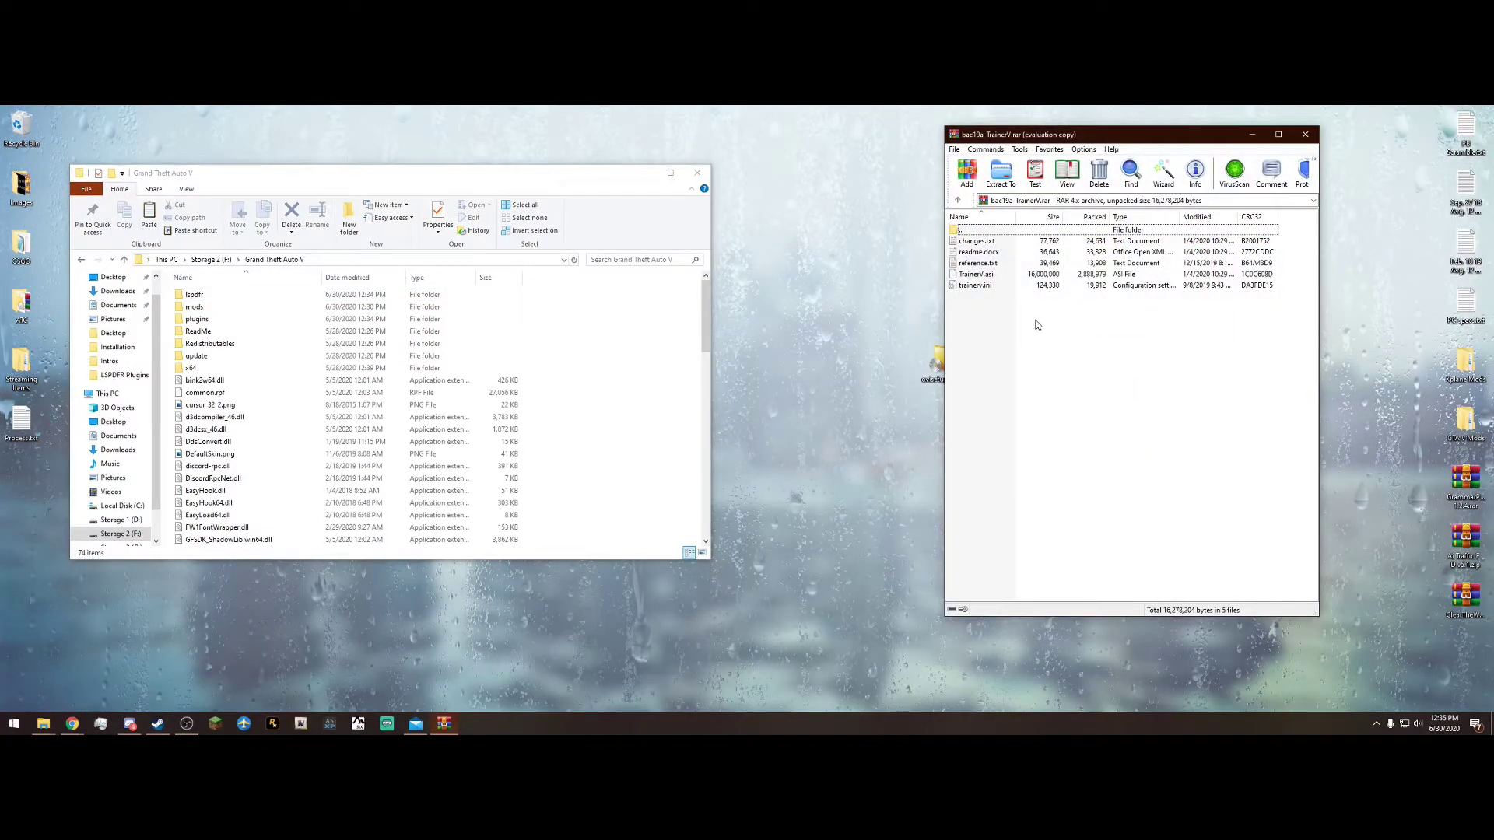
left_click(1223, 332)
left_click_drag(1014, 319, 984, 277)
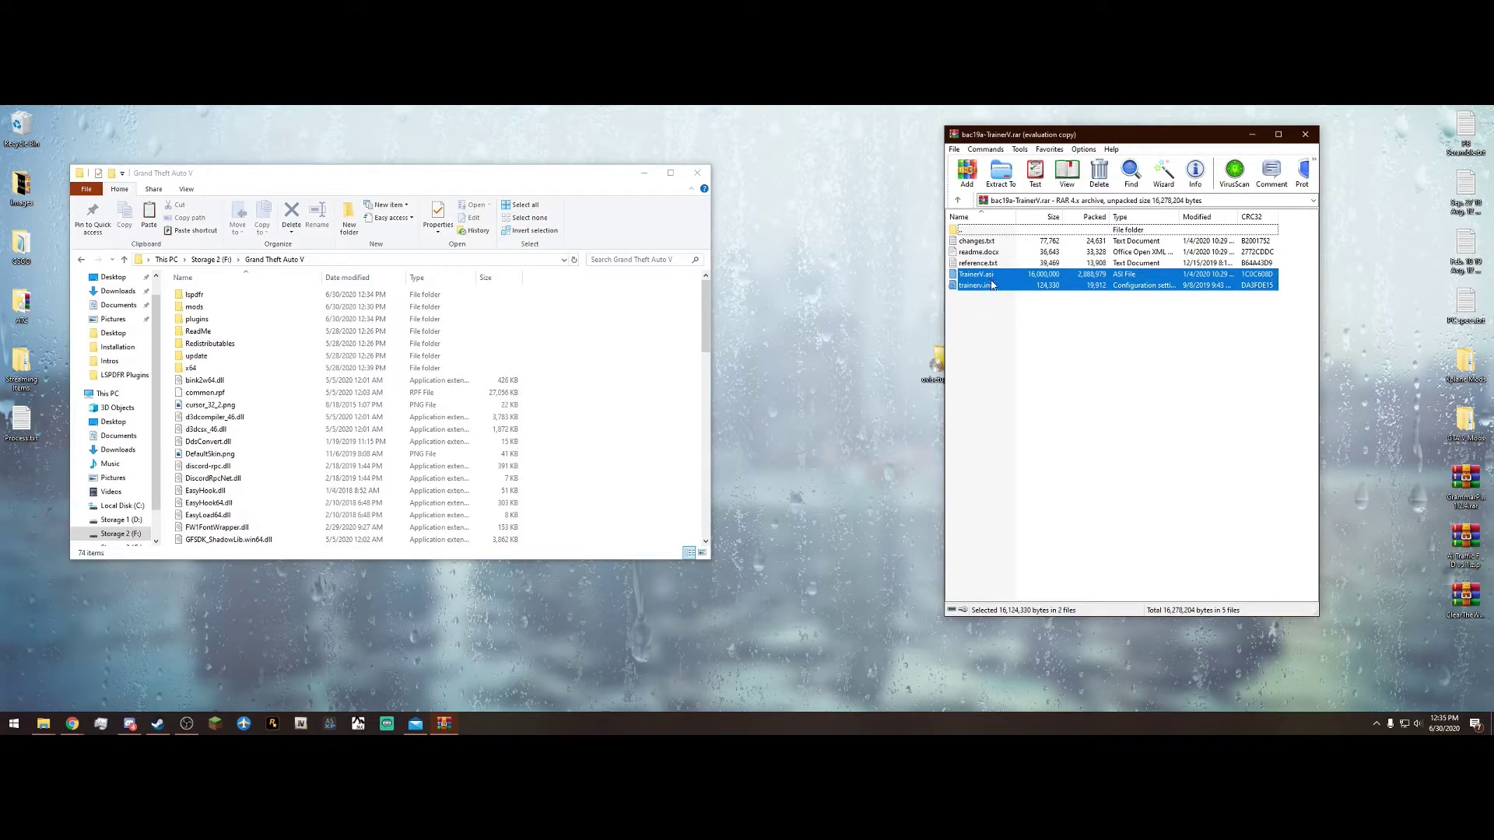
left_click_drag(987, 283, 786, 309)
left_click_drag(644, 336, 646, 338)
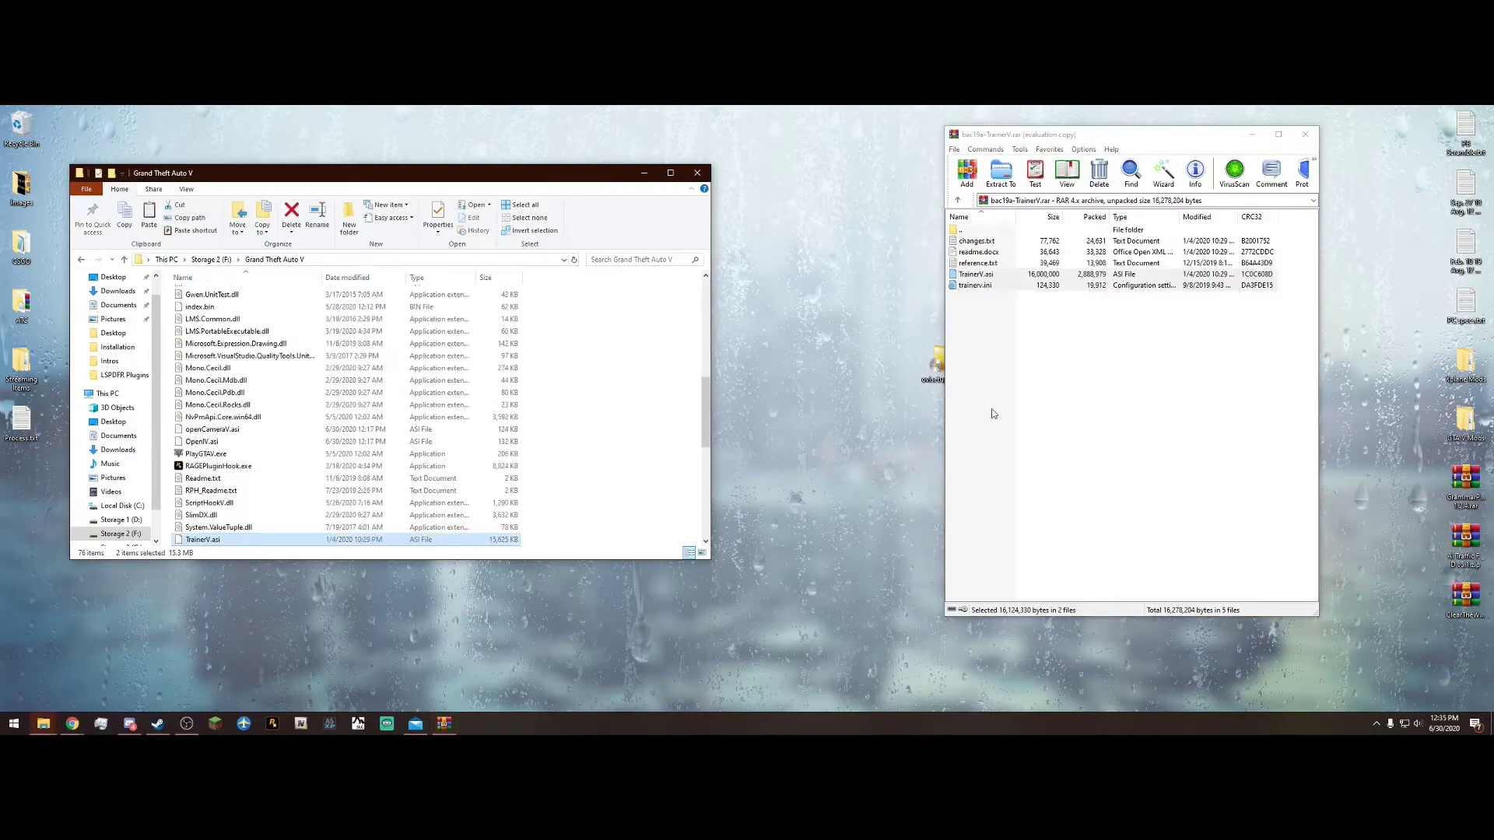
left_click(671, 366)
left_click(1305, 134)
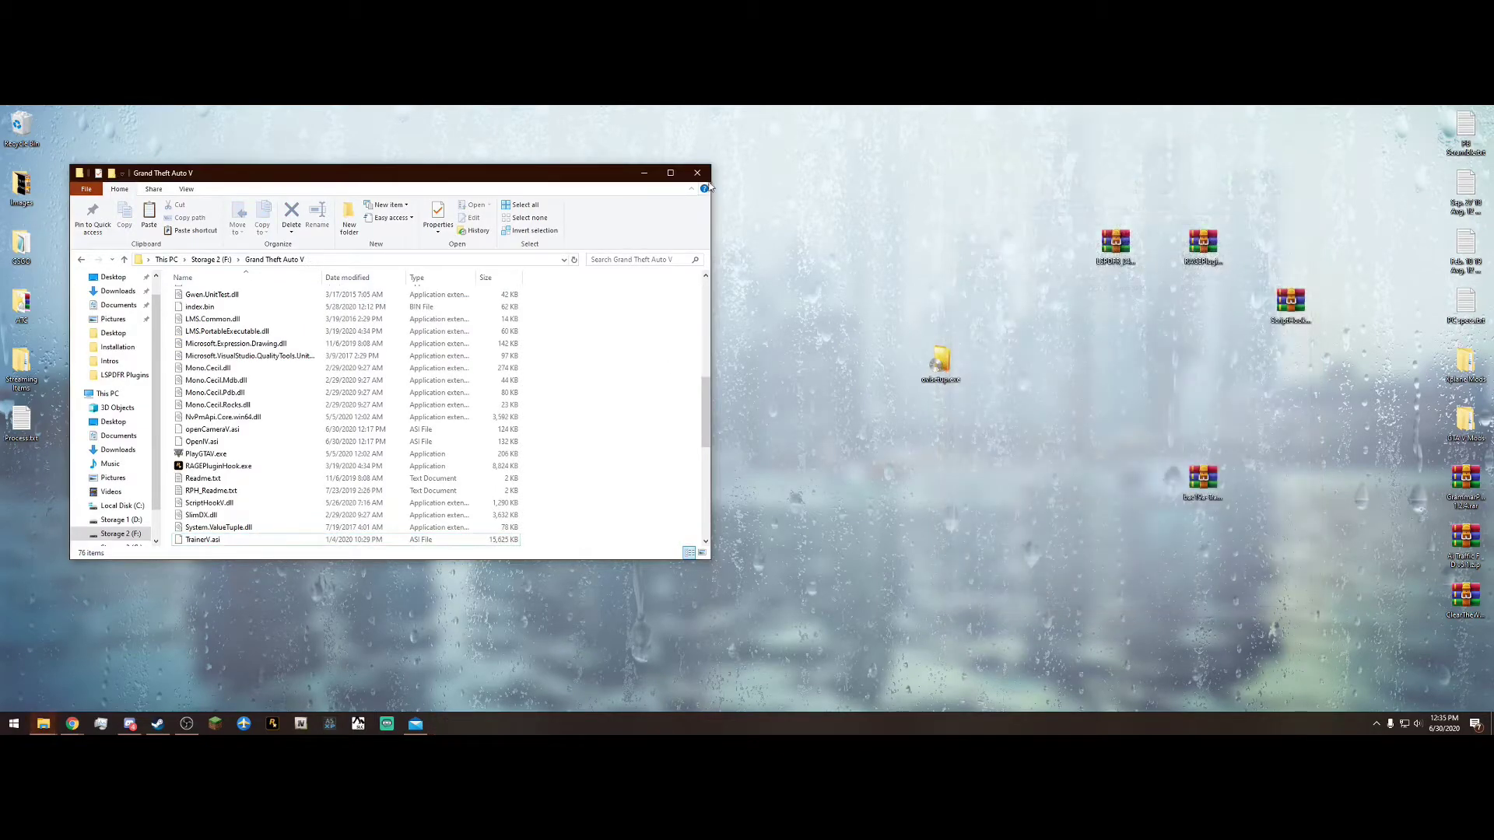
Step: Send RAGEPluginHook.exe to the desktop as a shortcut and close the game folder window
left_click(220, 468)
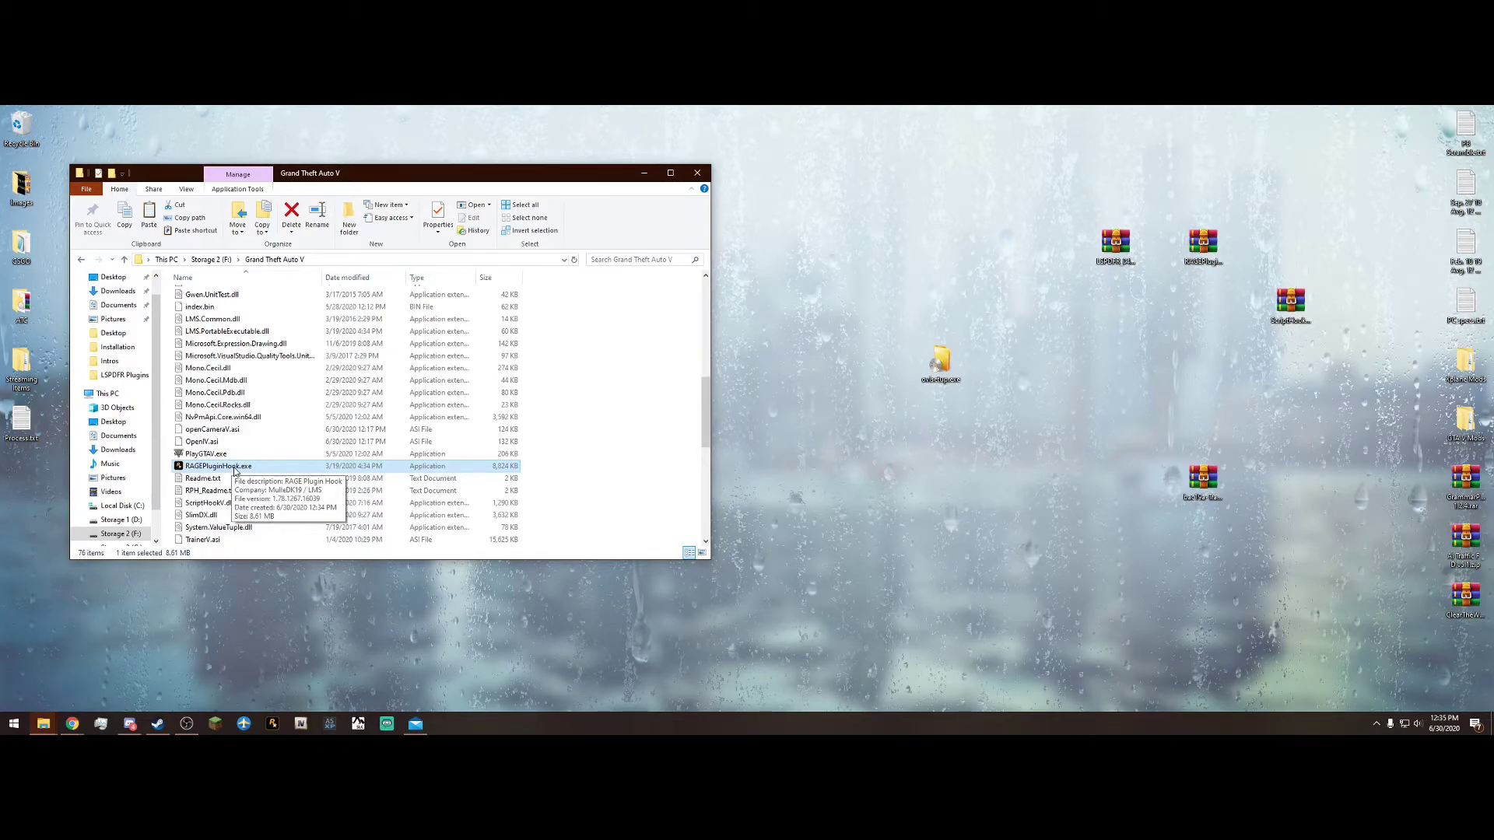
right_click(235, 471)
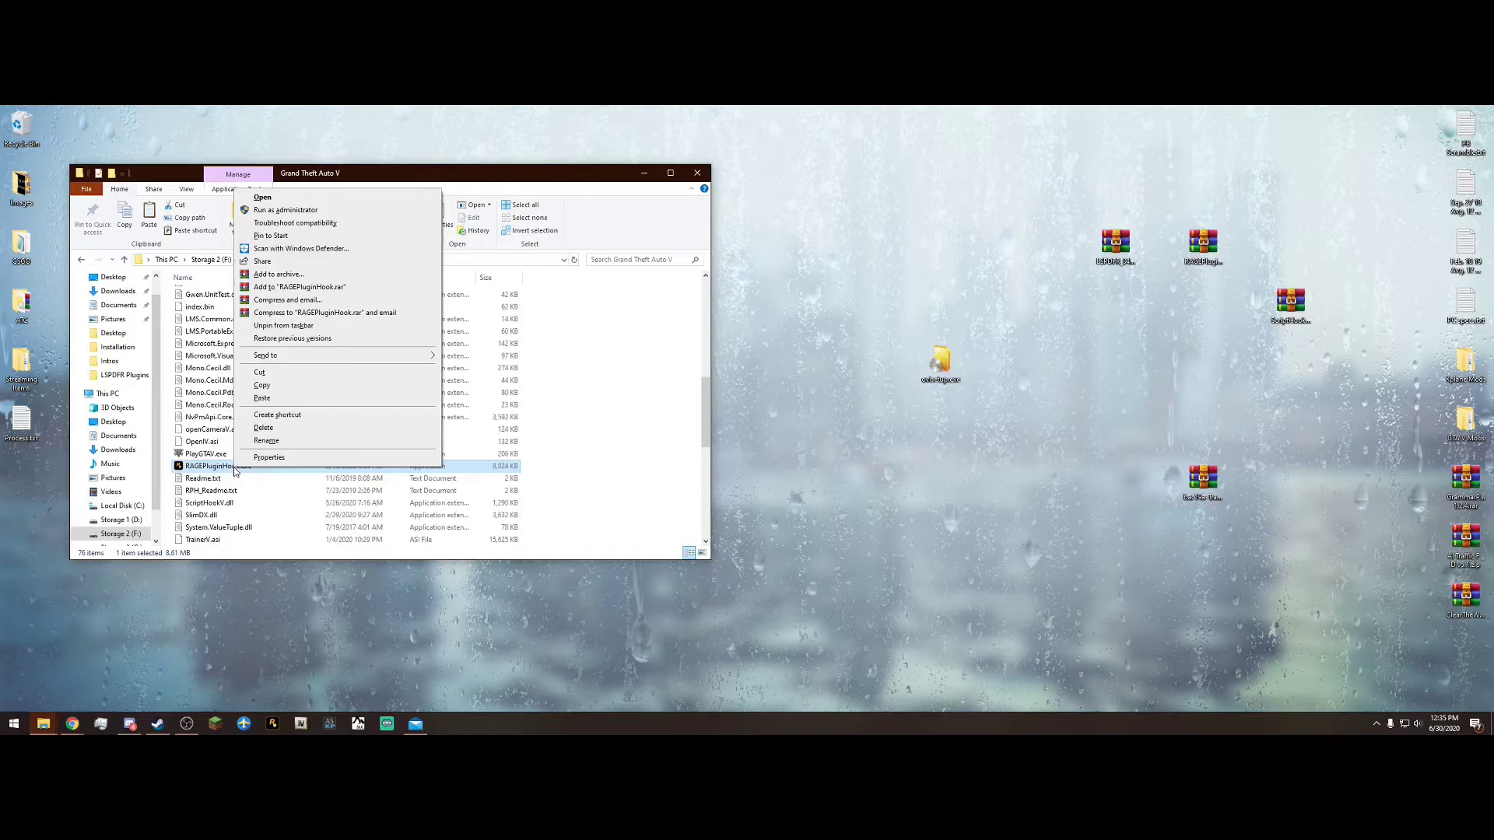
mouse_move(318, 356)
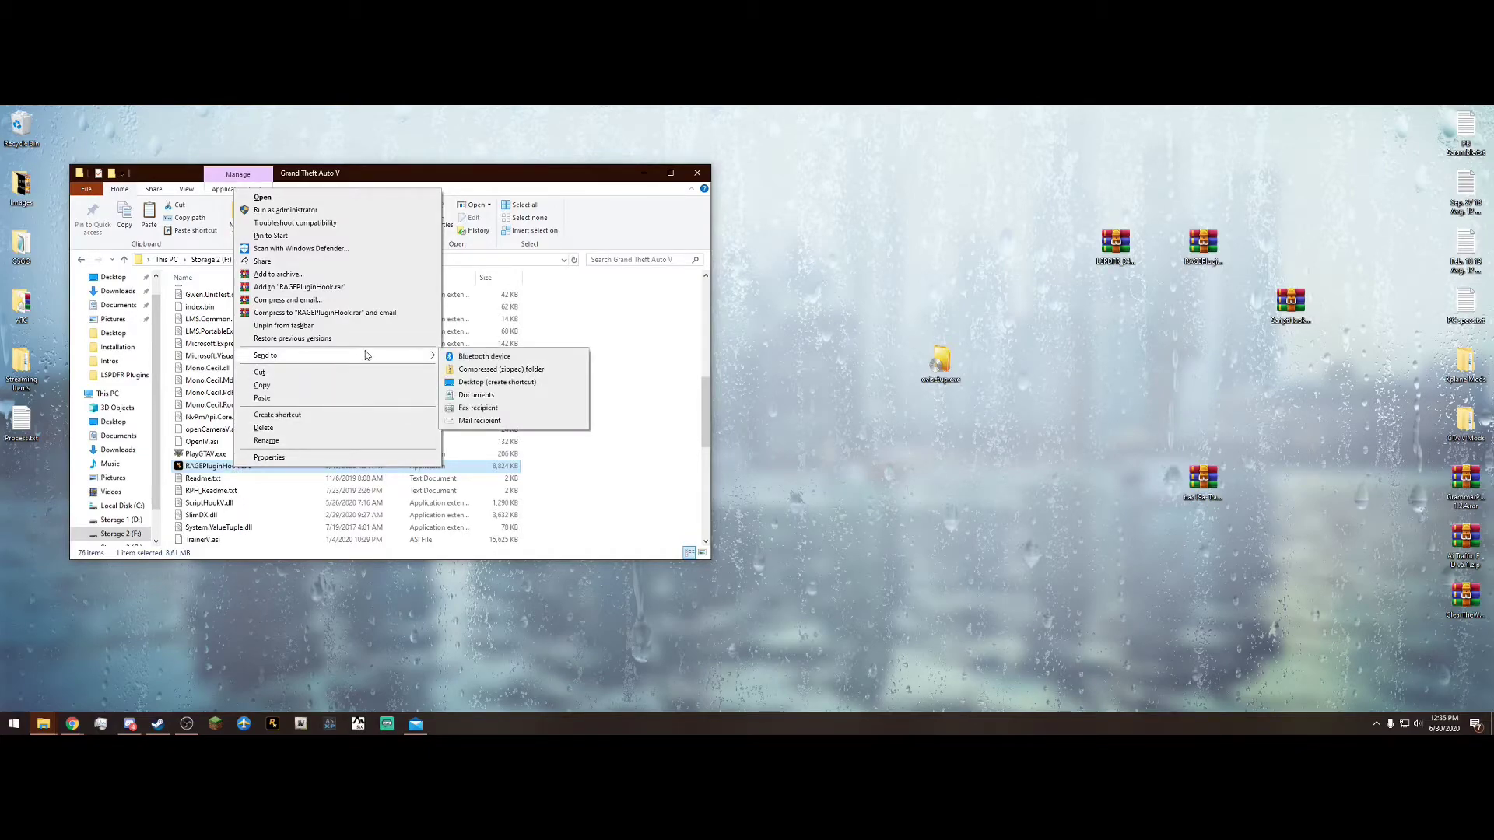
left_click(504, 382)
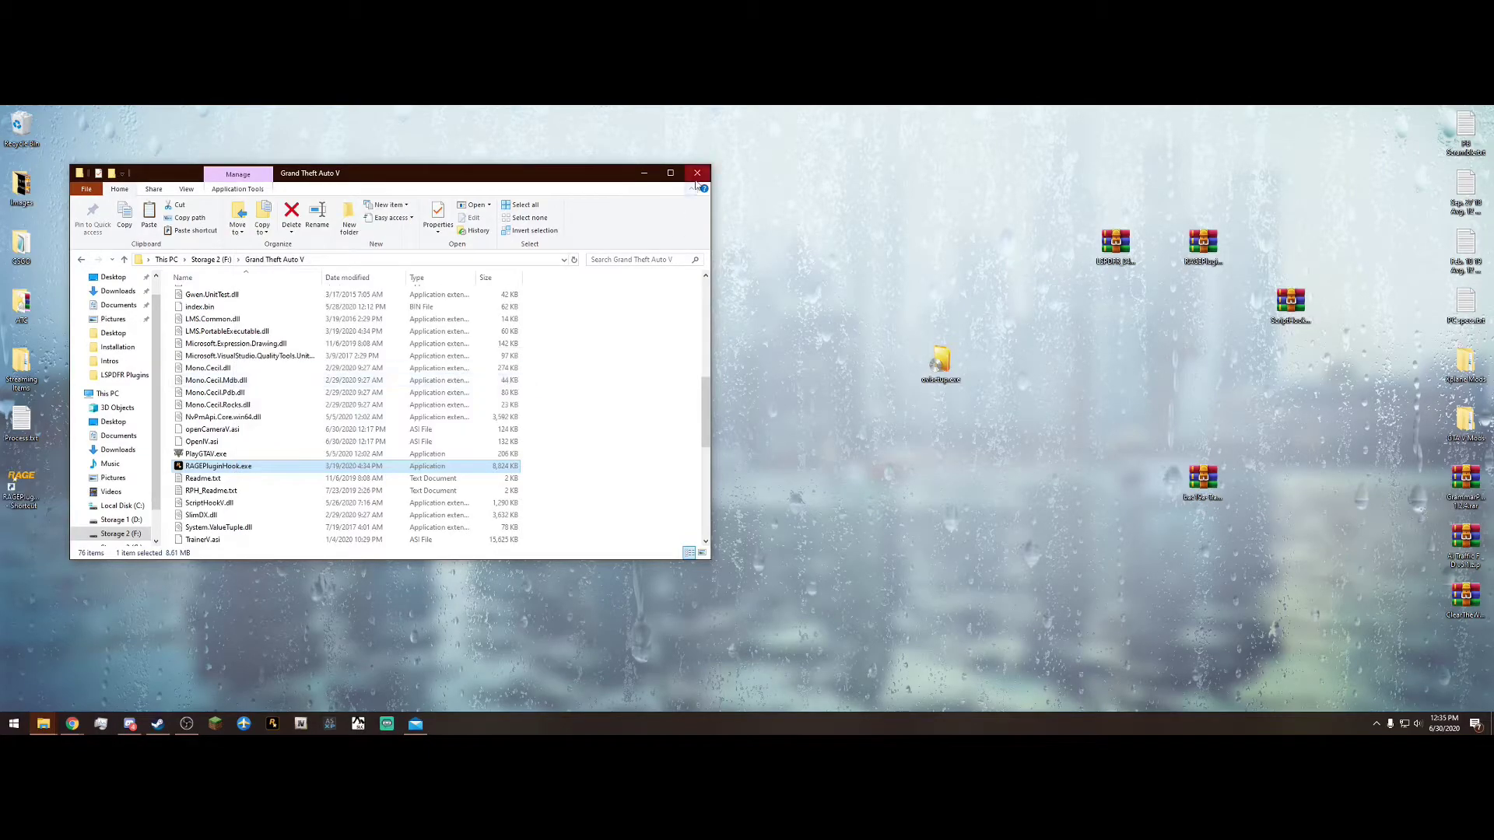
left_click(697, 173)
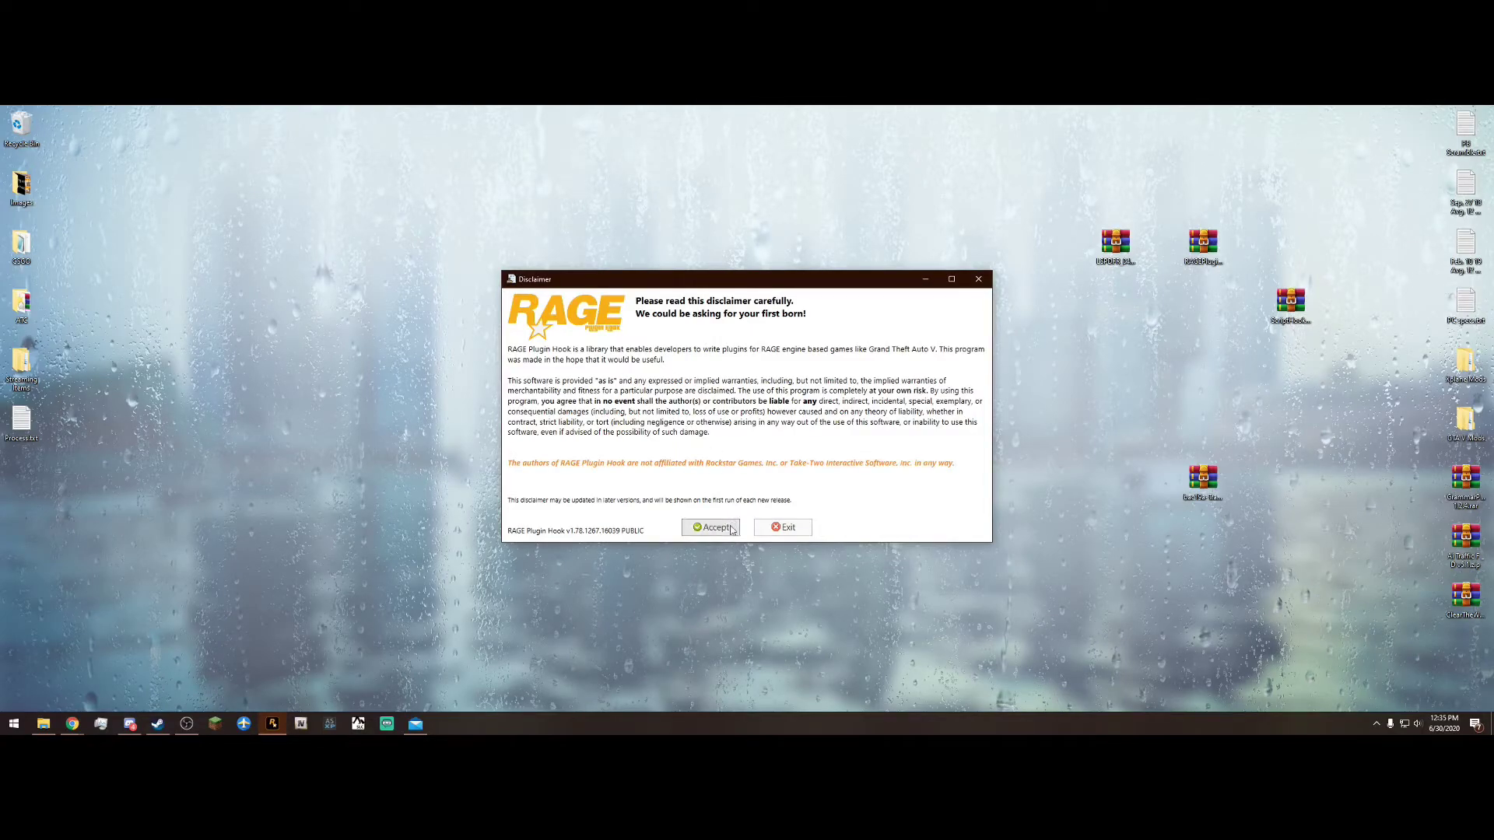
Step: Accept the RAGE Plugin Hook disclaimer and agree to back up the current game version
left_click(716, 528)
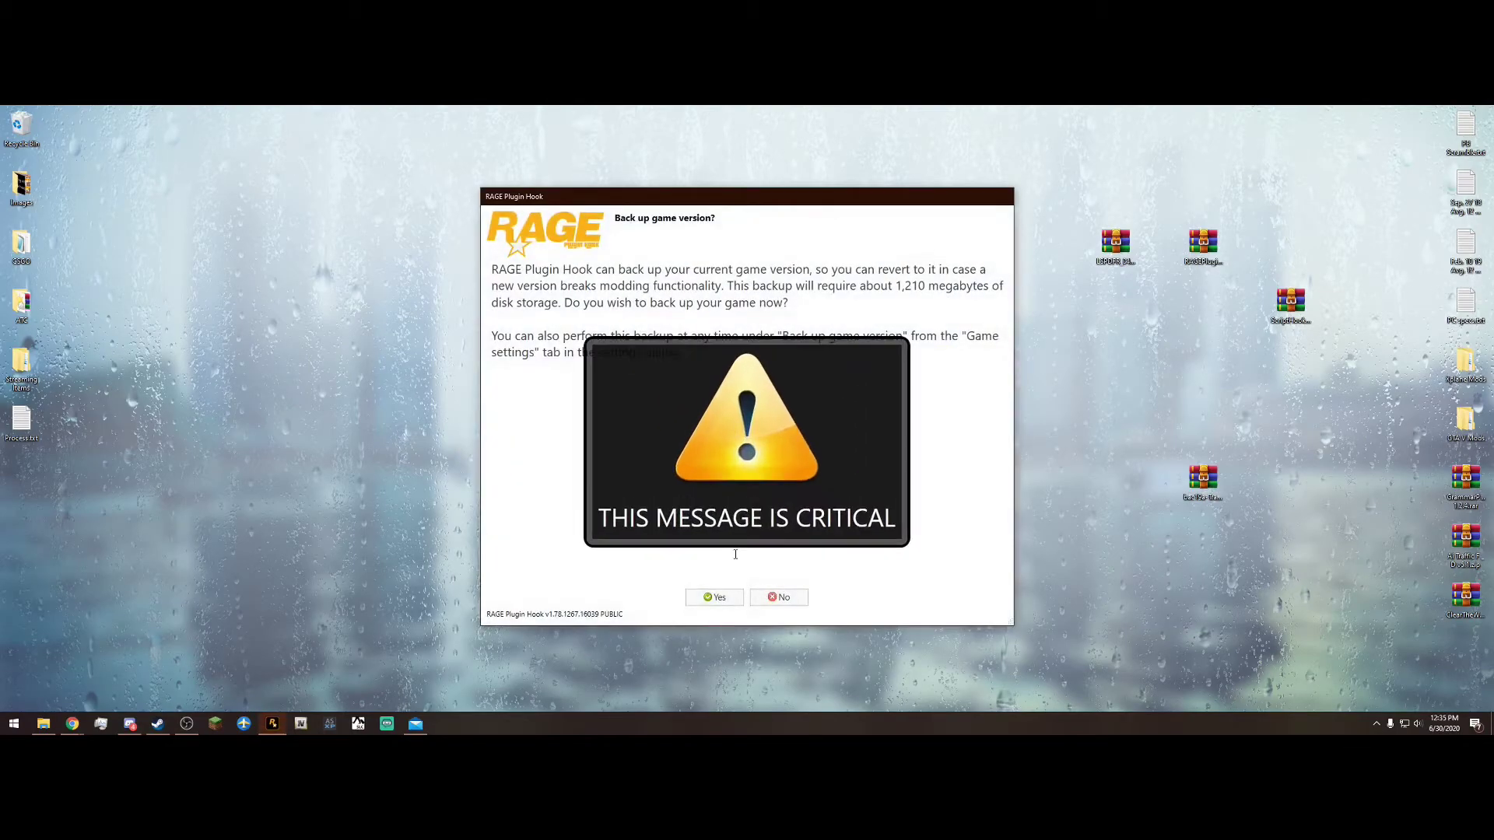
left_click(714, 598)
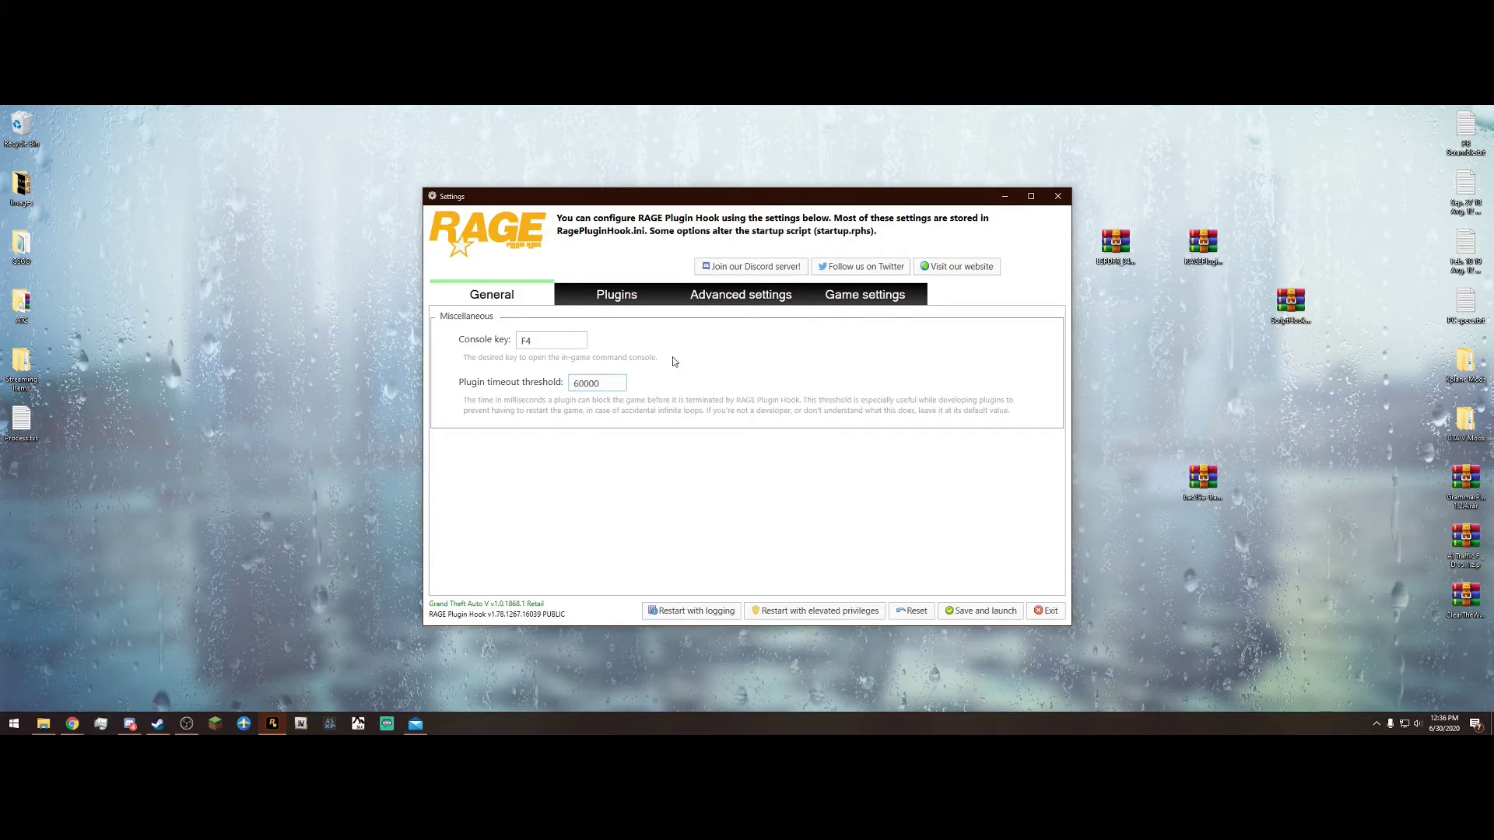
Step: Choose 'Load all plugins on startup', save and launch, and move the shortcut to the desktop's left column
left_click(623, 301)
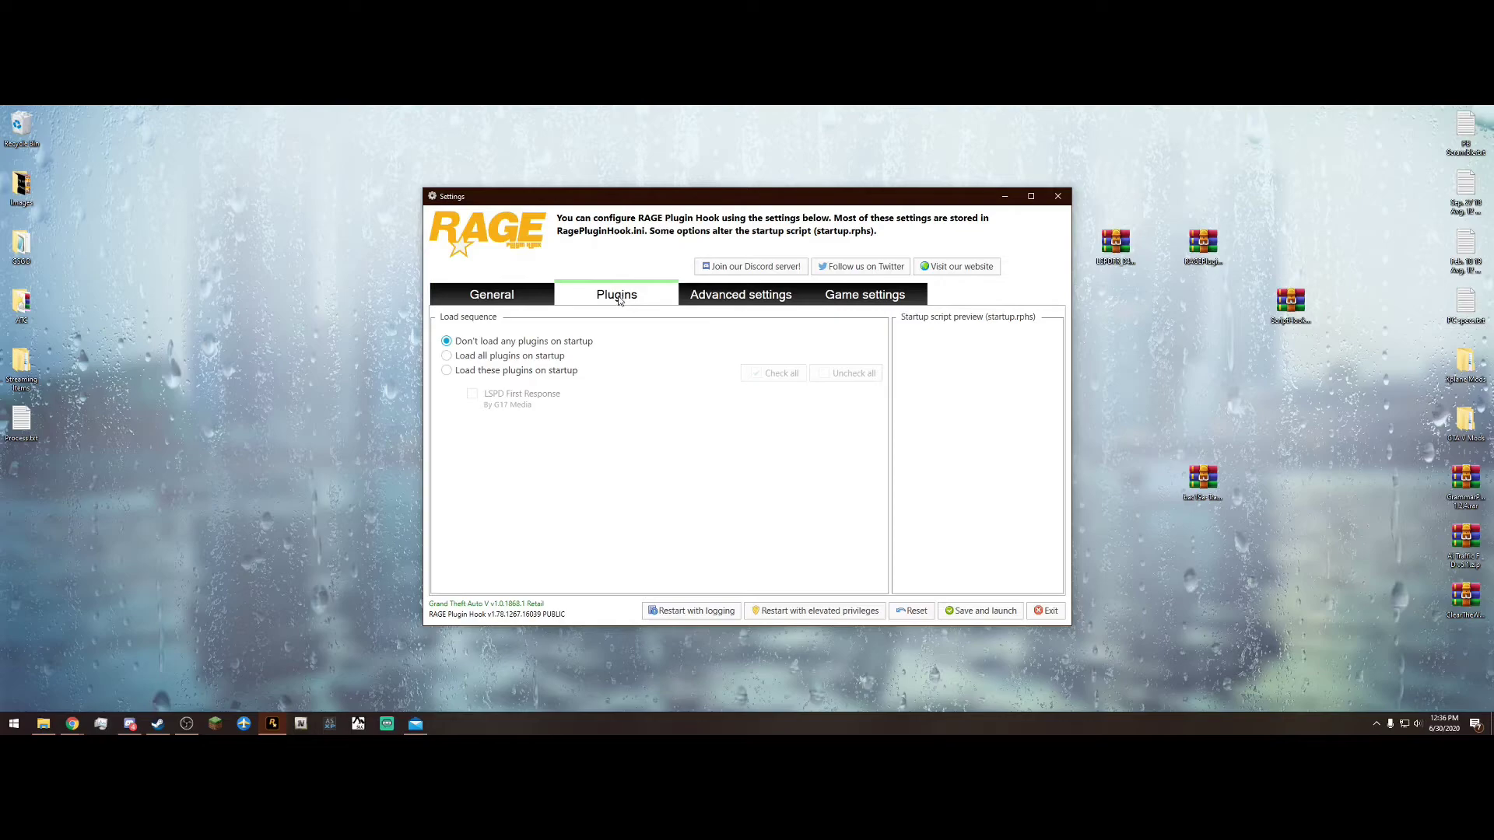
left_click(447, 371)
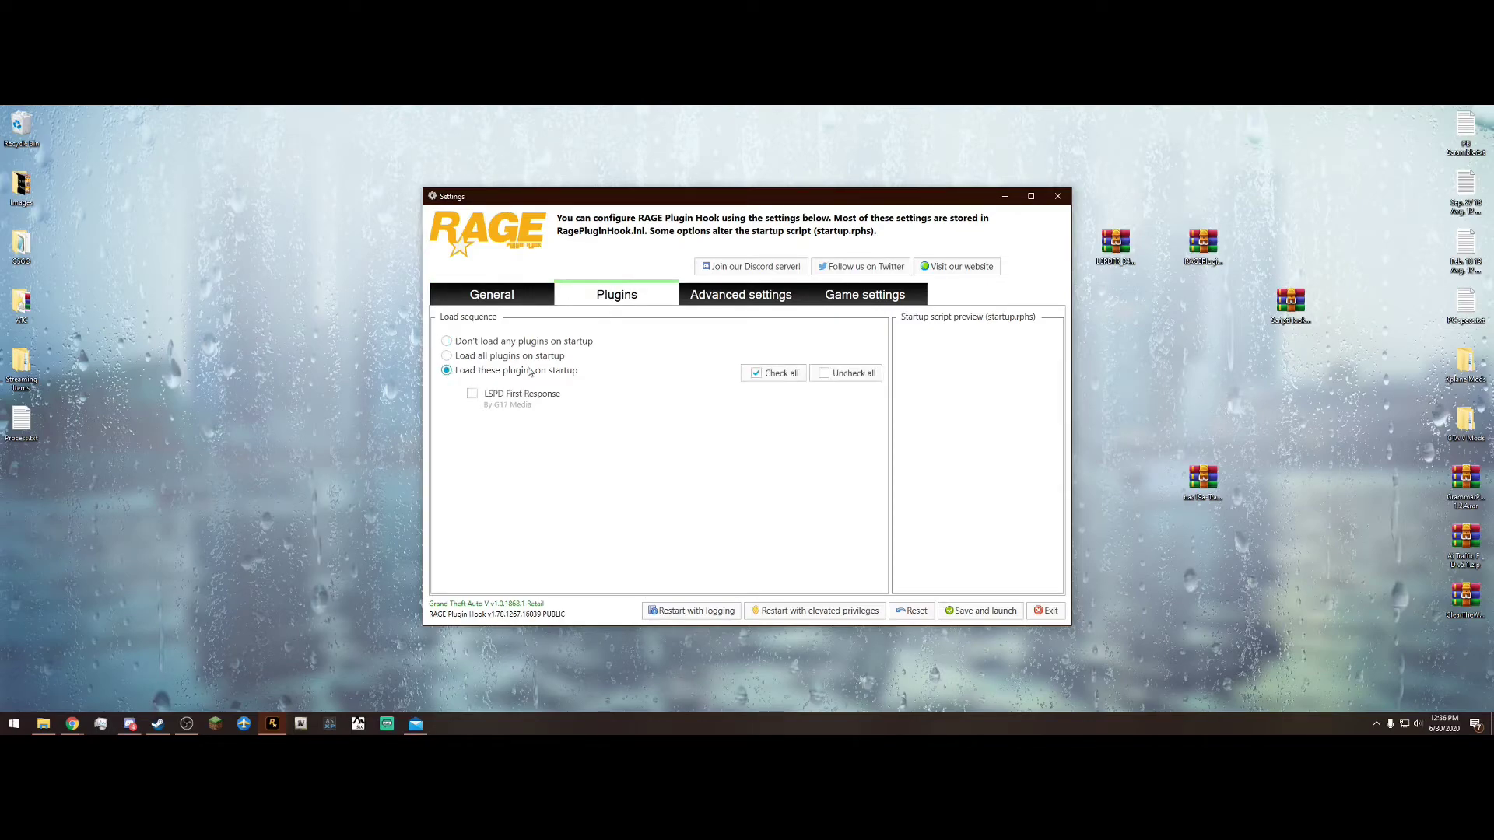
left_click(473, 395)
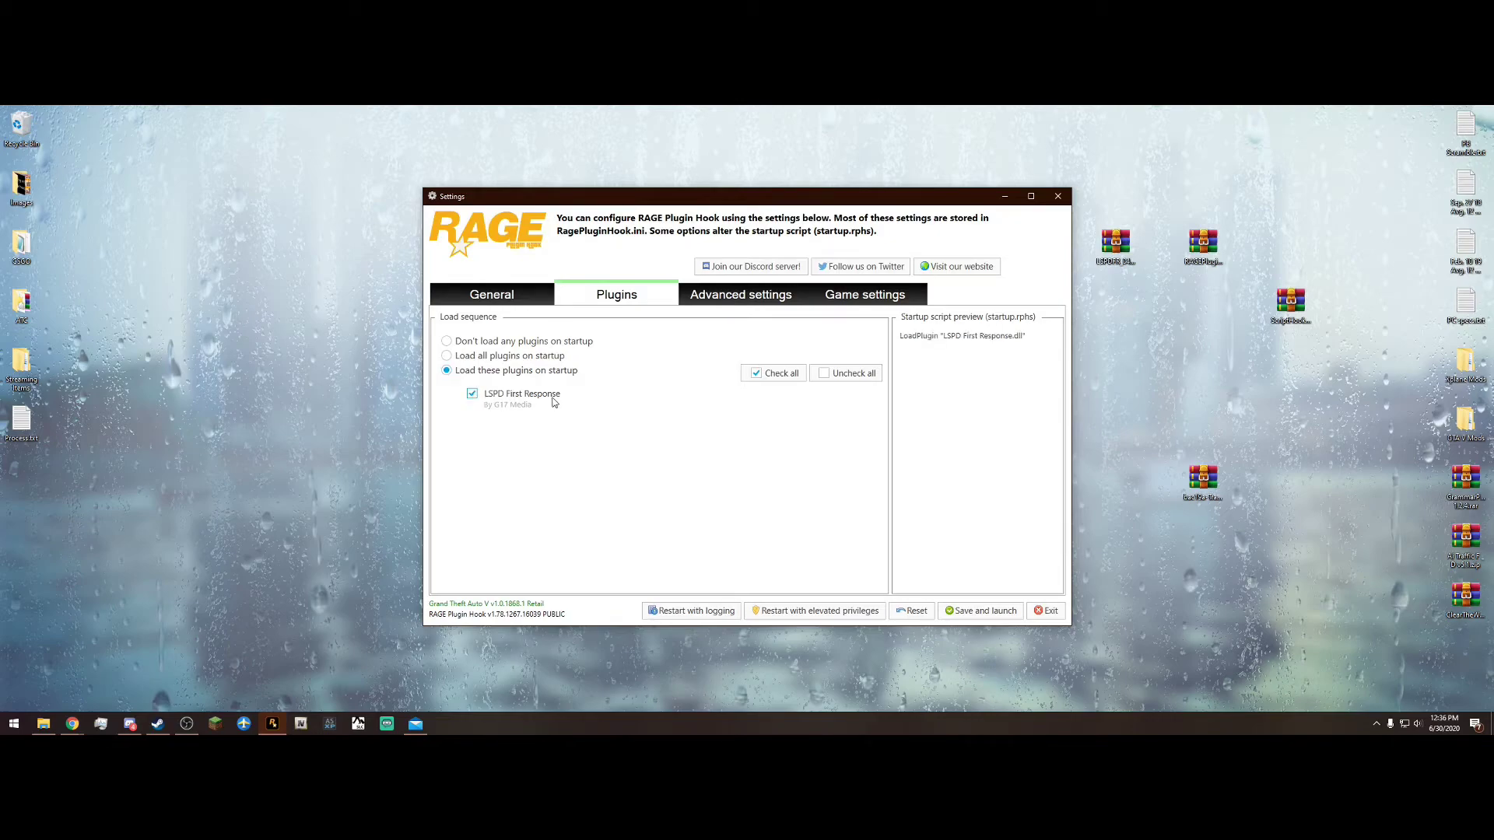
left_click(447, 357)
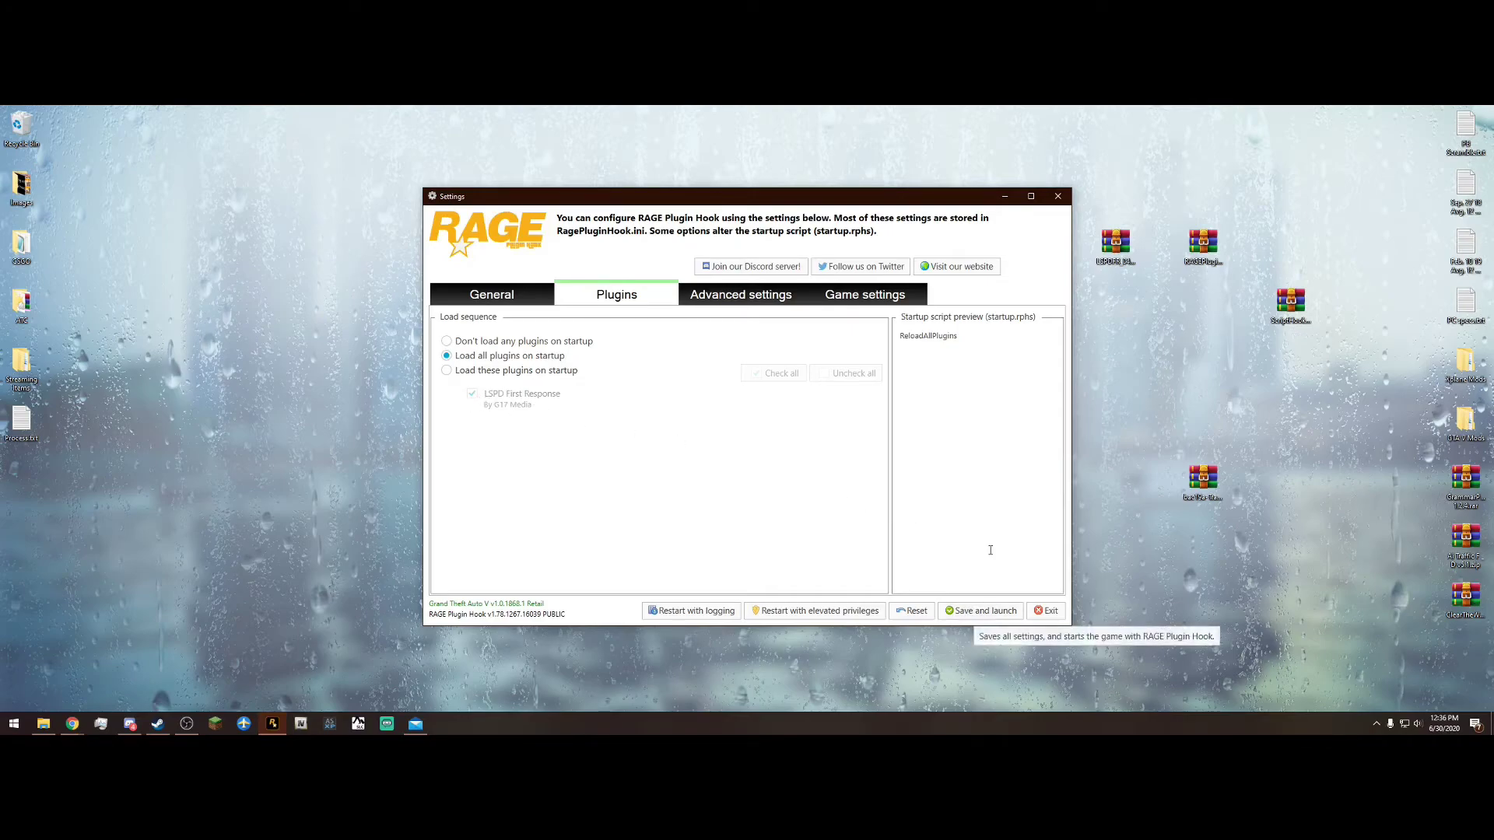
left_click(1058, 196)
left_click_drag(634, 424, 22, 487)
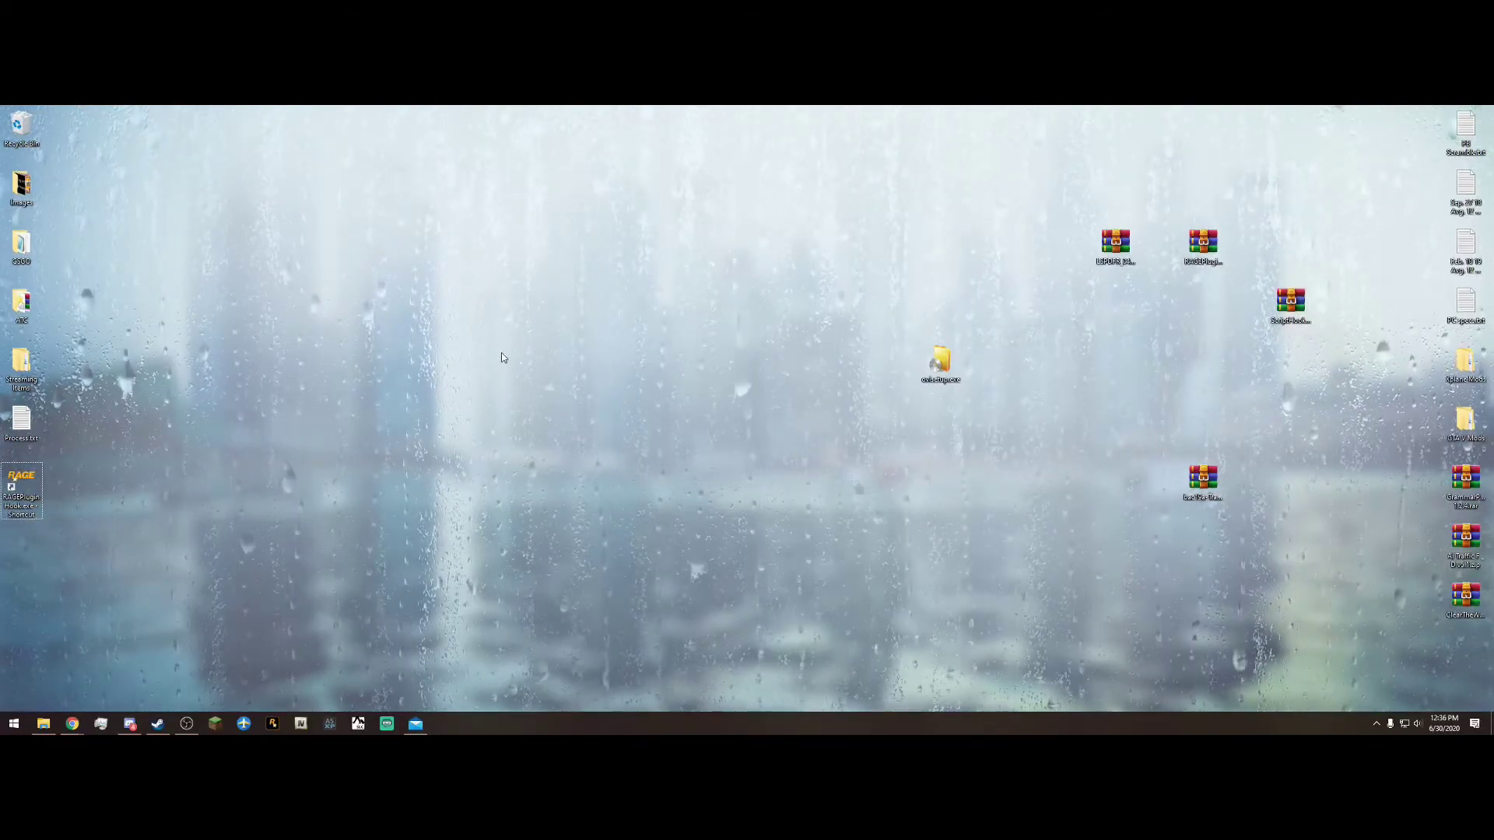